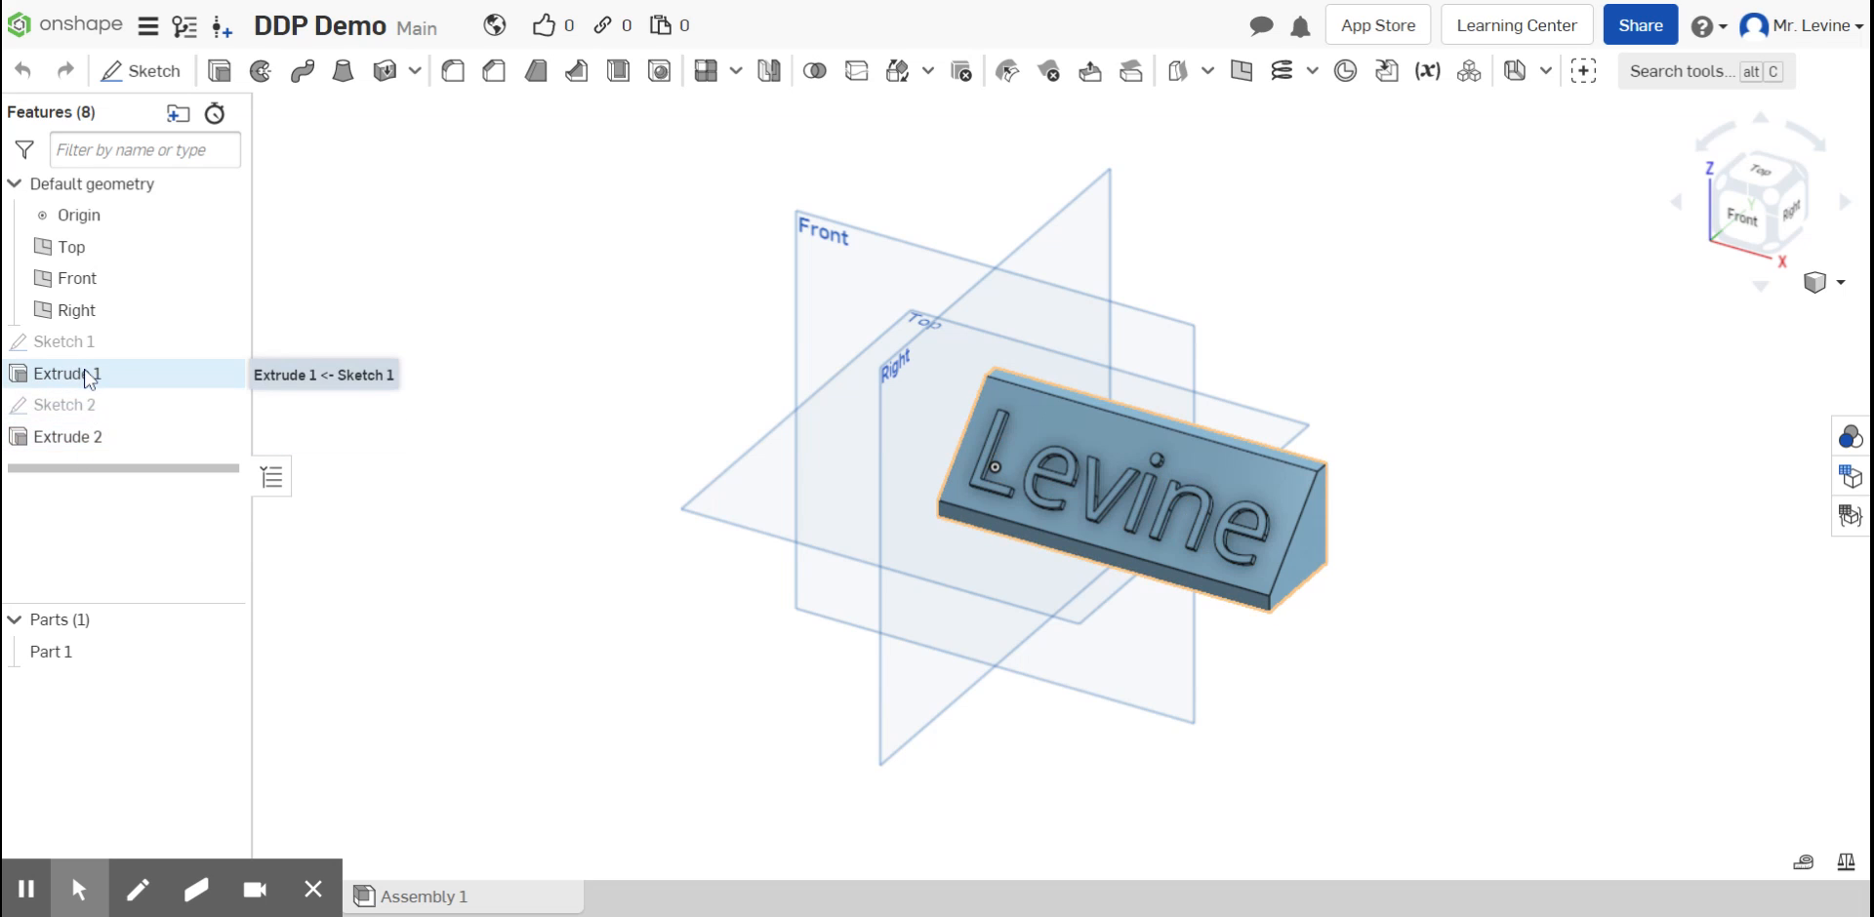
Step: Open Sketch 1 of Extrude 1 for editing and view it straight on from the Right side
{"action": "right_click", "coordinate": [87, 370]}
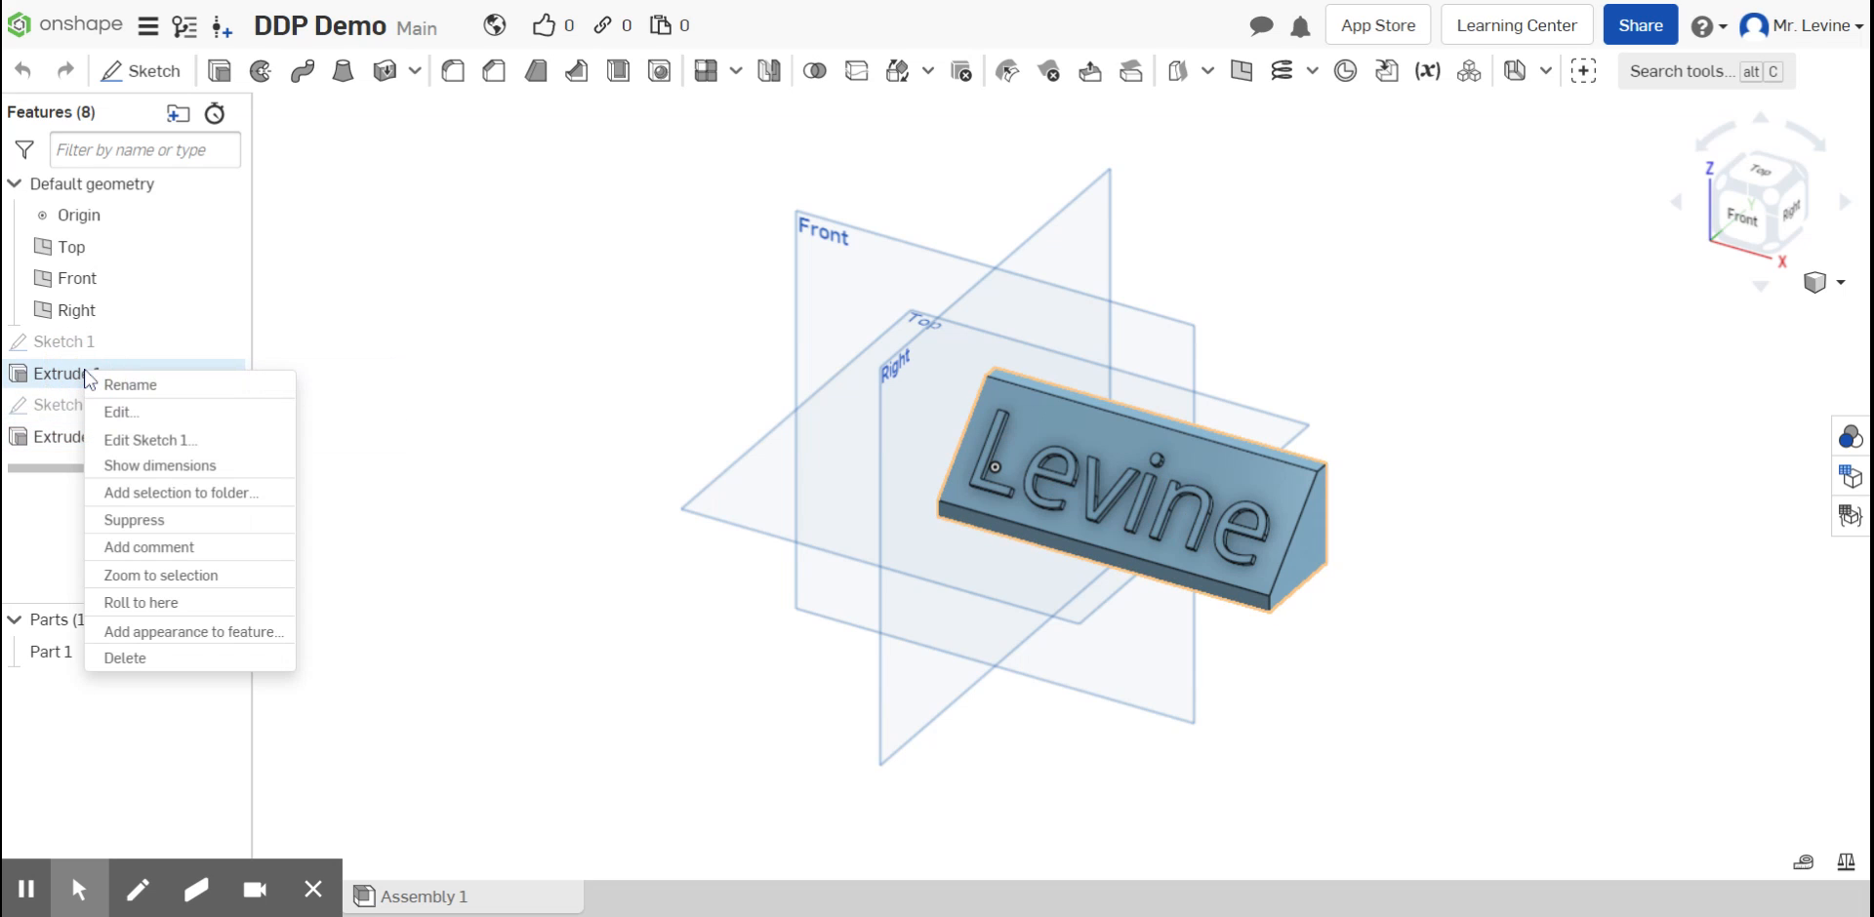
{"action": "left_click", "coordinate": [244, 444]}
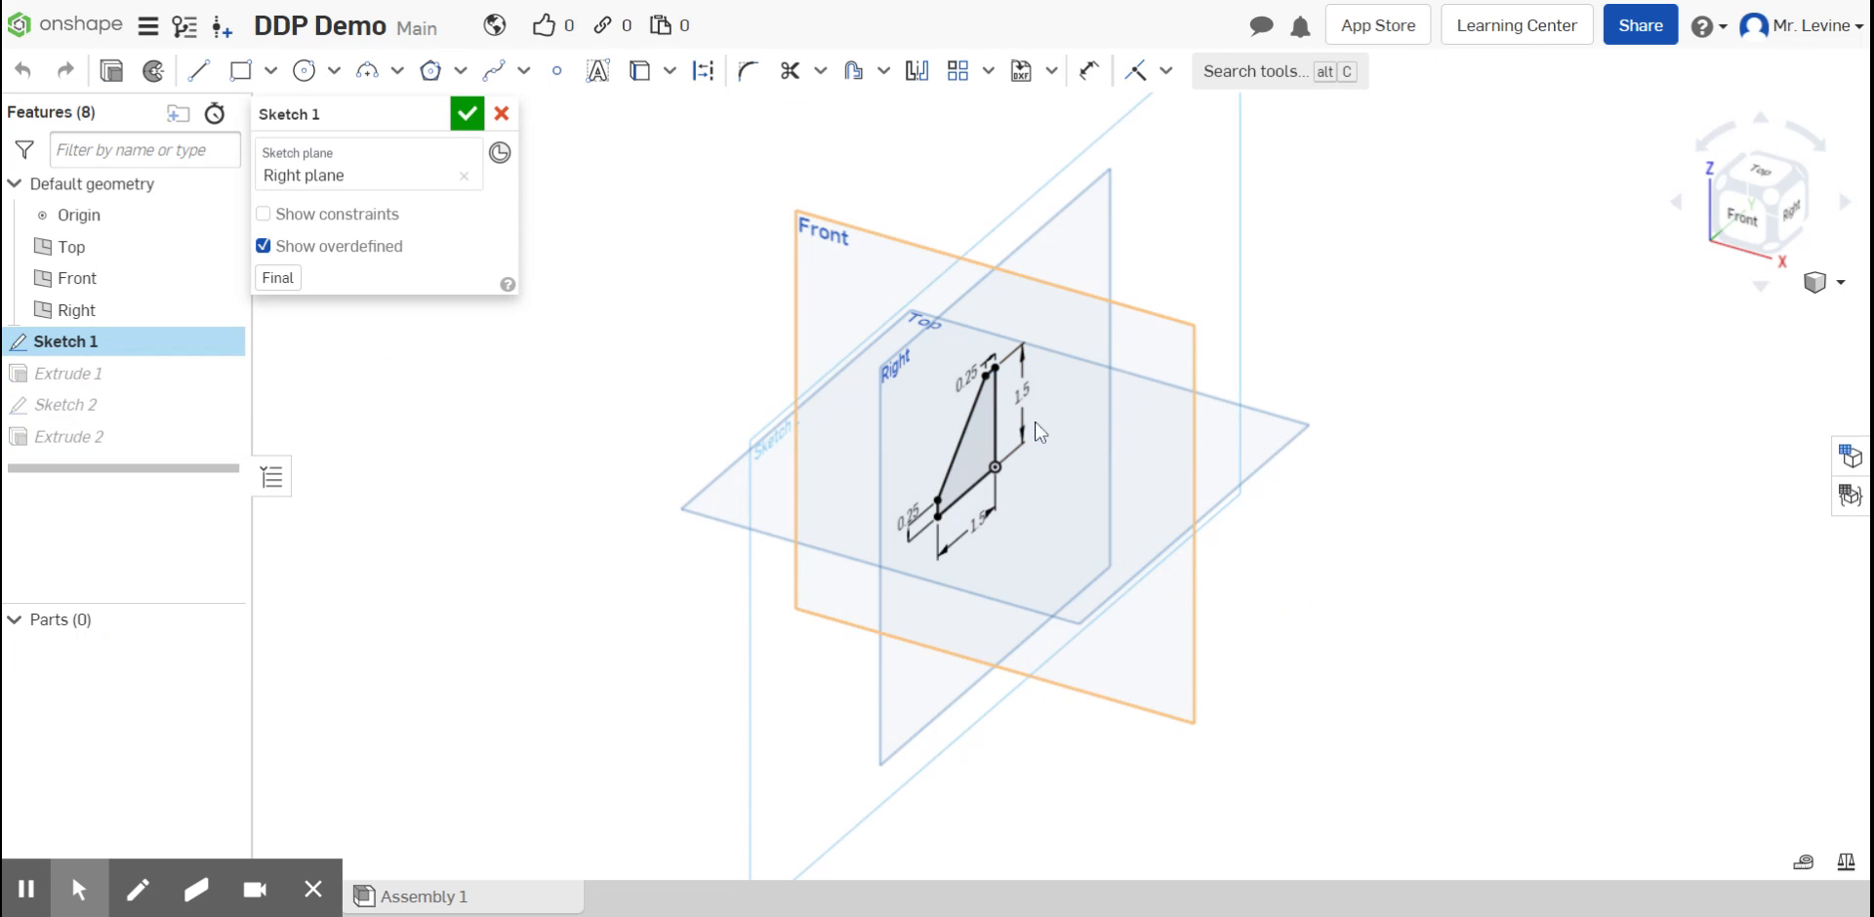
{"action": "left_click", "coordinate": [1791, 228]}
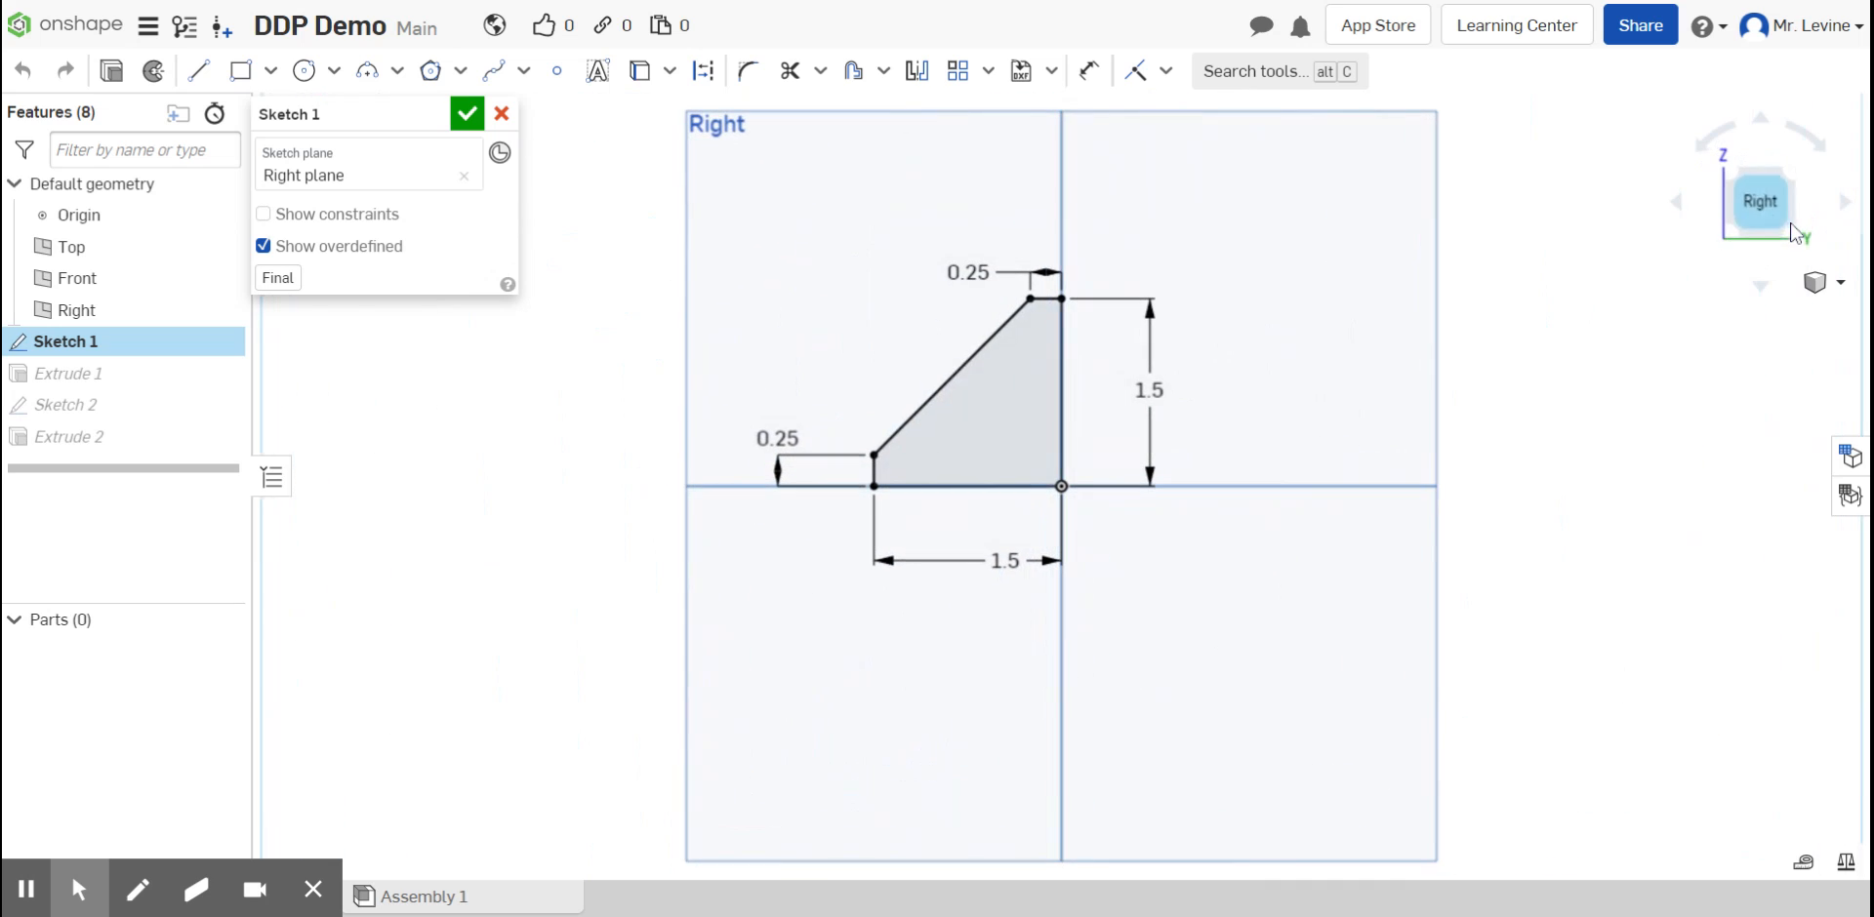
{"action": "scroll", "coordinate": [984, 363], "scroll_direction": "up", "scroll_amount": 5}
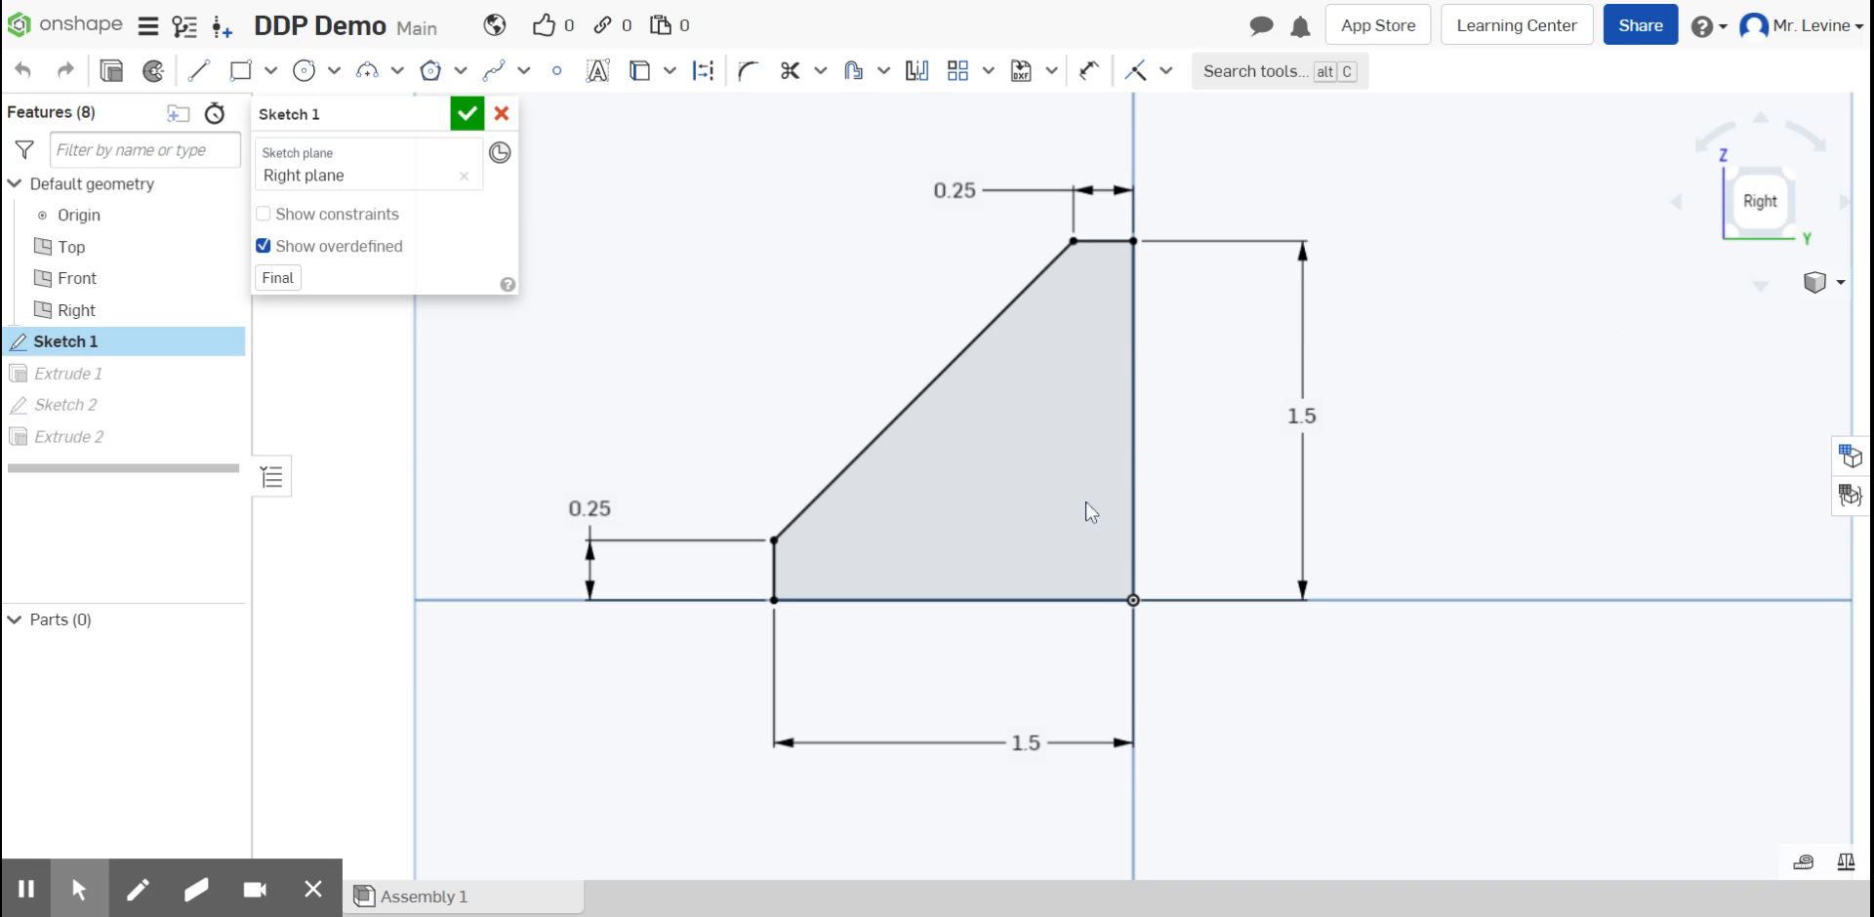
Step: Move the profile's overall height dimension closer to the vertical edge and delete it
{"action": "left_click_drag", "start_coordinate": [1325, 405], "coordinate": [1283, 414]}
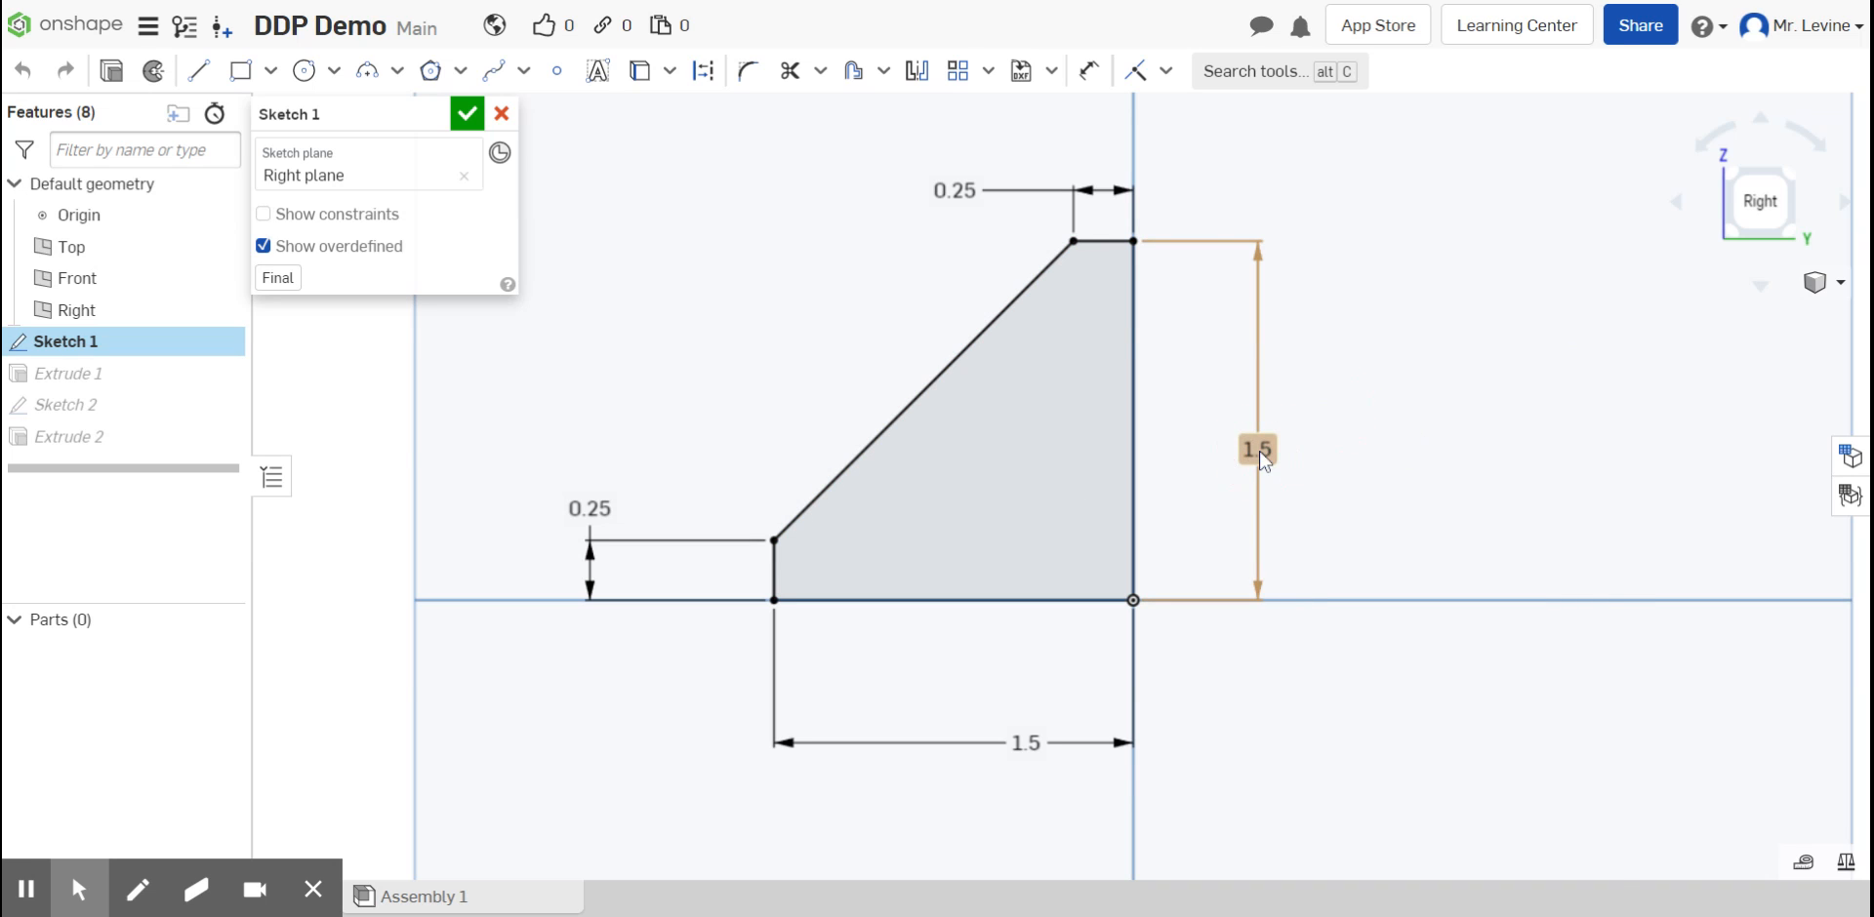
{"action": "left_click", "coordinate": [1267, 454]}
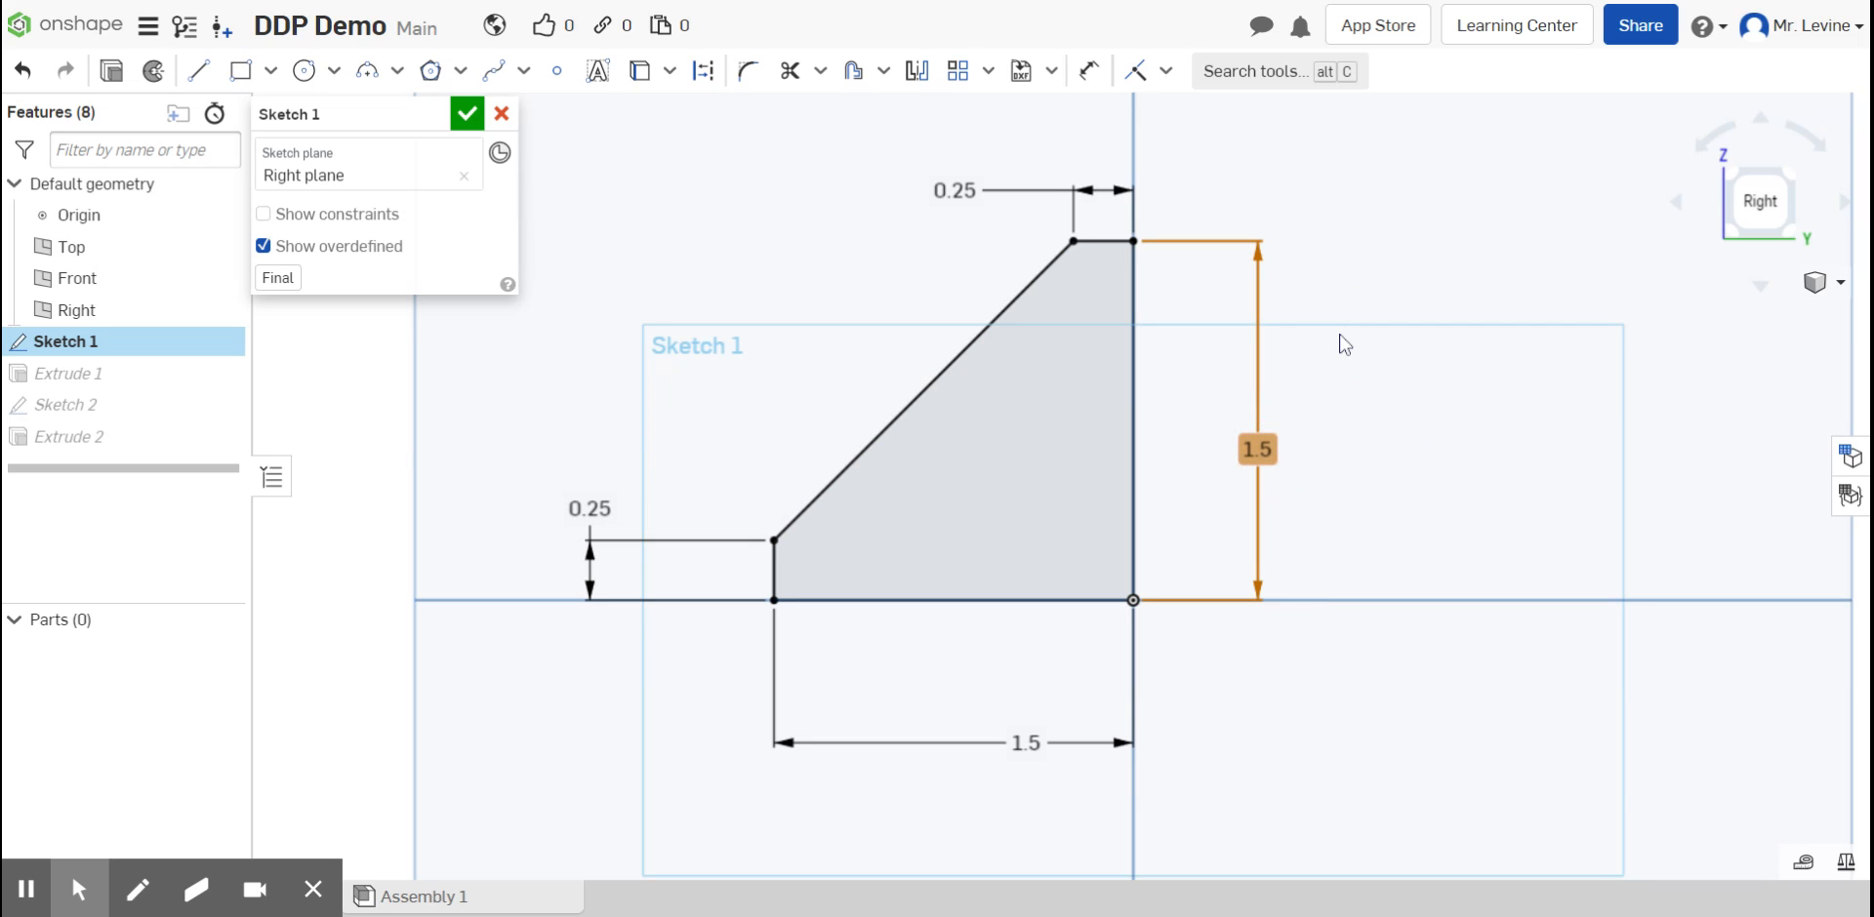
{"action": "key", "text": "Delete"}
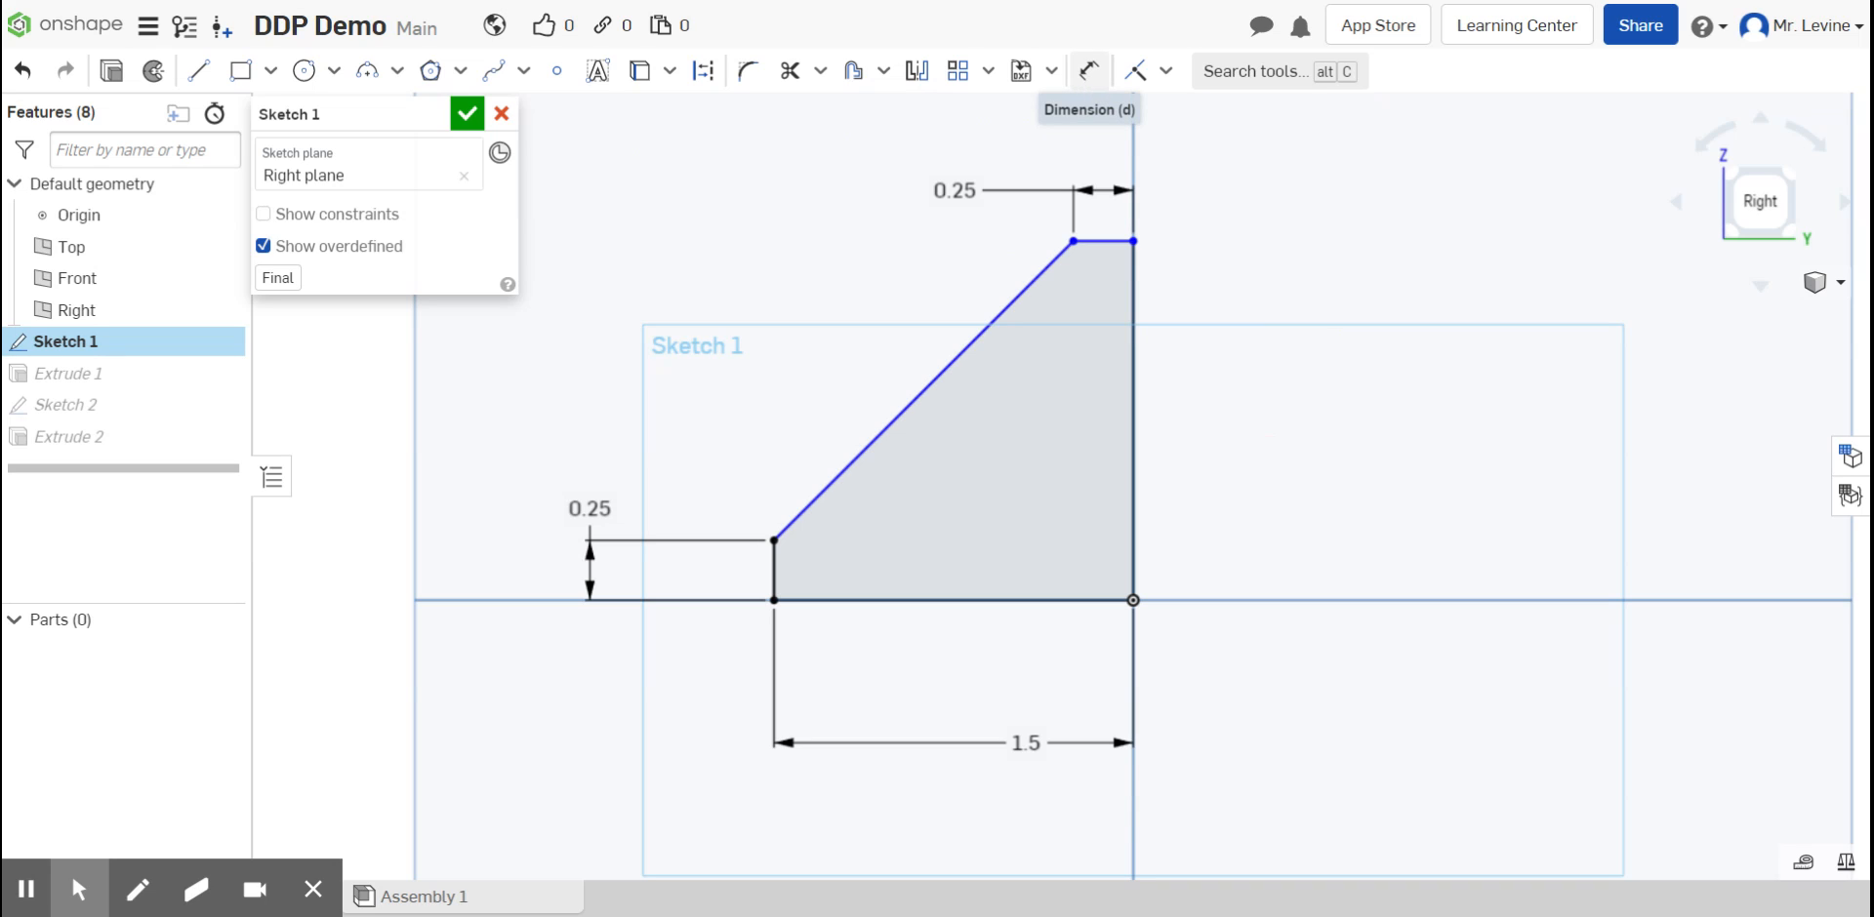
Step: Dimension the profile's full-height vertical edge at 1.5 in
{"action": "left_click", "coordinate": [1090, 86]}
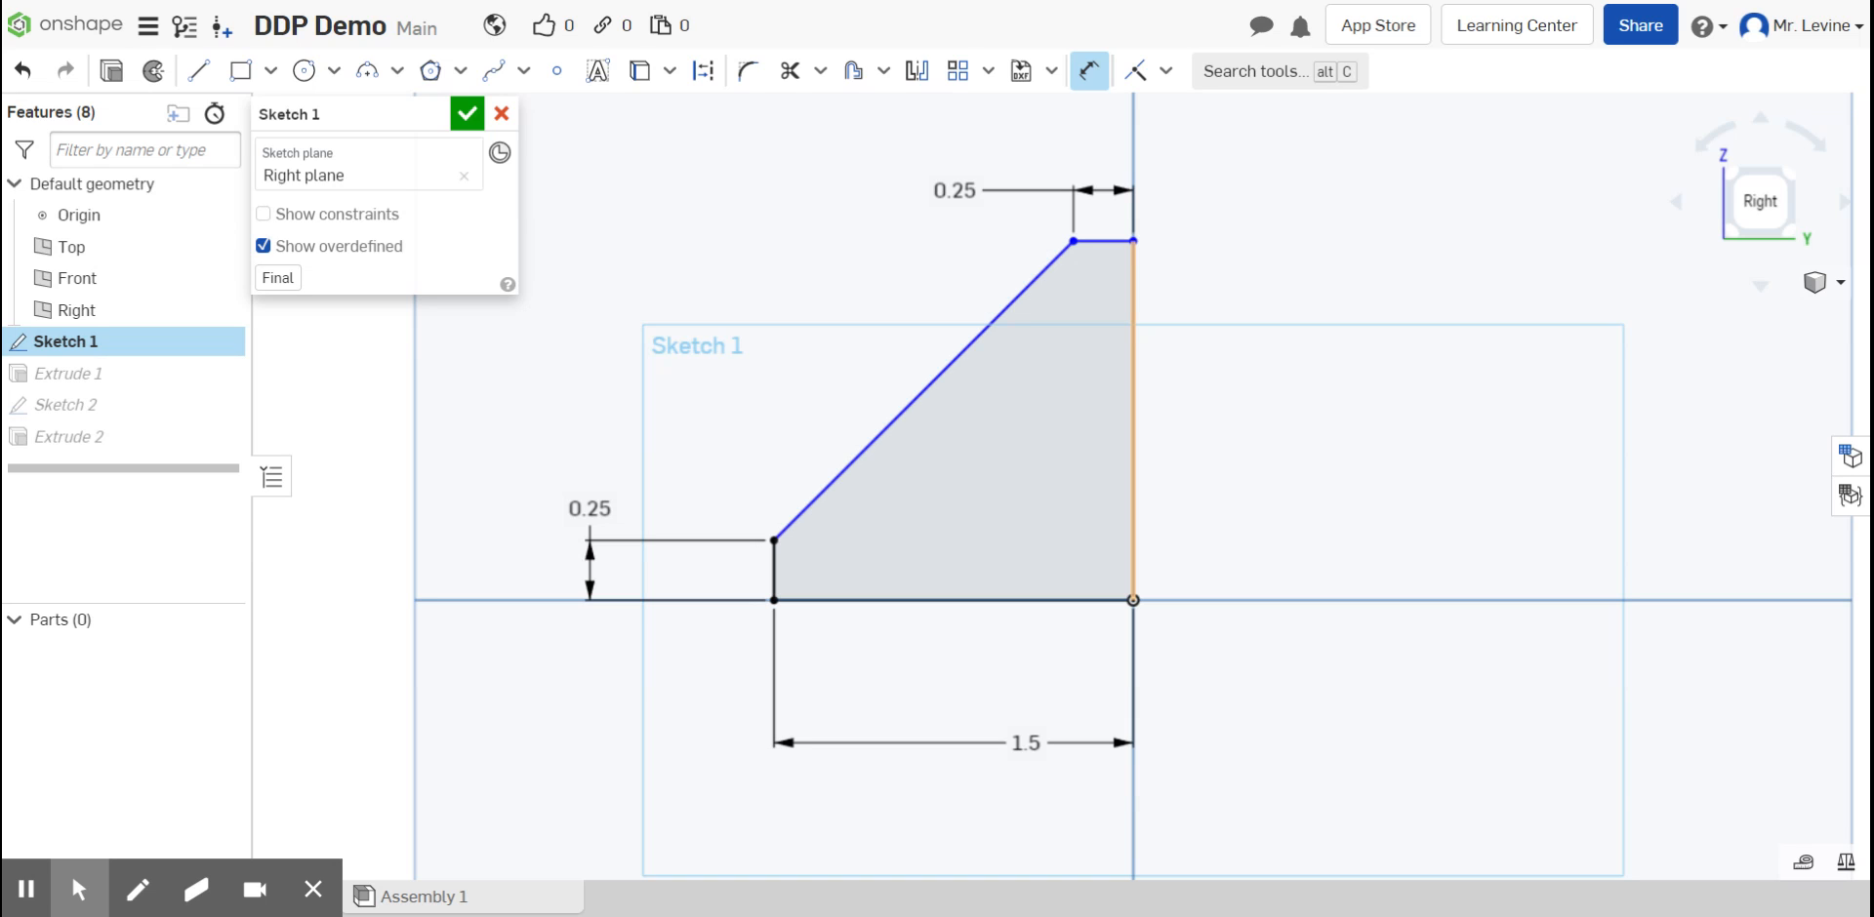
{"action": "left_click", "coordinate": [1131, 446]}
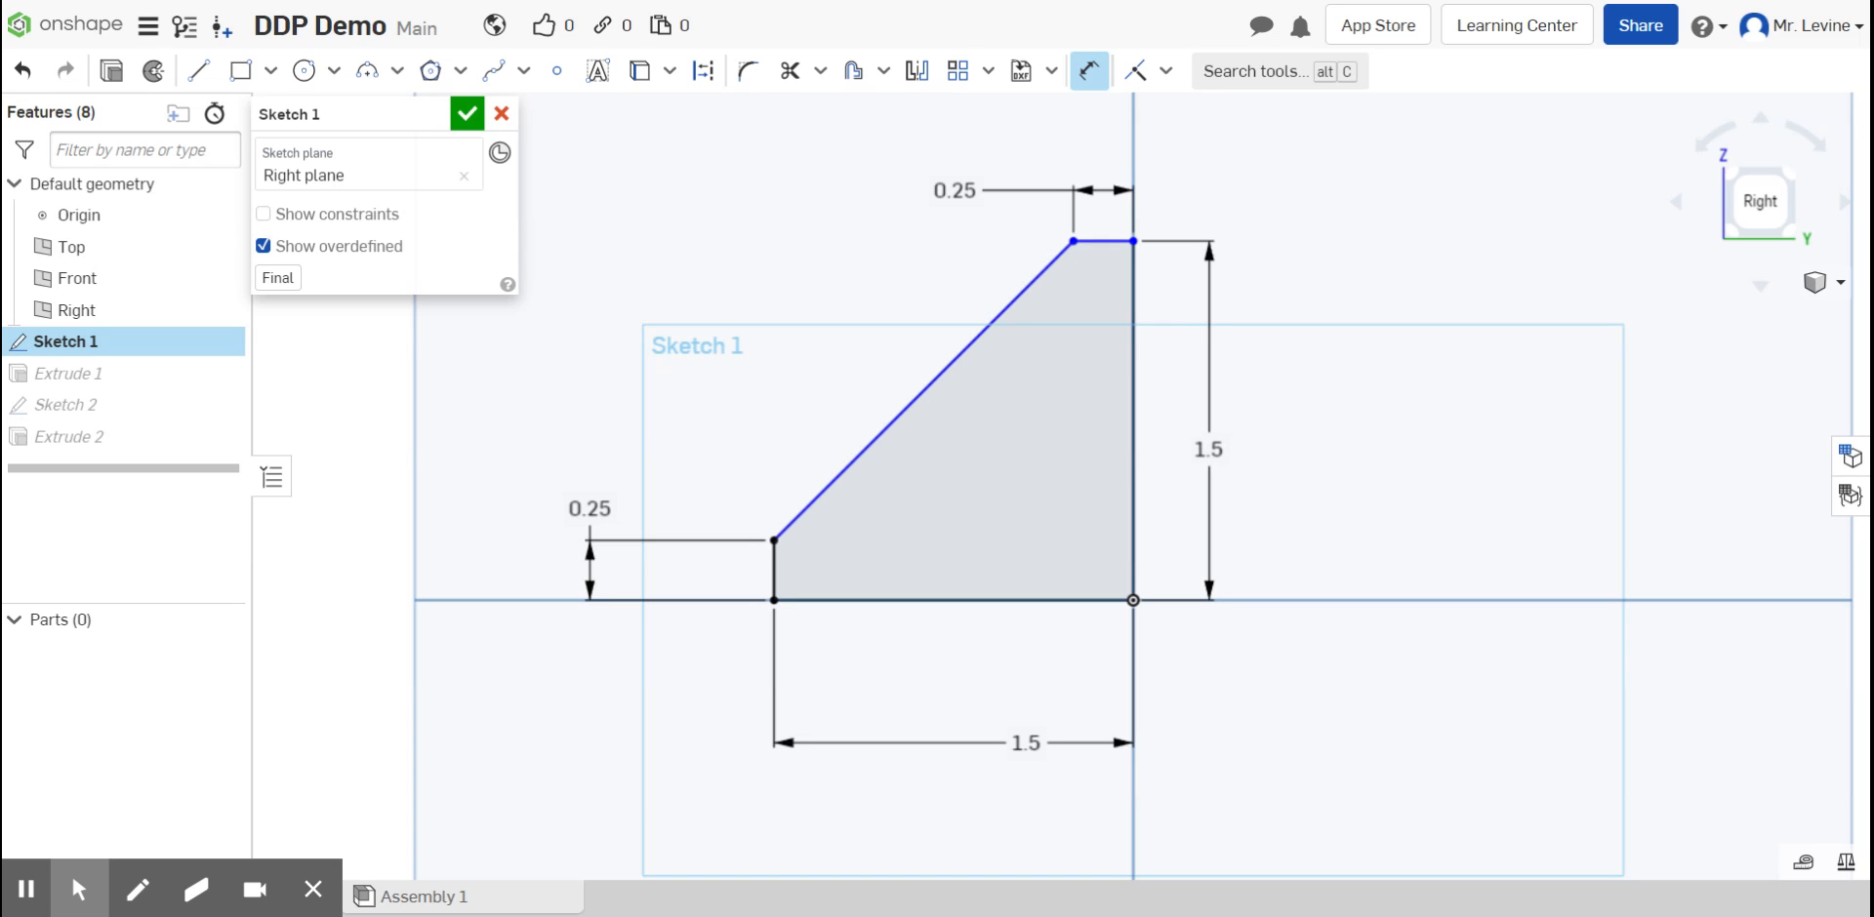
{"action": "left_click", "coordinate": [1224, 450]}
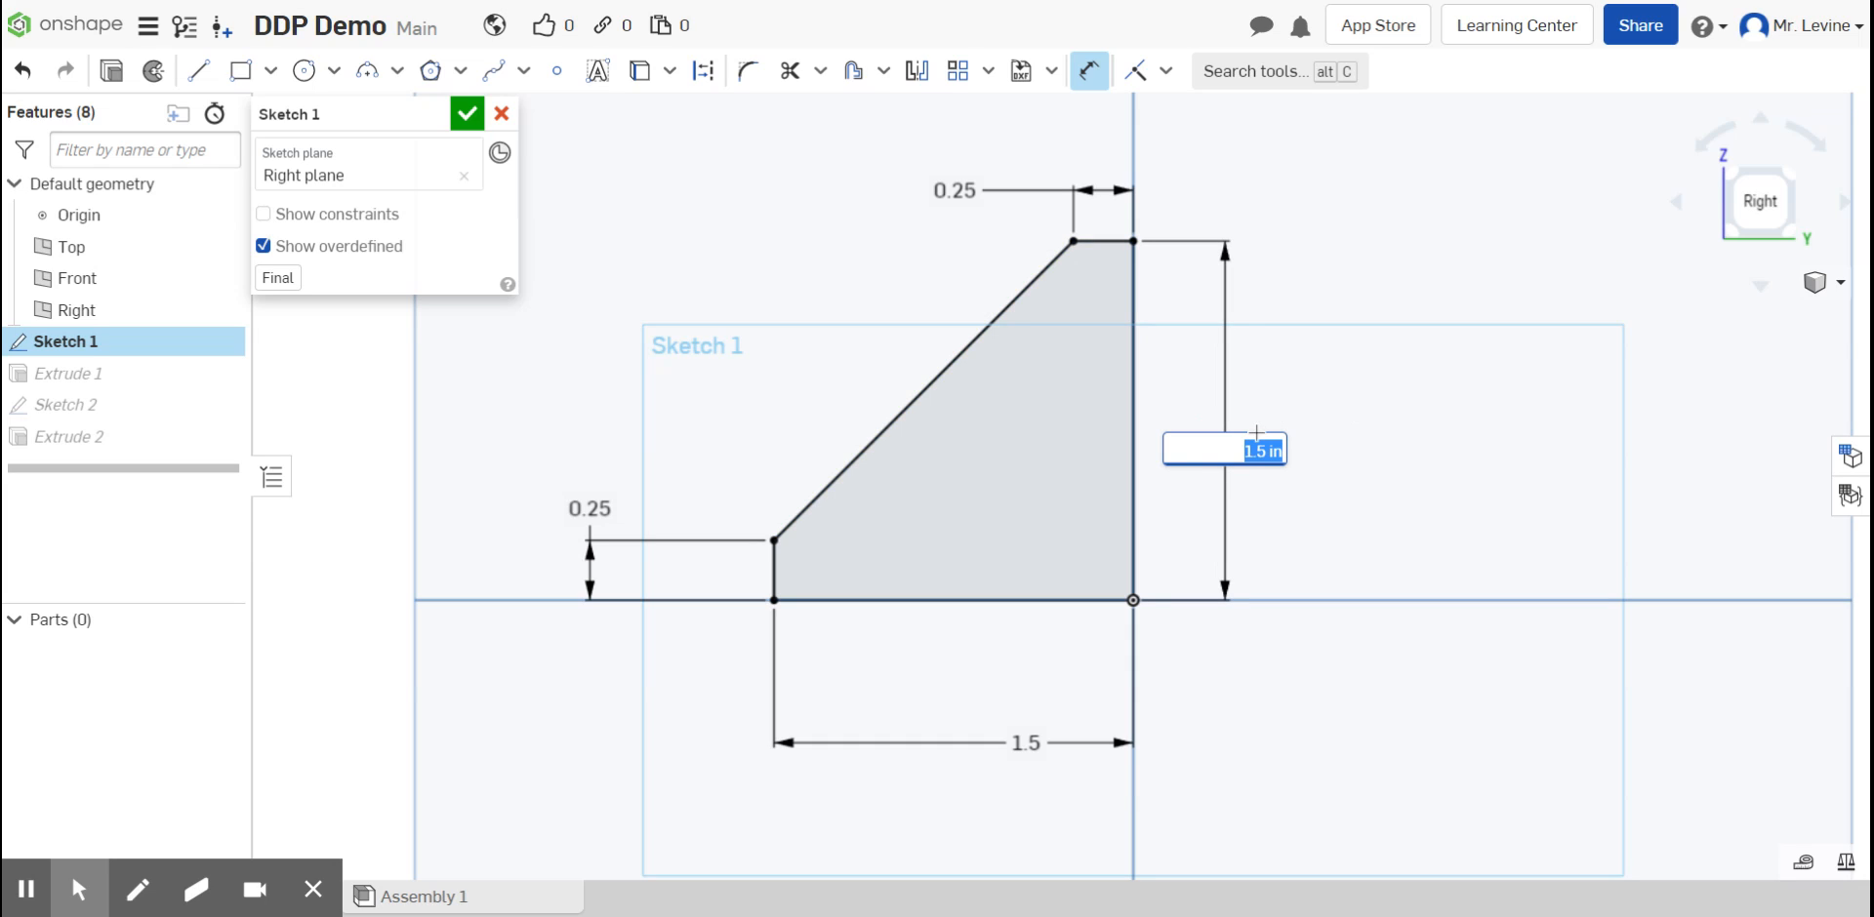
{"action": "key", "text": "Return"}
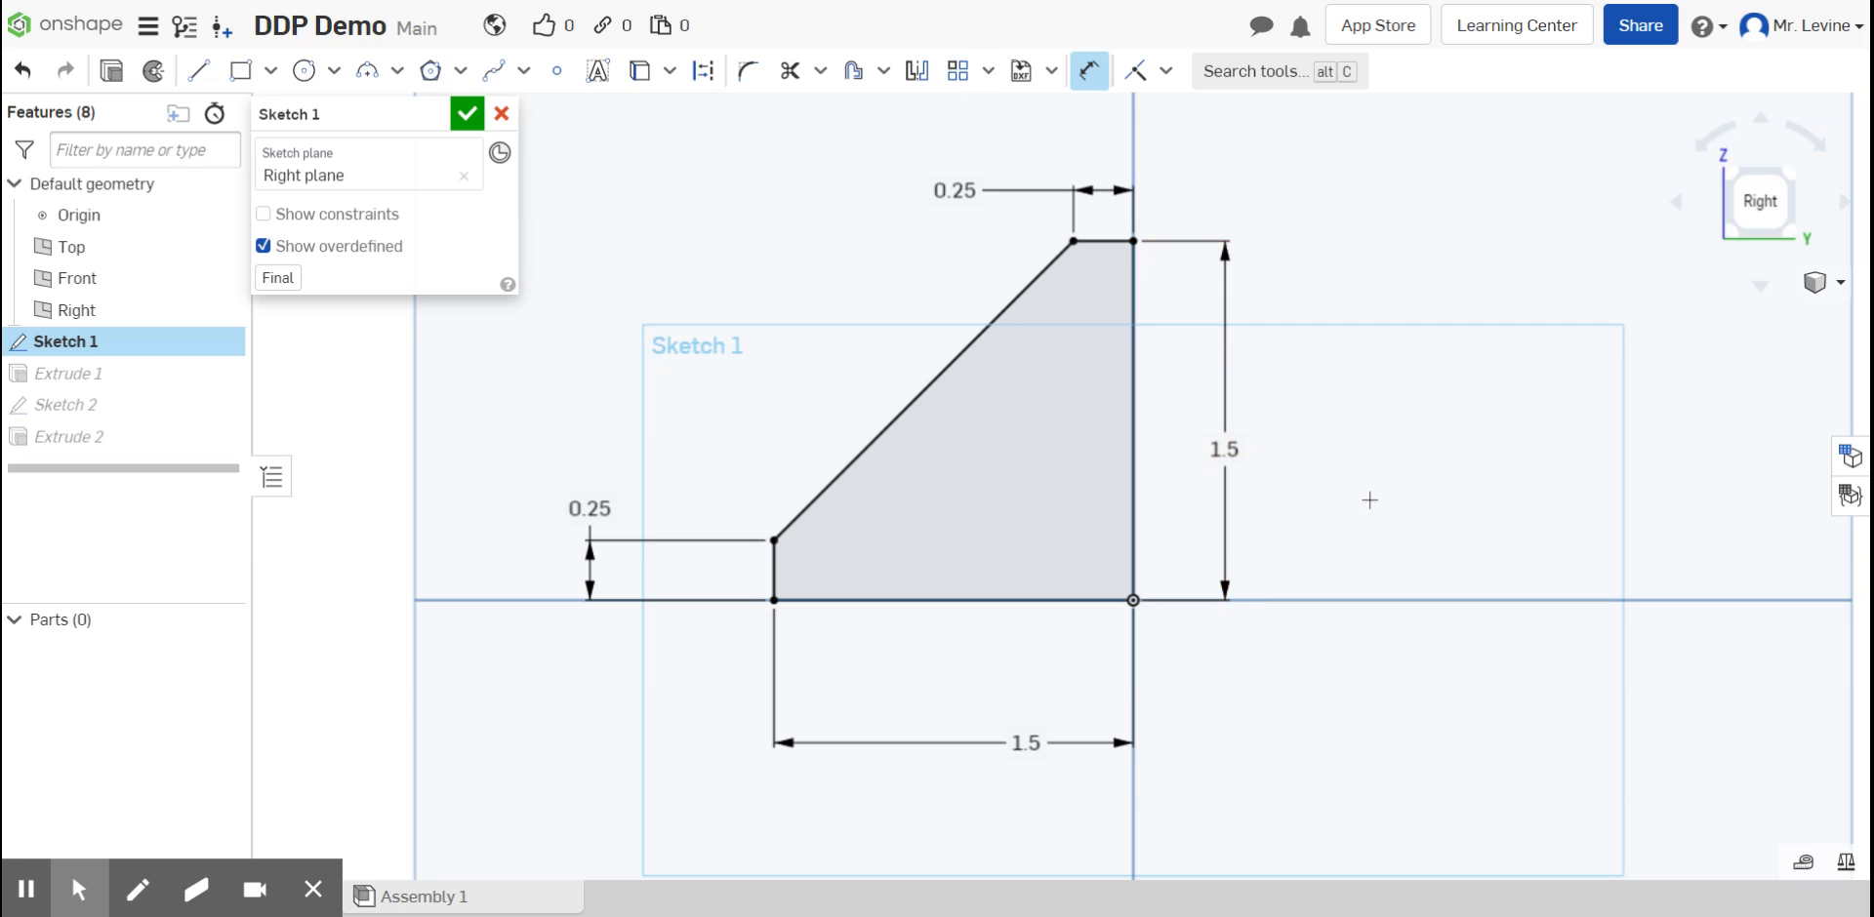
{"action": "key", "text": "Escape"}
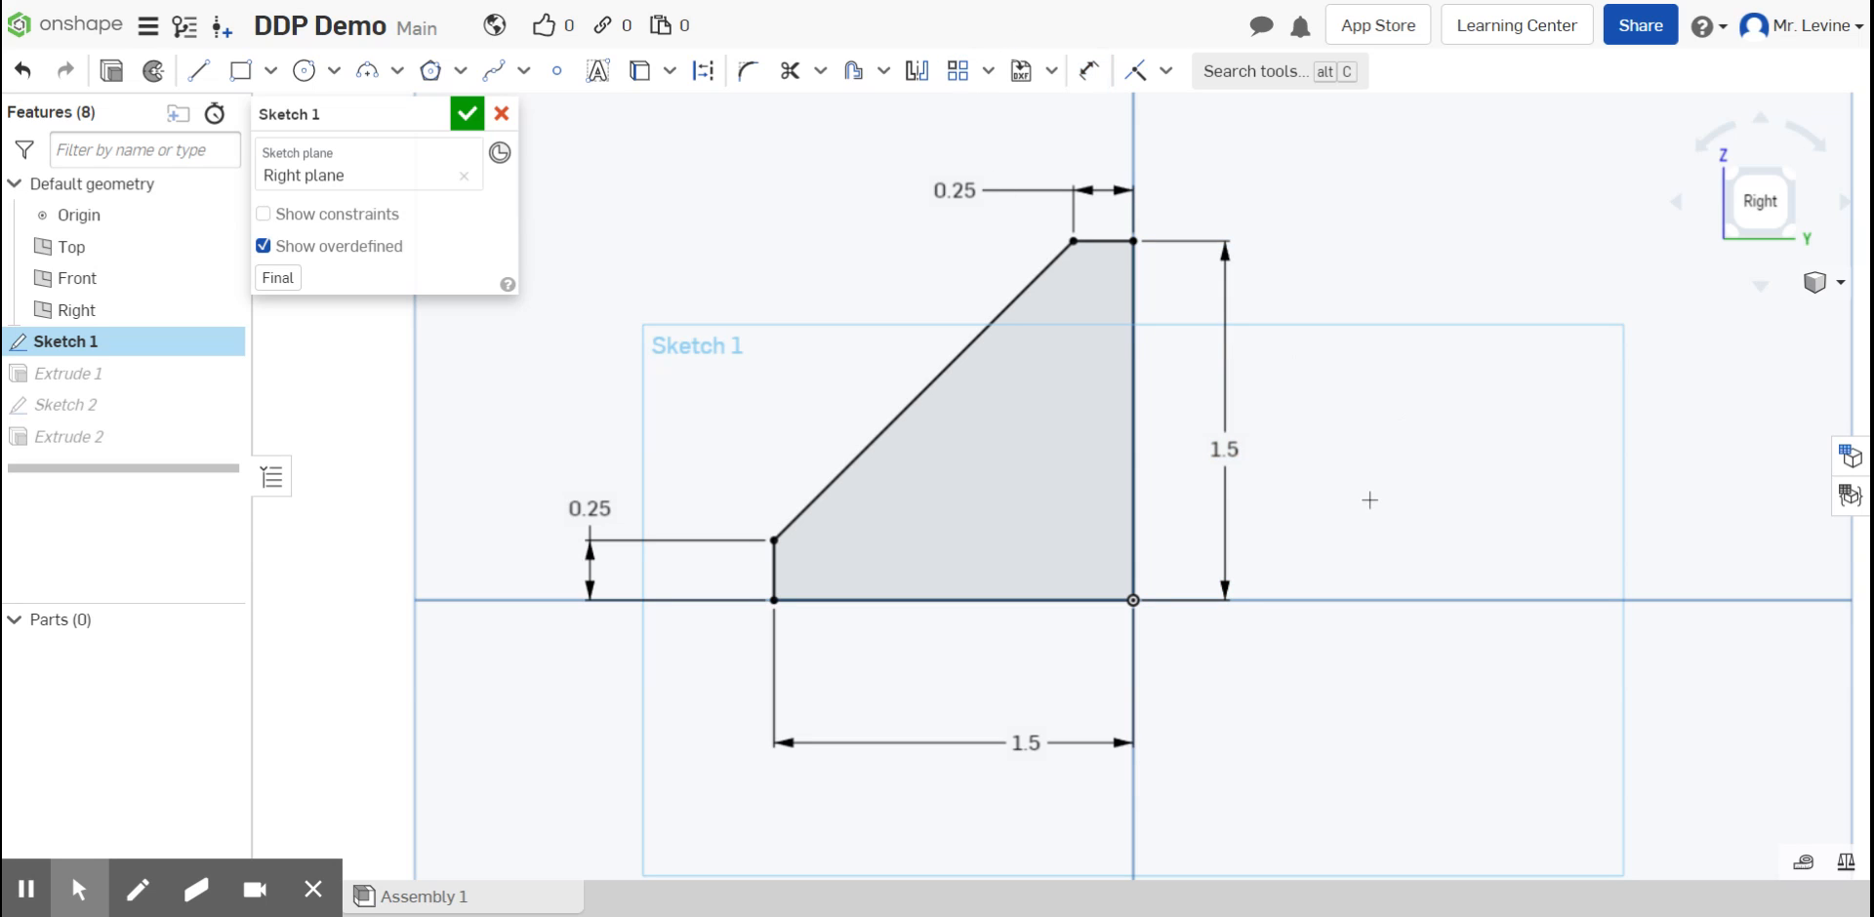
Step: Delete the overall height dimension and place a new one directly on top of the full-height vertical edge
{"action": "left_click", "coordinate": [1231, 454]}
{"action": "key", "text": "Delete"}
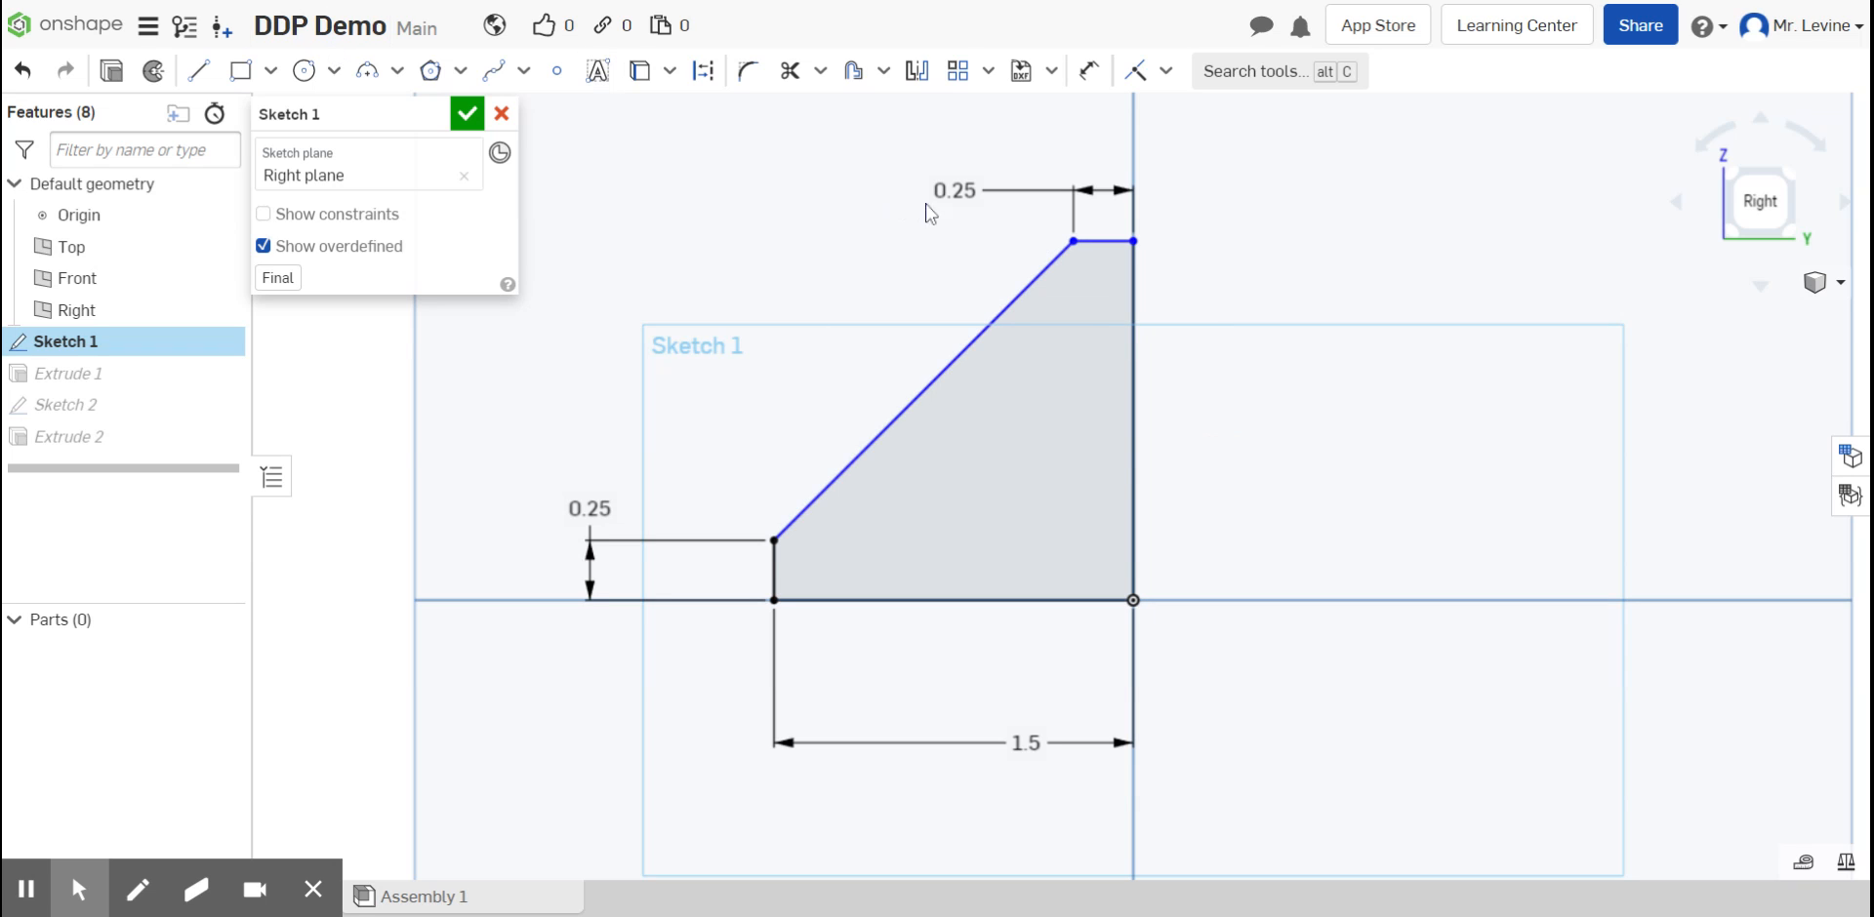
{"action": "left_click", "coordinate": [1089, 70]}
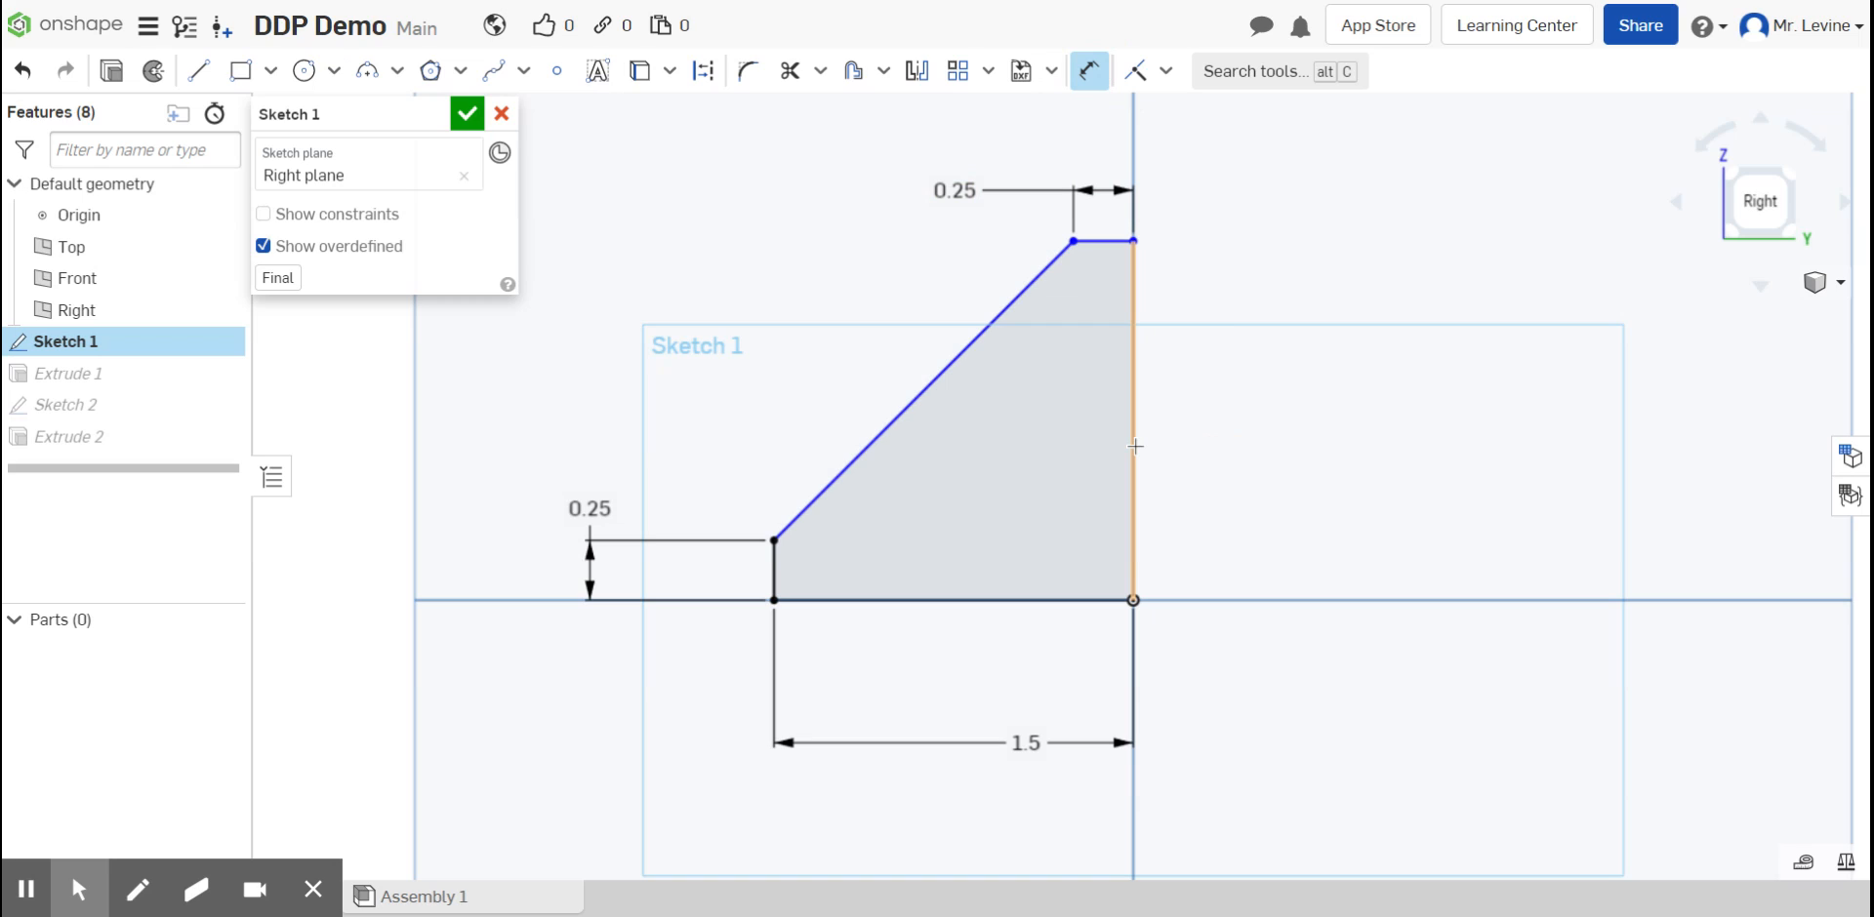
{"action": "left_click", "coordinate": [1135, 446]}
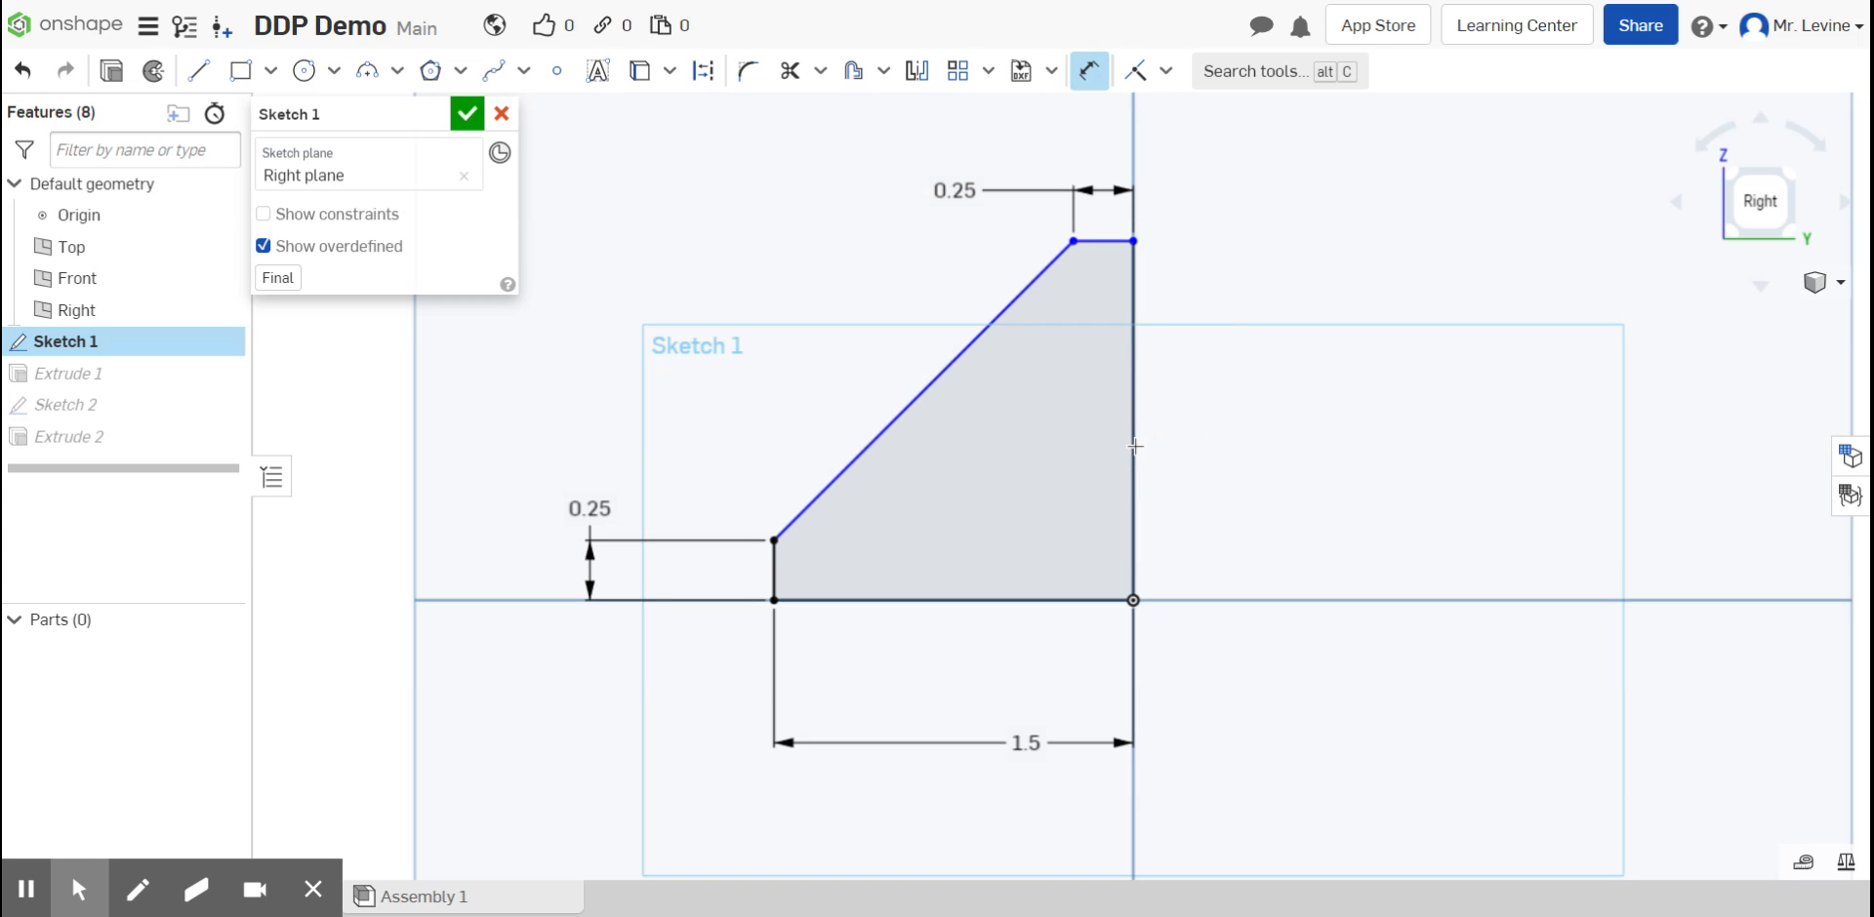
{"action": "left_click", "coordinate": [1135, 446]}
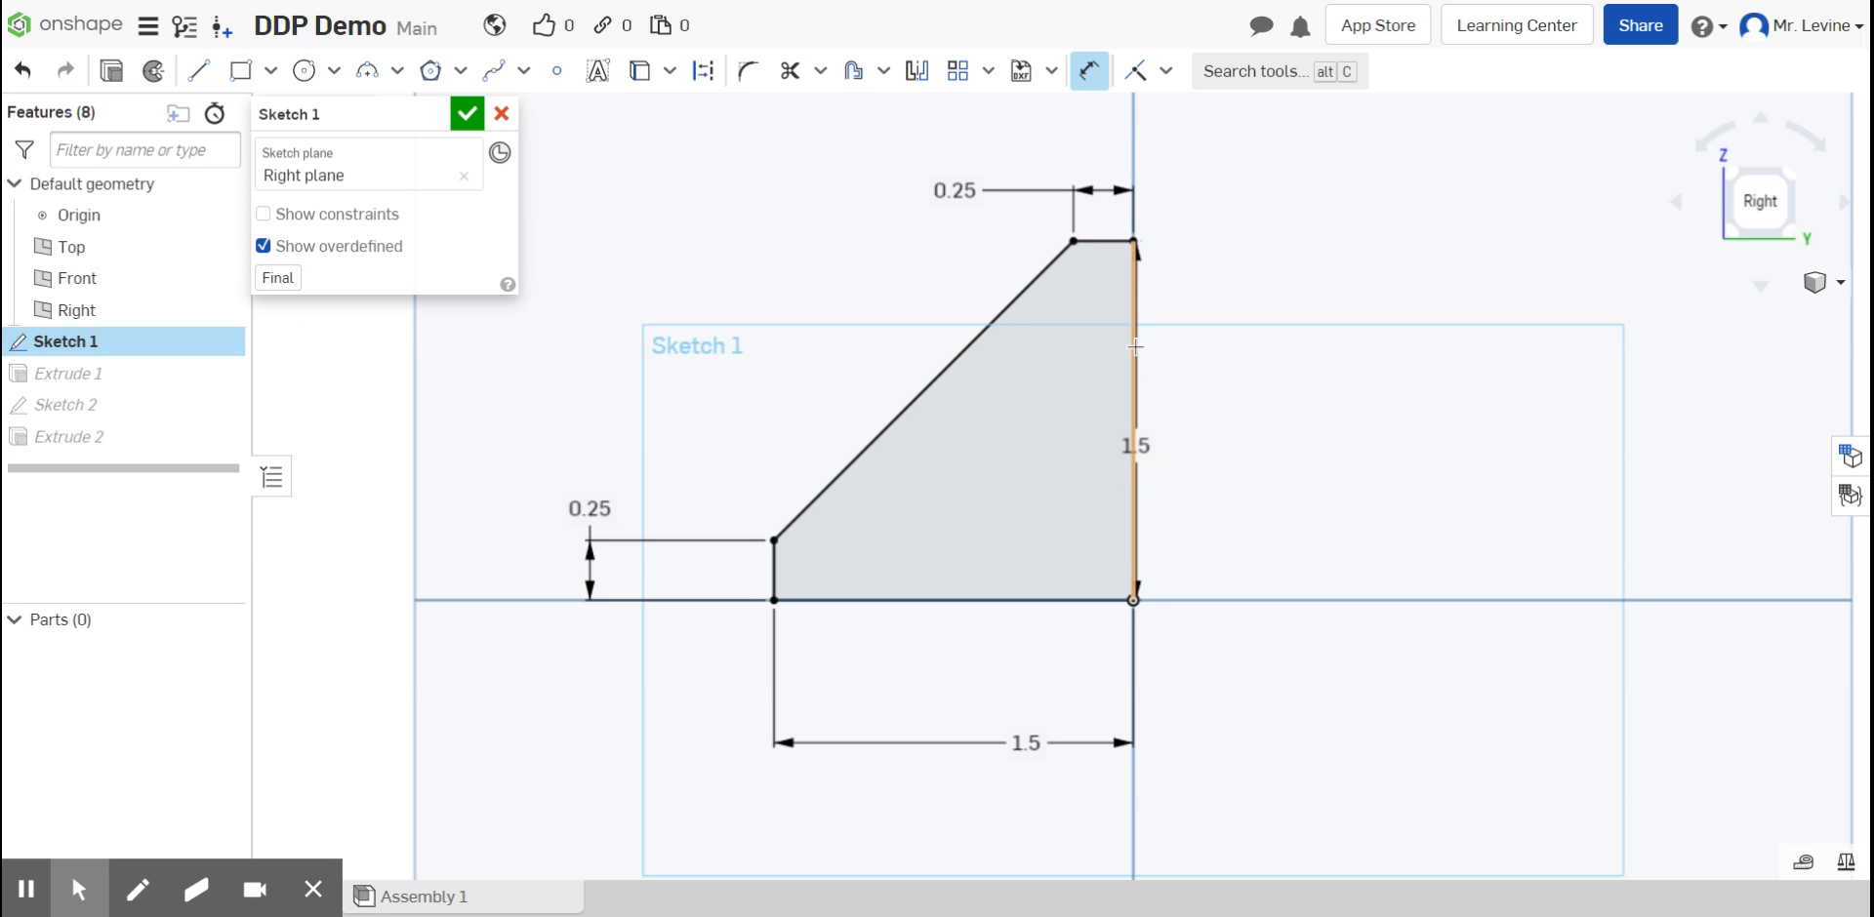
Step: Try to add a second dimension of 2 in to the already dimensioned full-height vertical edge
{"action": "scroll", "coordinate": [1135, 347], "scroll_direction": "down", "scroll_amount": 3}
{"action": "scroll", "coordinate": [1133, 402], "scroll_direction": "up", "scroll_amount": 6}
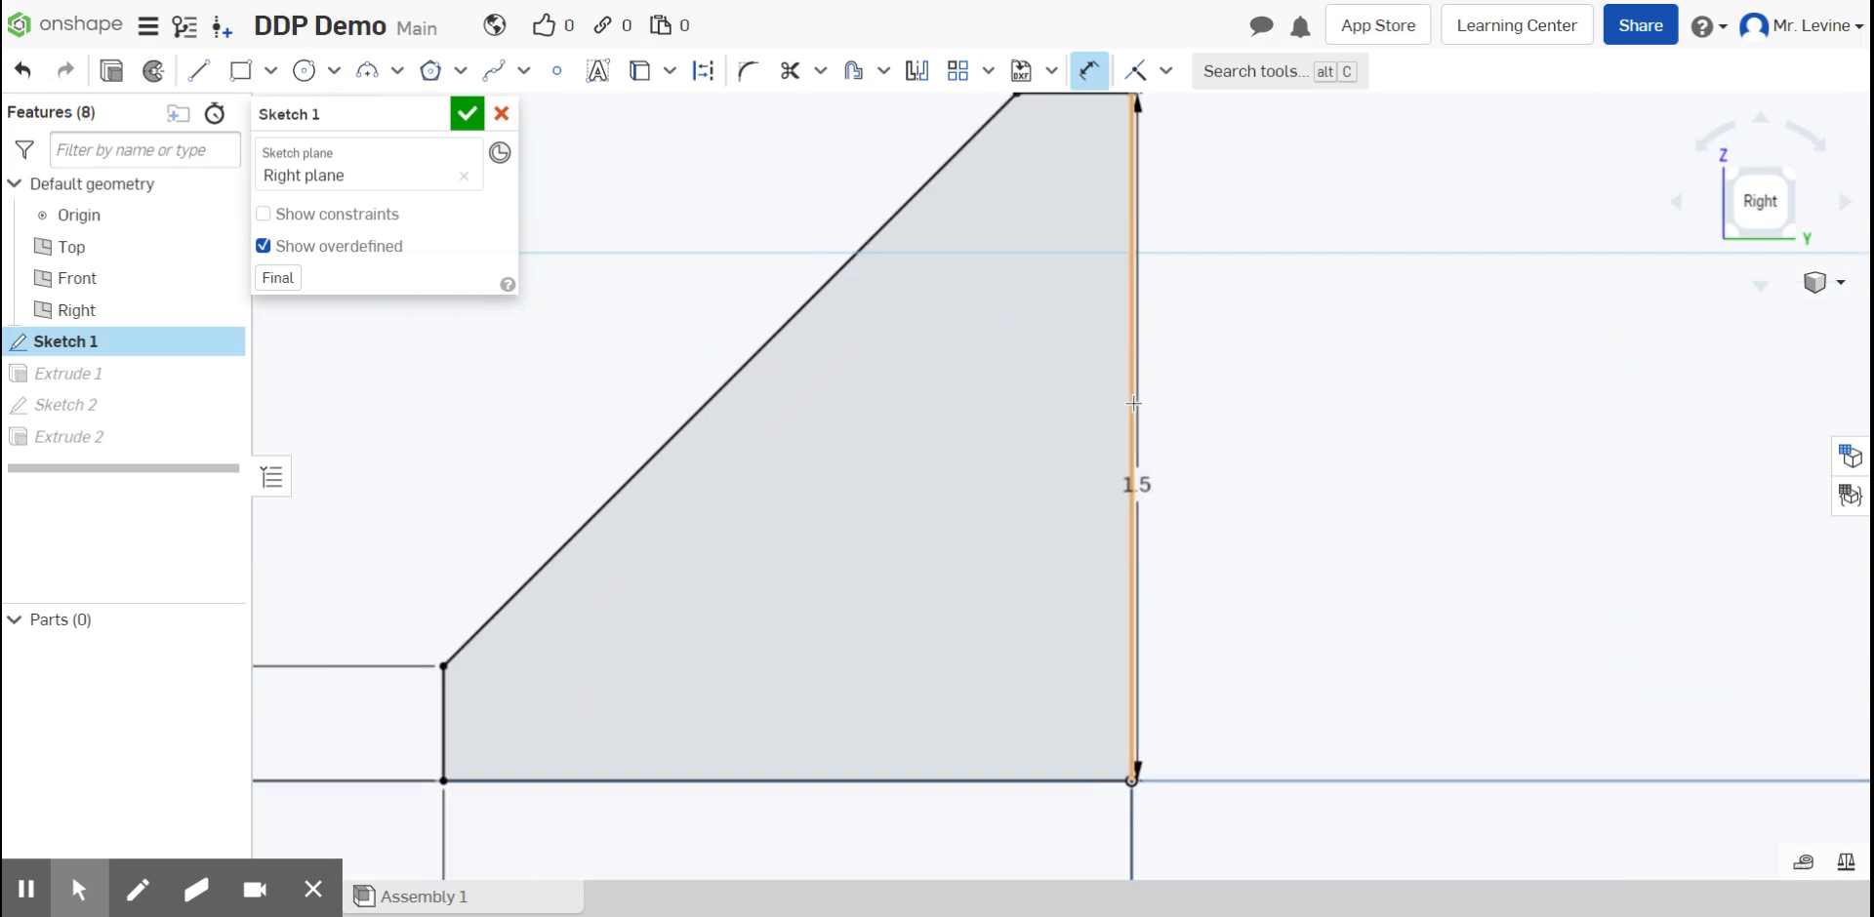
{"action": "scroll", "coordinate": [1133, 402], "scroll_direction": "up", "scroll_amount": 2}
{"action": "left_click", "coordinate": [1126, 414]}
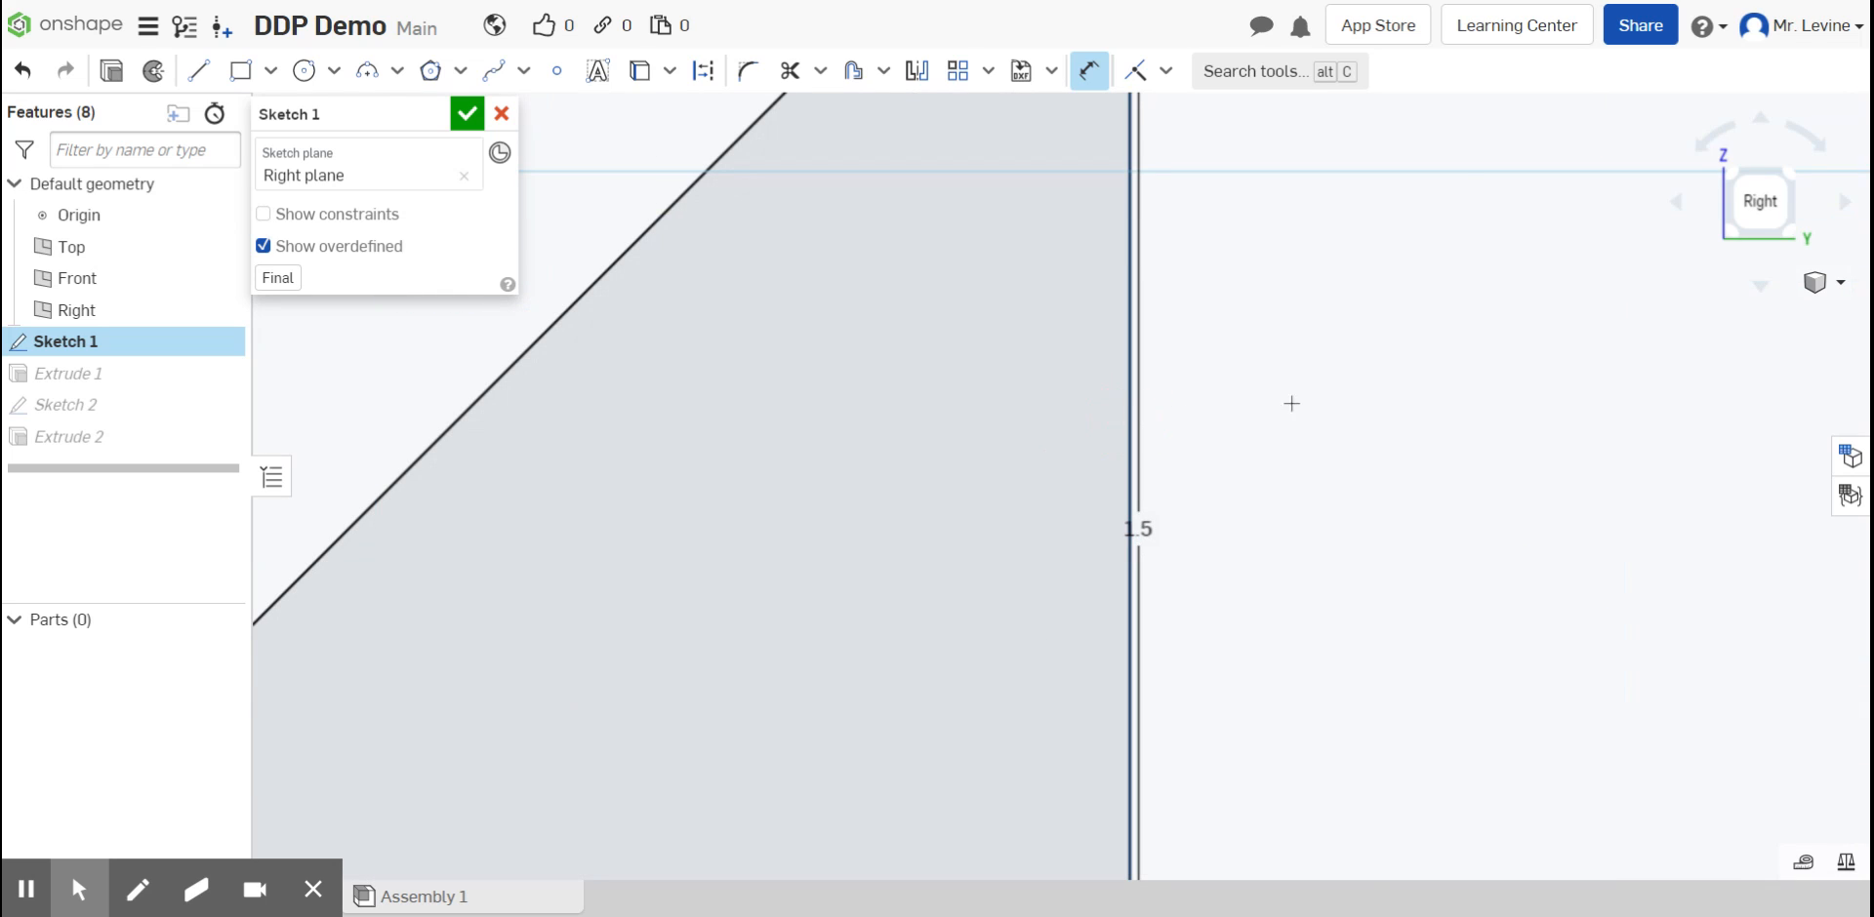
{"action": "left_click", "coordinate": [1473, 440]}
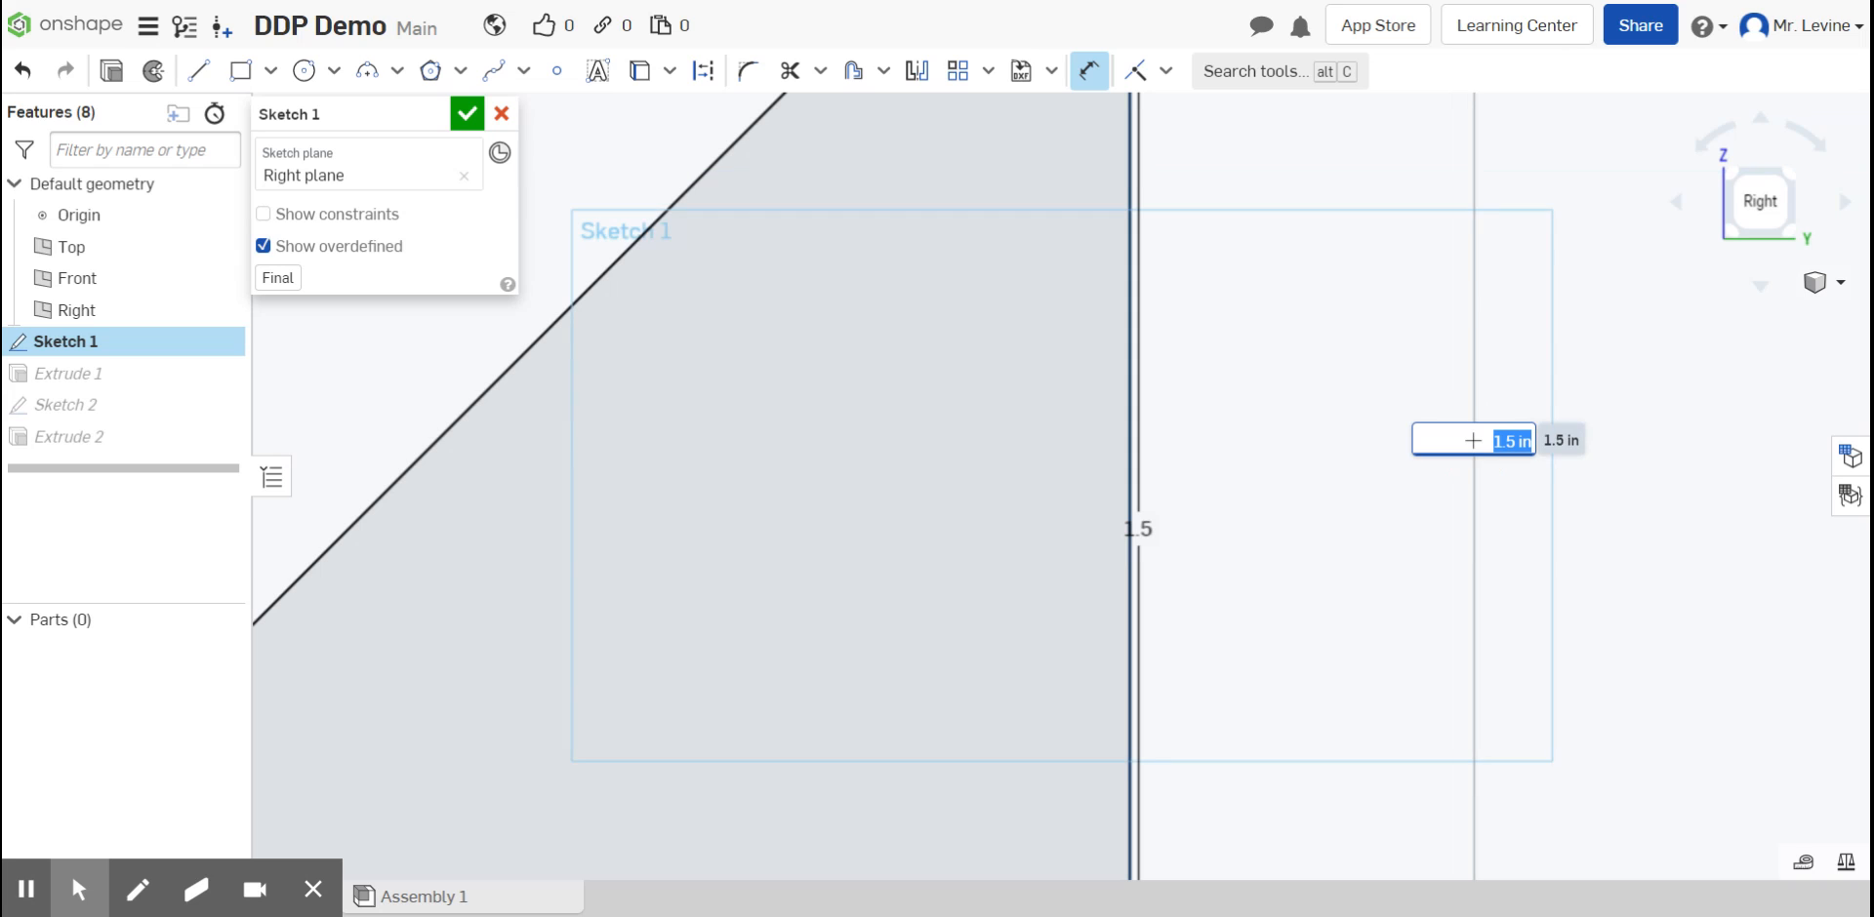
{"action": "type", "text": "2"}
{"action": "key", "text": "Return"}
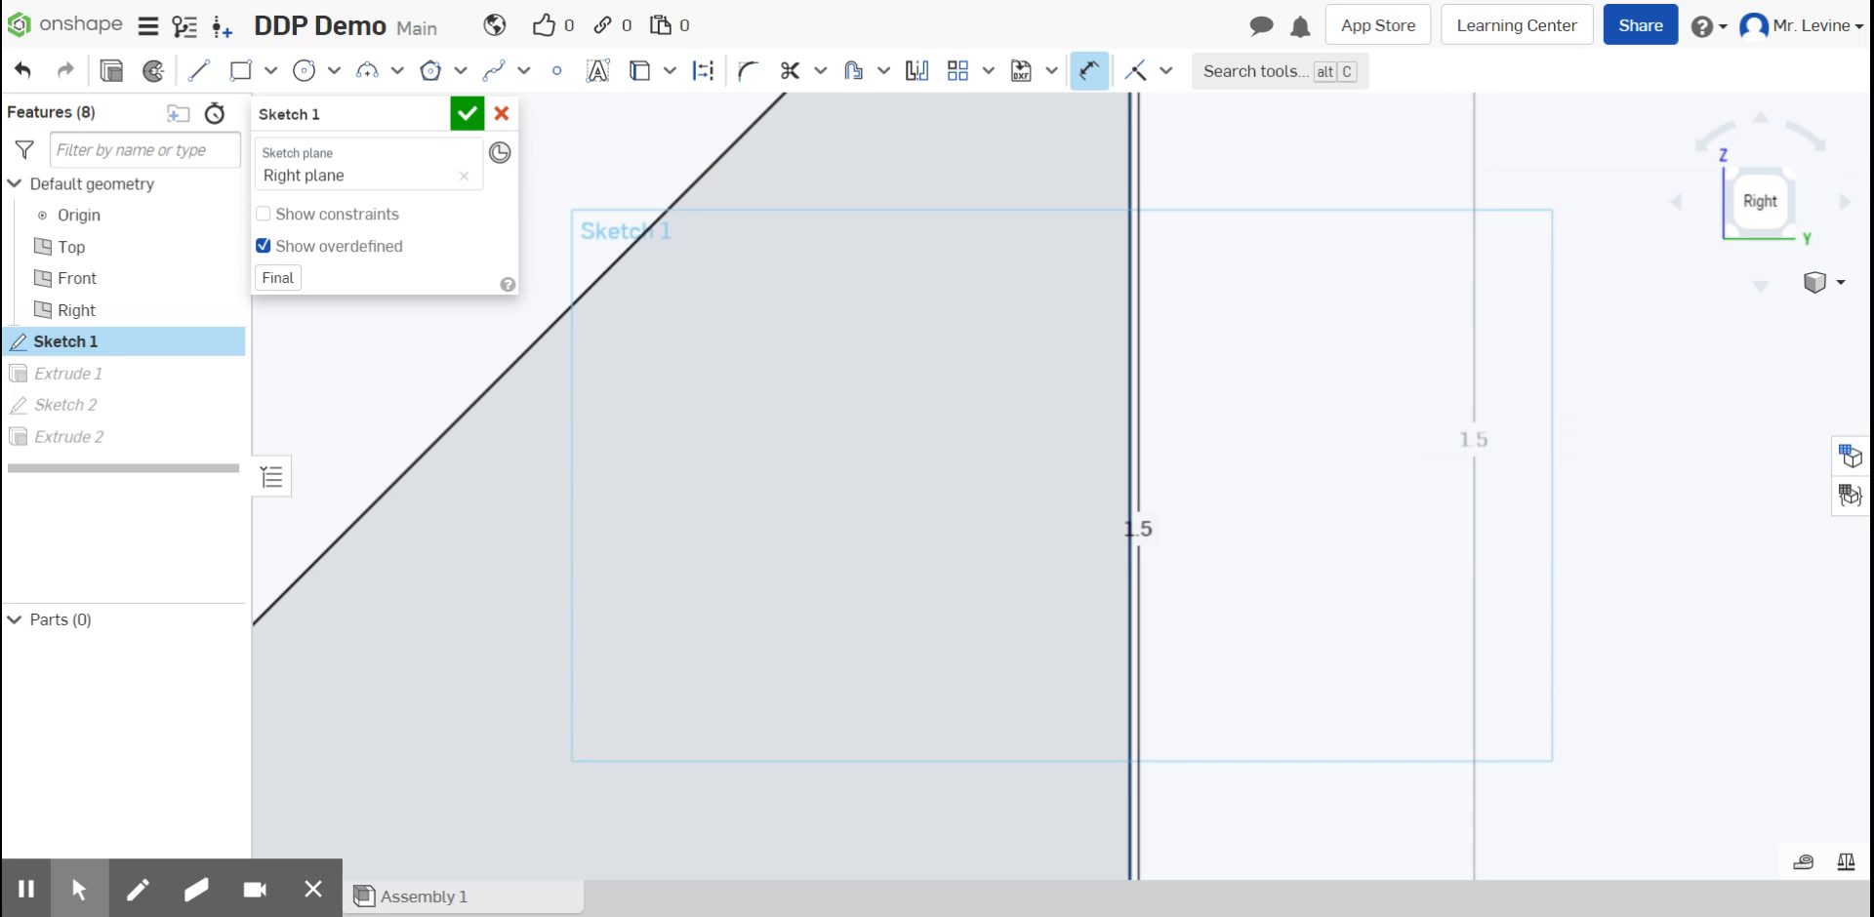
{"action": "scroll", "coordinate": [1473, 441], "scroll_direction": "down", "scroll_amount": 2}
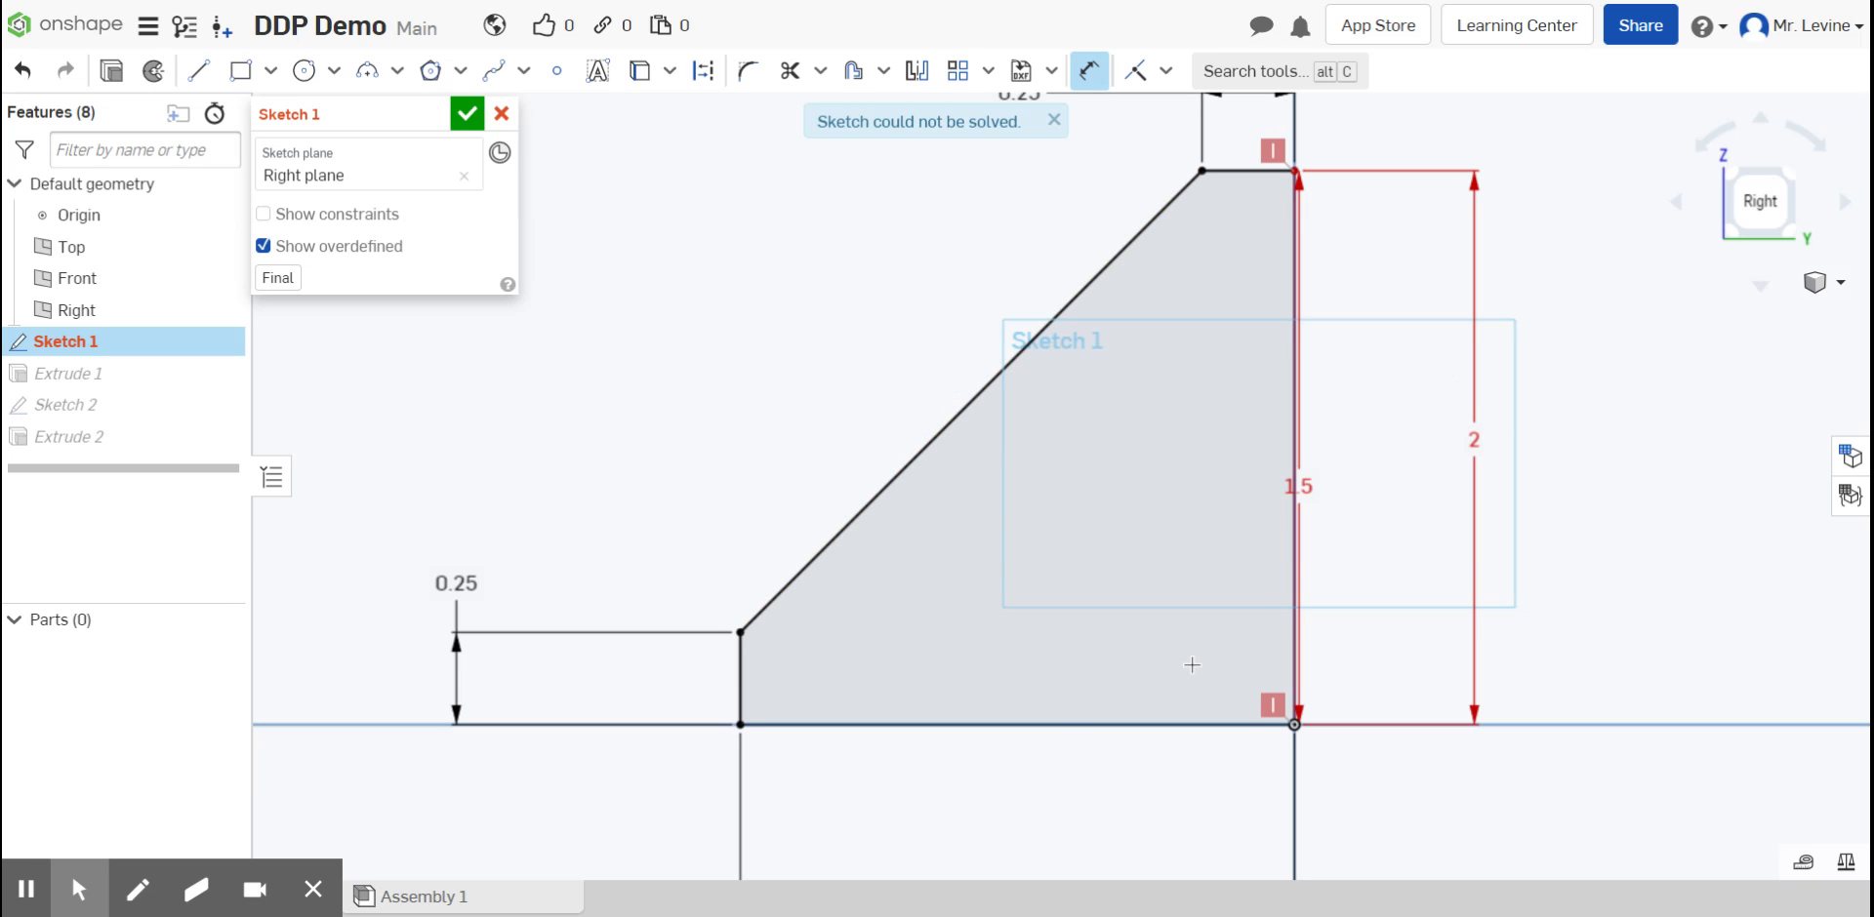
Step: Undo the 2 in dimension and the height dimension placed on top of the vertical edge
{"action": "left_click", "coordinate": [1292, 544]}
{"action": "key", "text": "ctrl+z"}
{"action": "key", "text": "ctrl+z"}
{"action": "key", "text": "ctrl+z"}
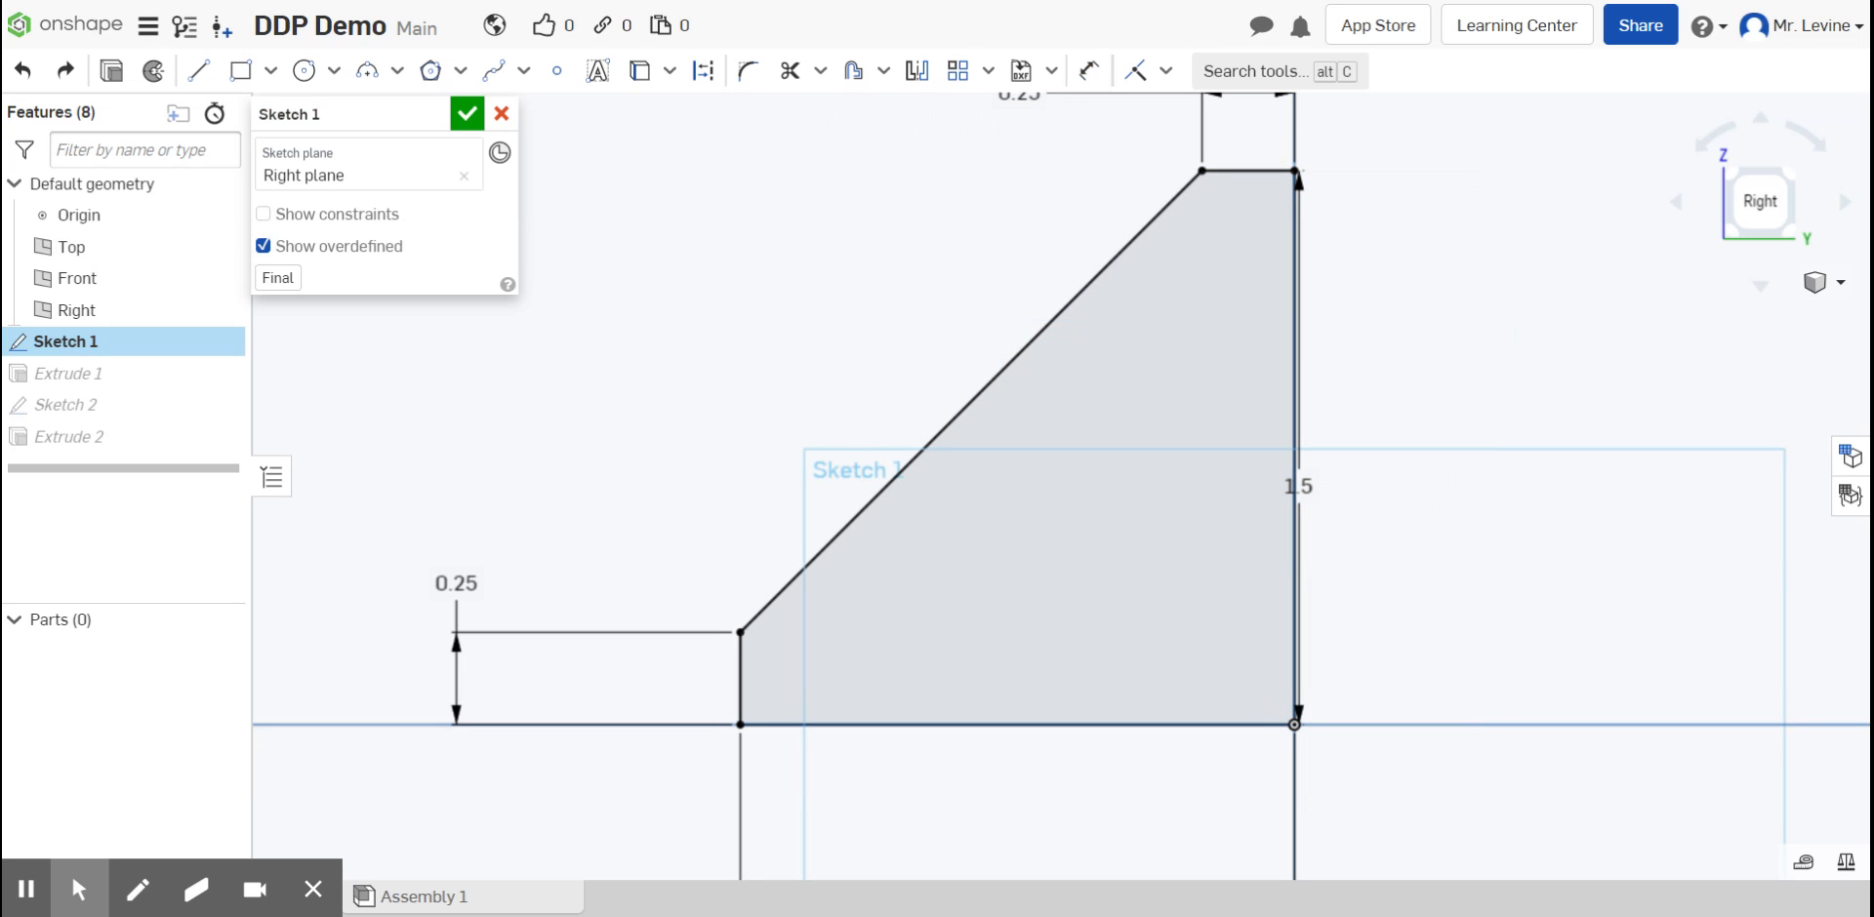
Step: Dimension the full-height vertical edge at 1.5 in, clear of the profile, then finish the sketch and return to the isometric view
{"action": "left_click", "coordinate": [1089, 70]}
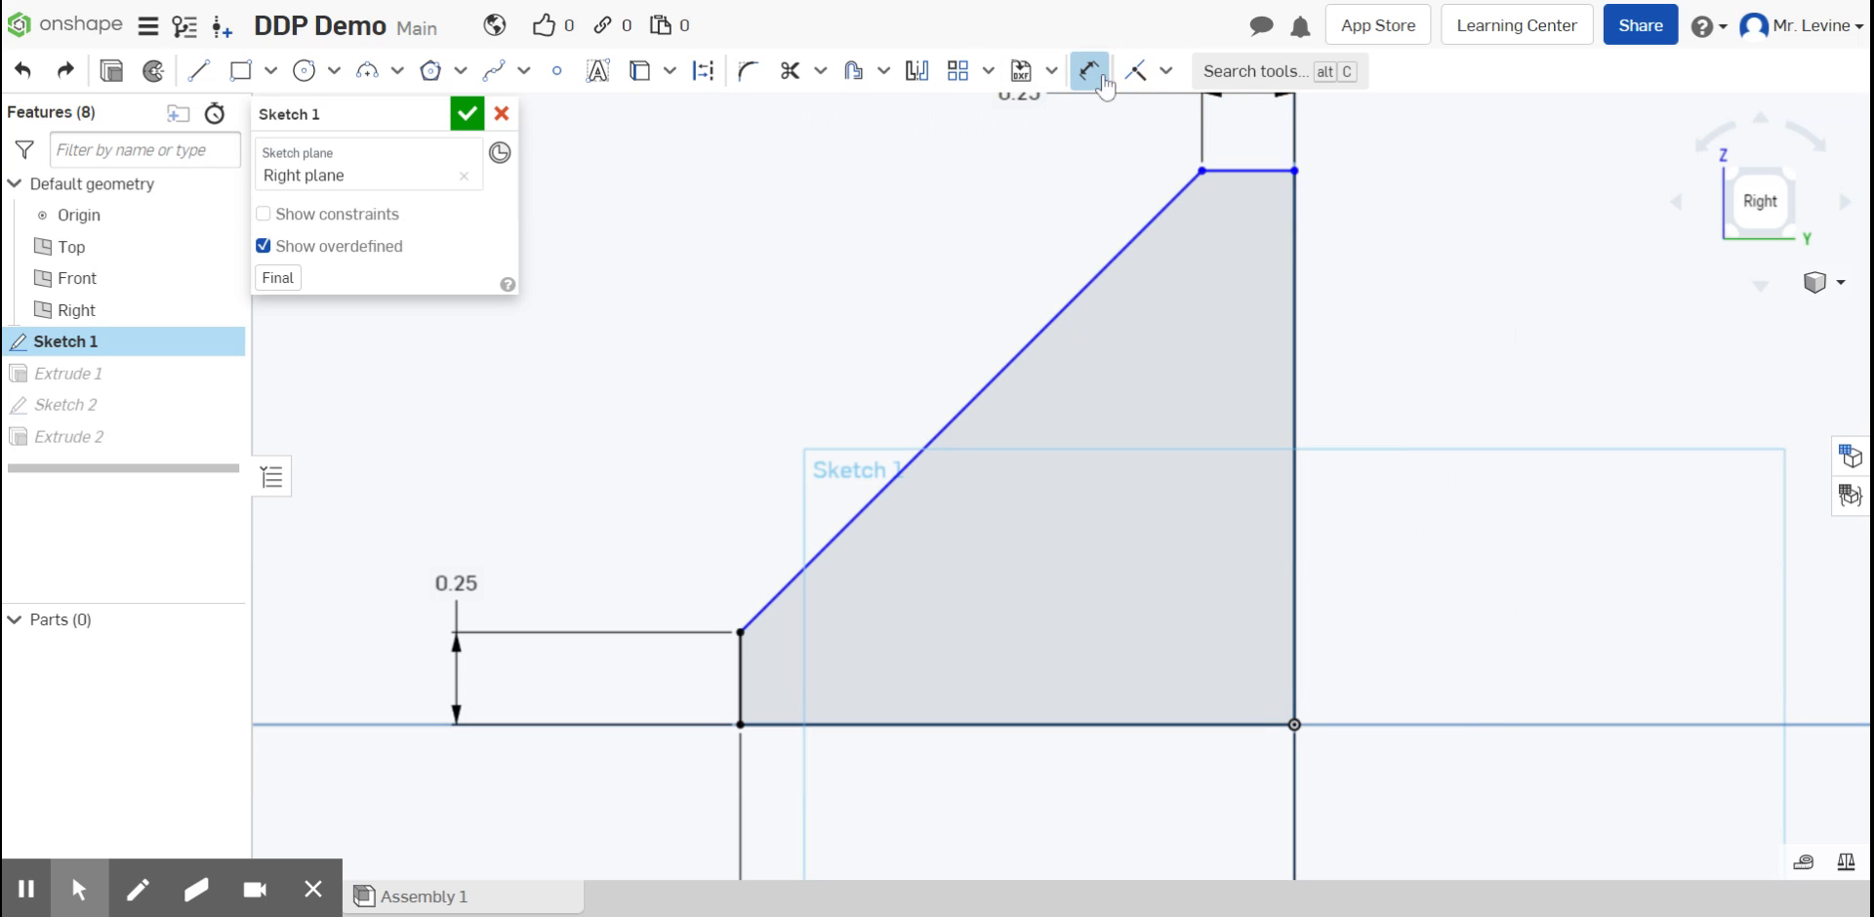
{"action": "left_click", "coordinate": [1296, 391]}
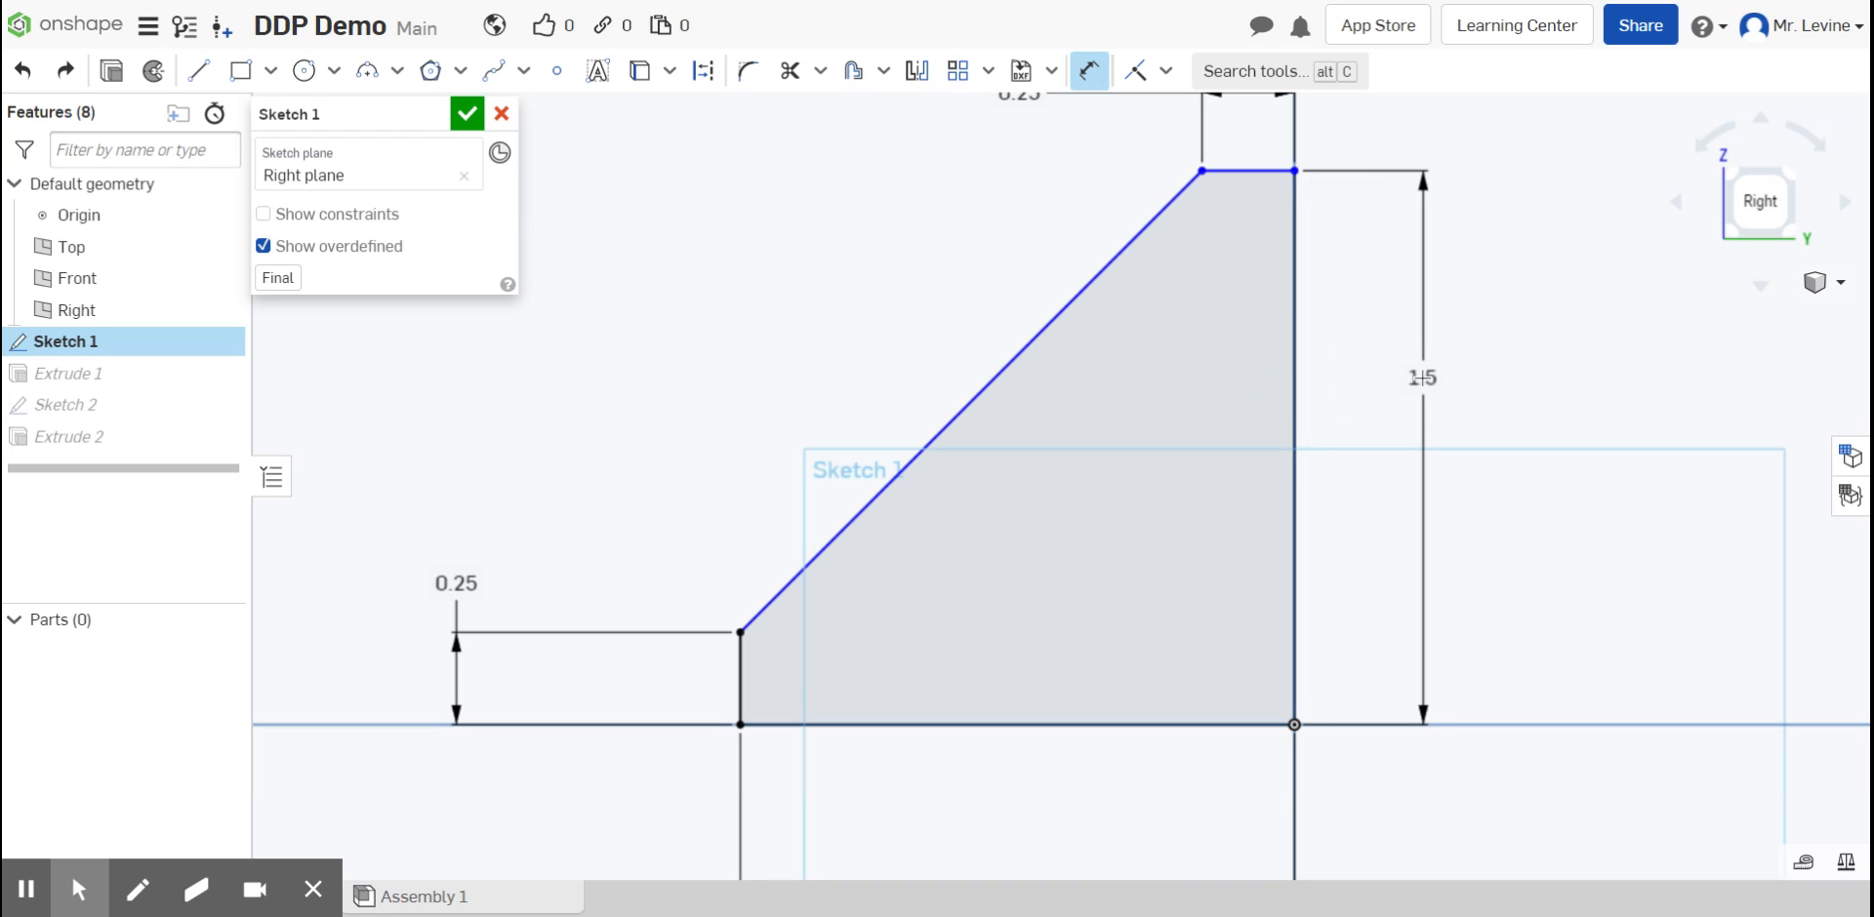
{"action": "left_click", "coordinate": [1423, 379]}
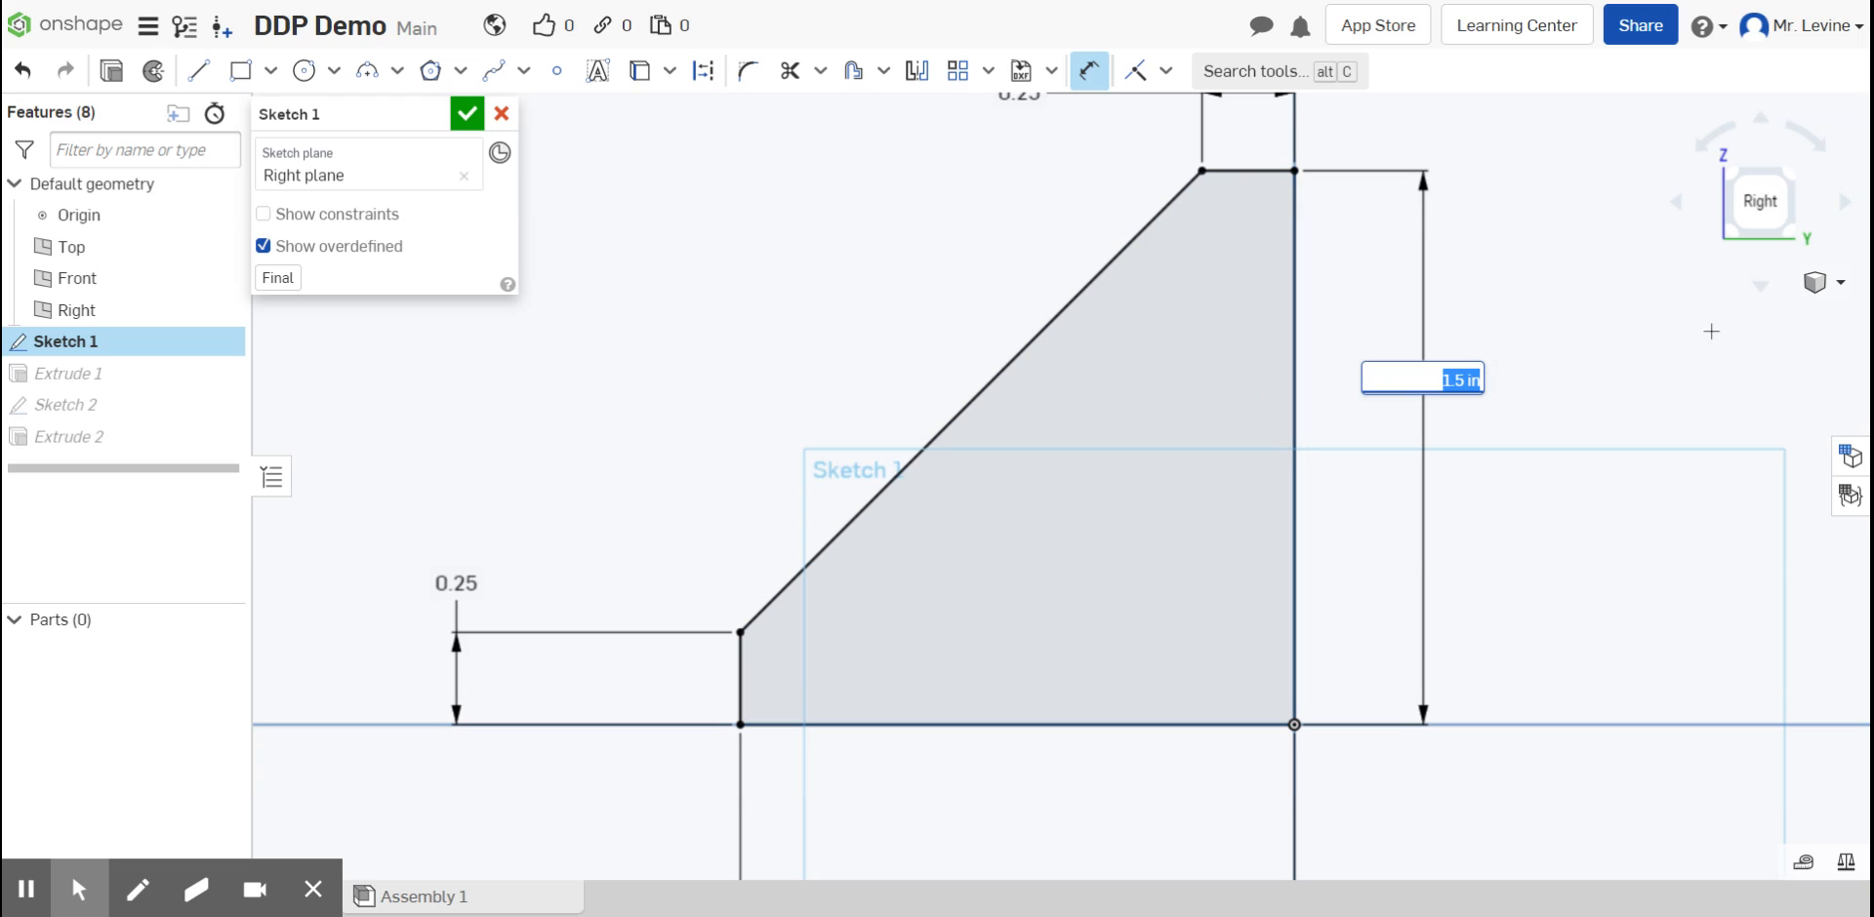
{"action": "key", "text": "Return"}
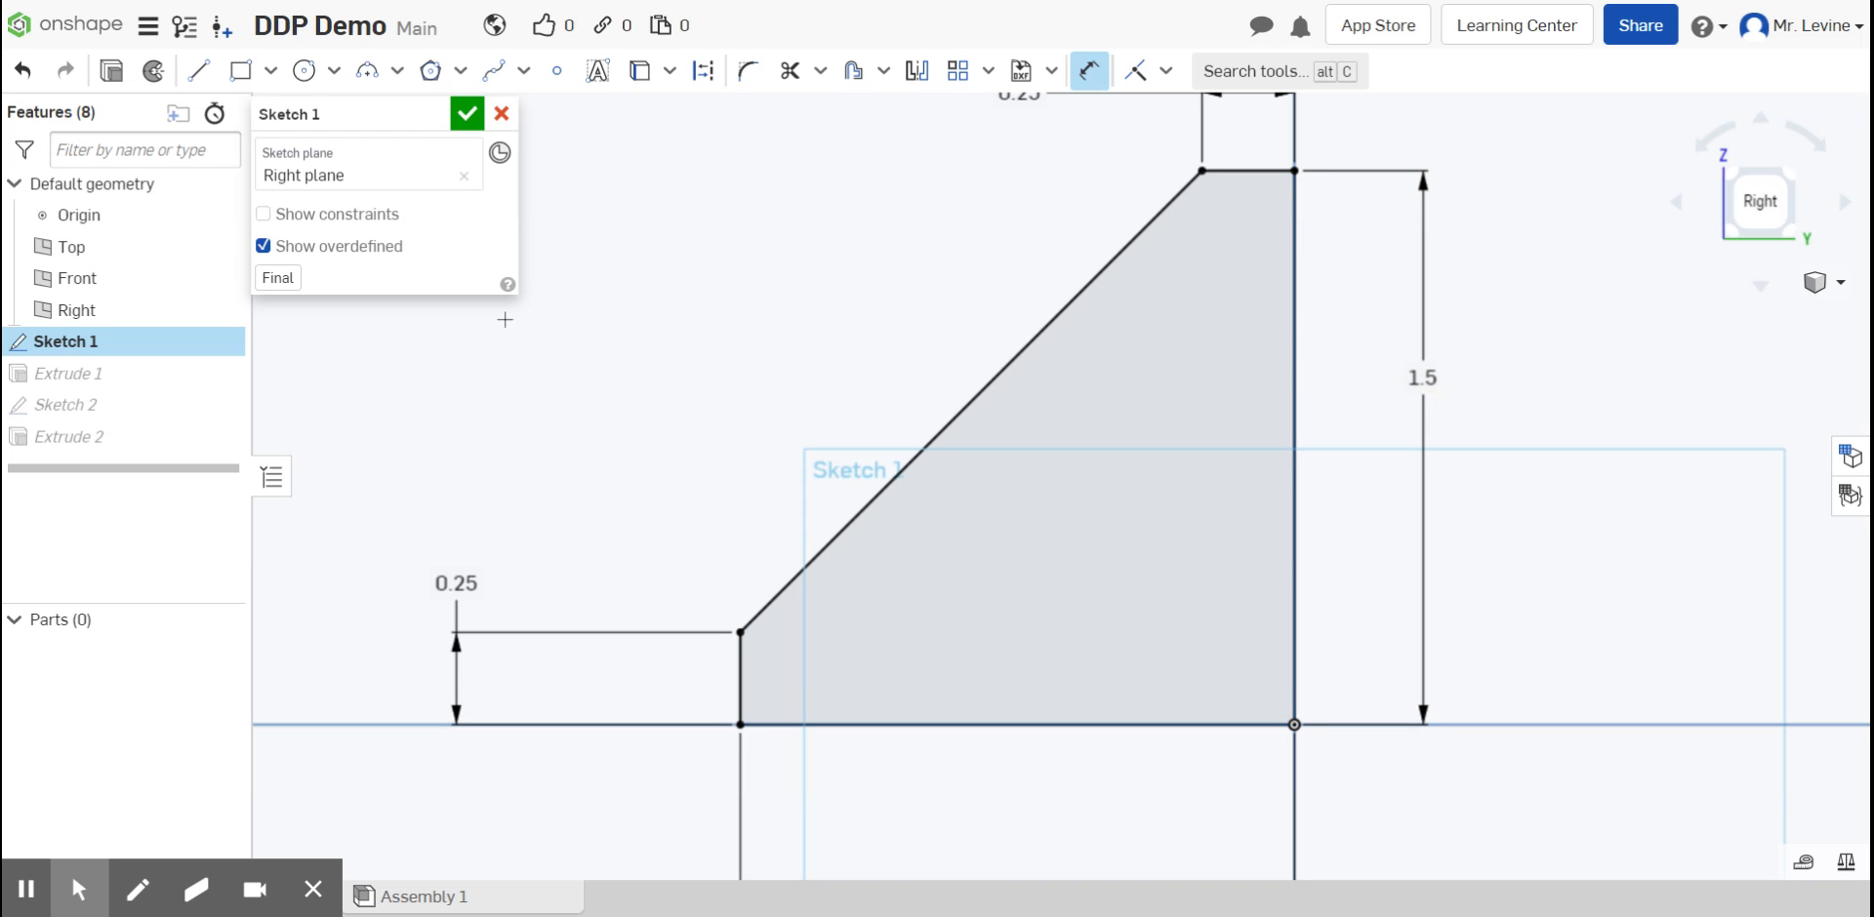
{"action": "left_click", "coordinate": [469, 118]}
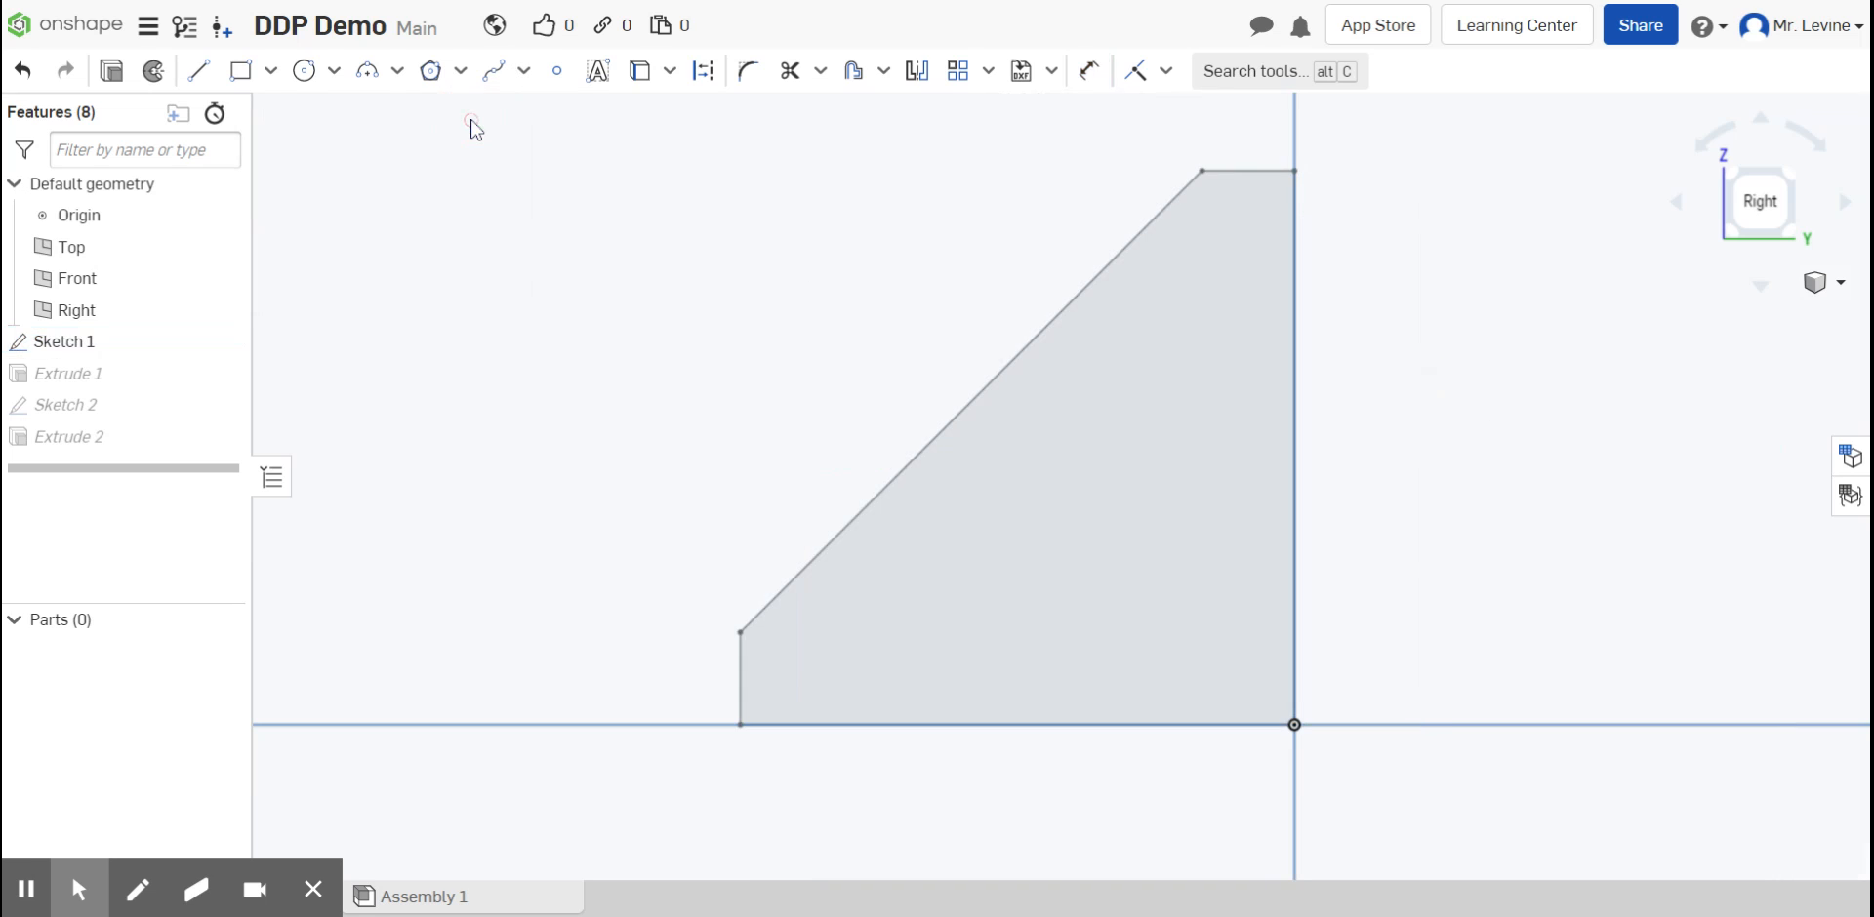
{"action": "left_click", "coordinate": [1742, 191]}
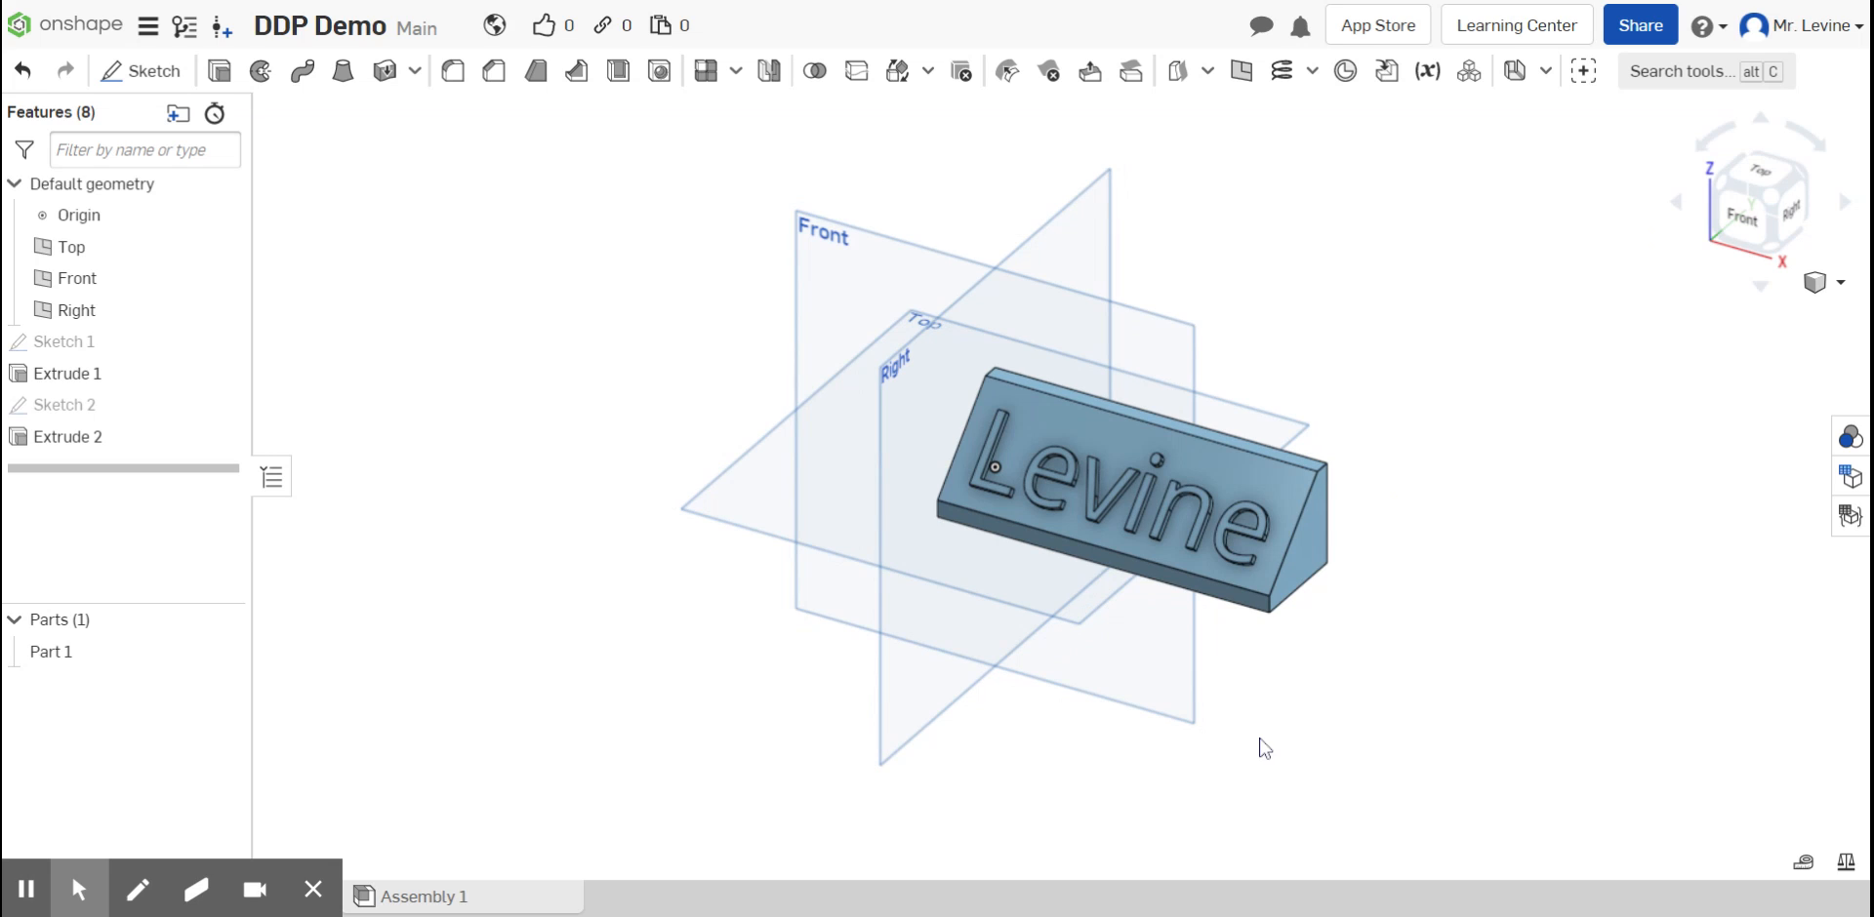
{"action": "left_click", "coordinate": [150, 27]}
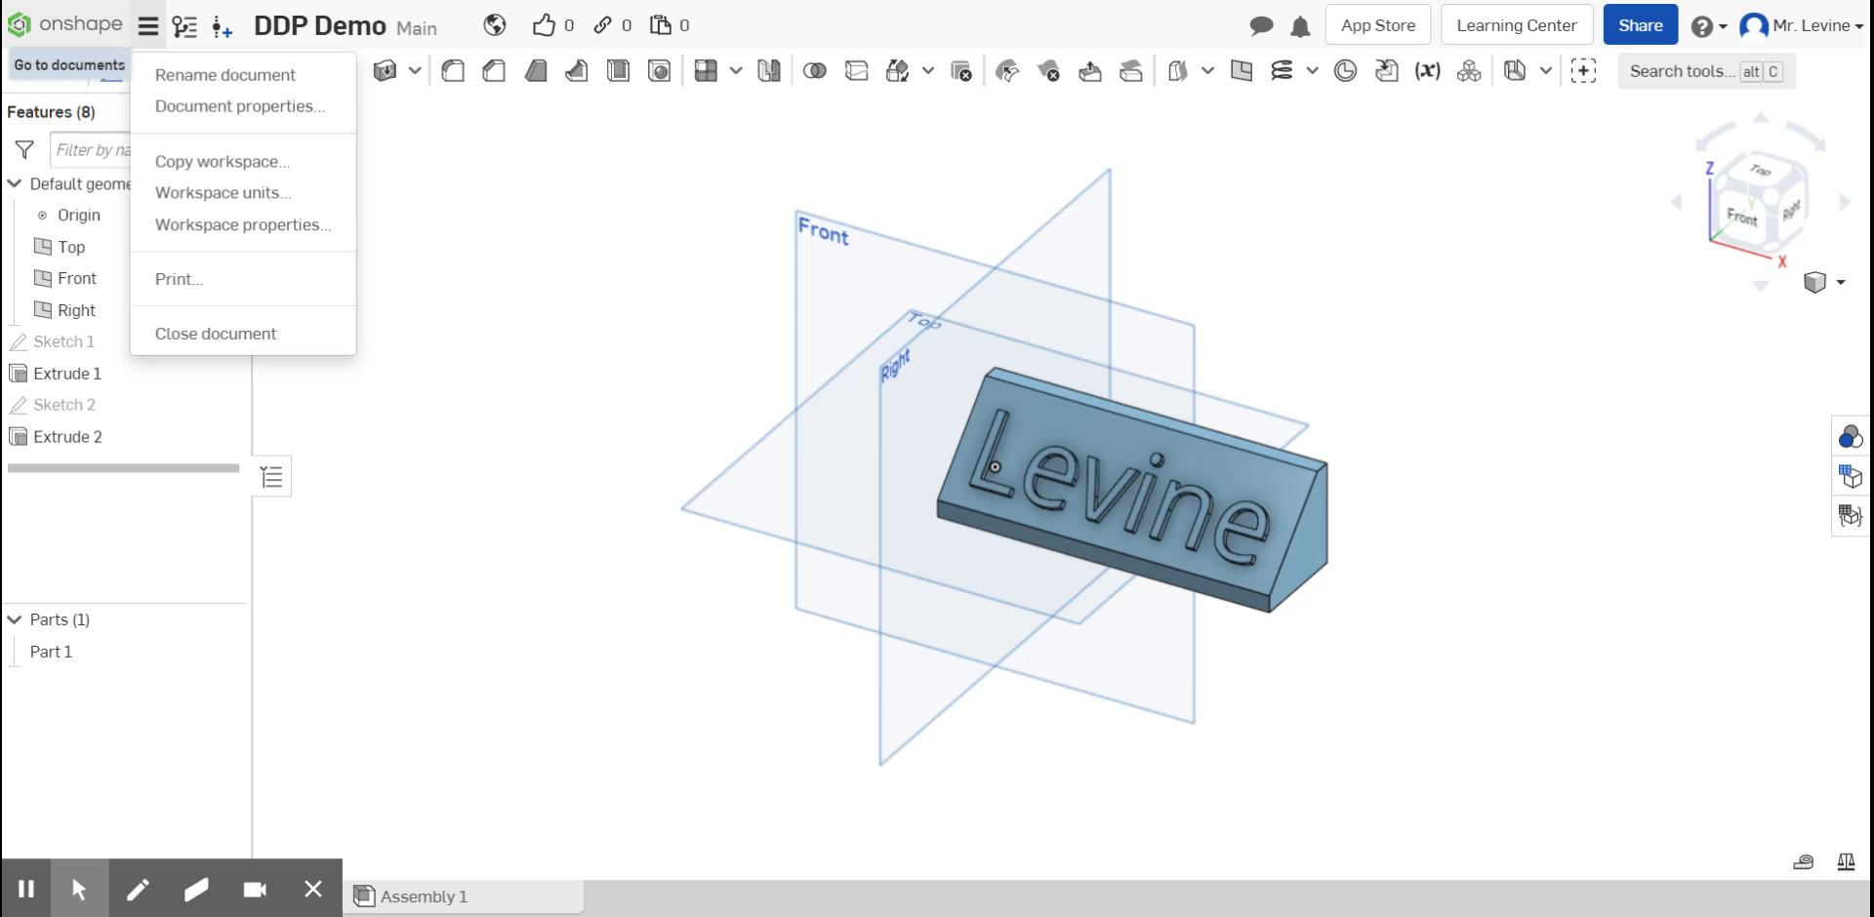
{"action": "left_click", "coordinate": [186, 27]}
{"action": "left_click", "coordinate": [148, 27]}
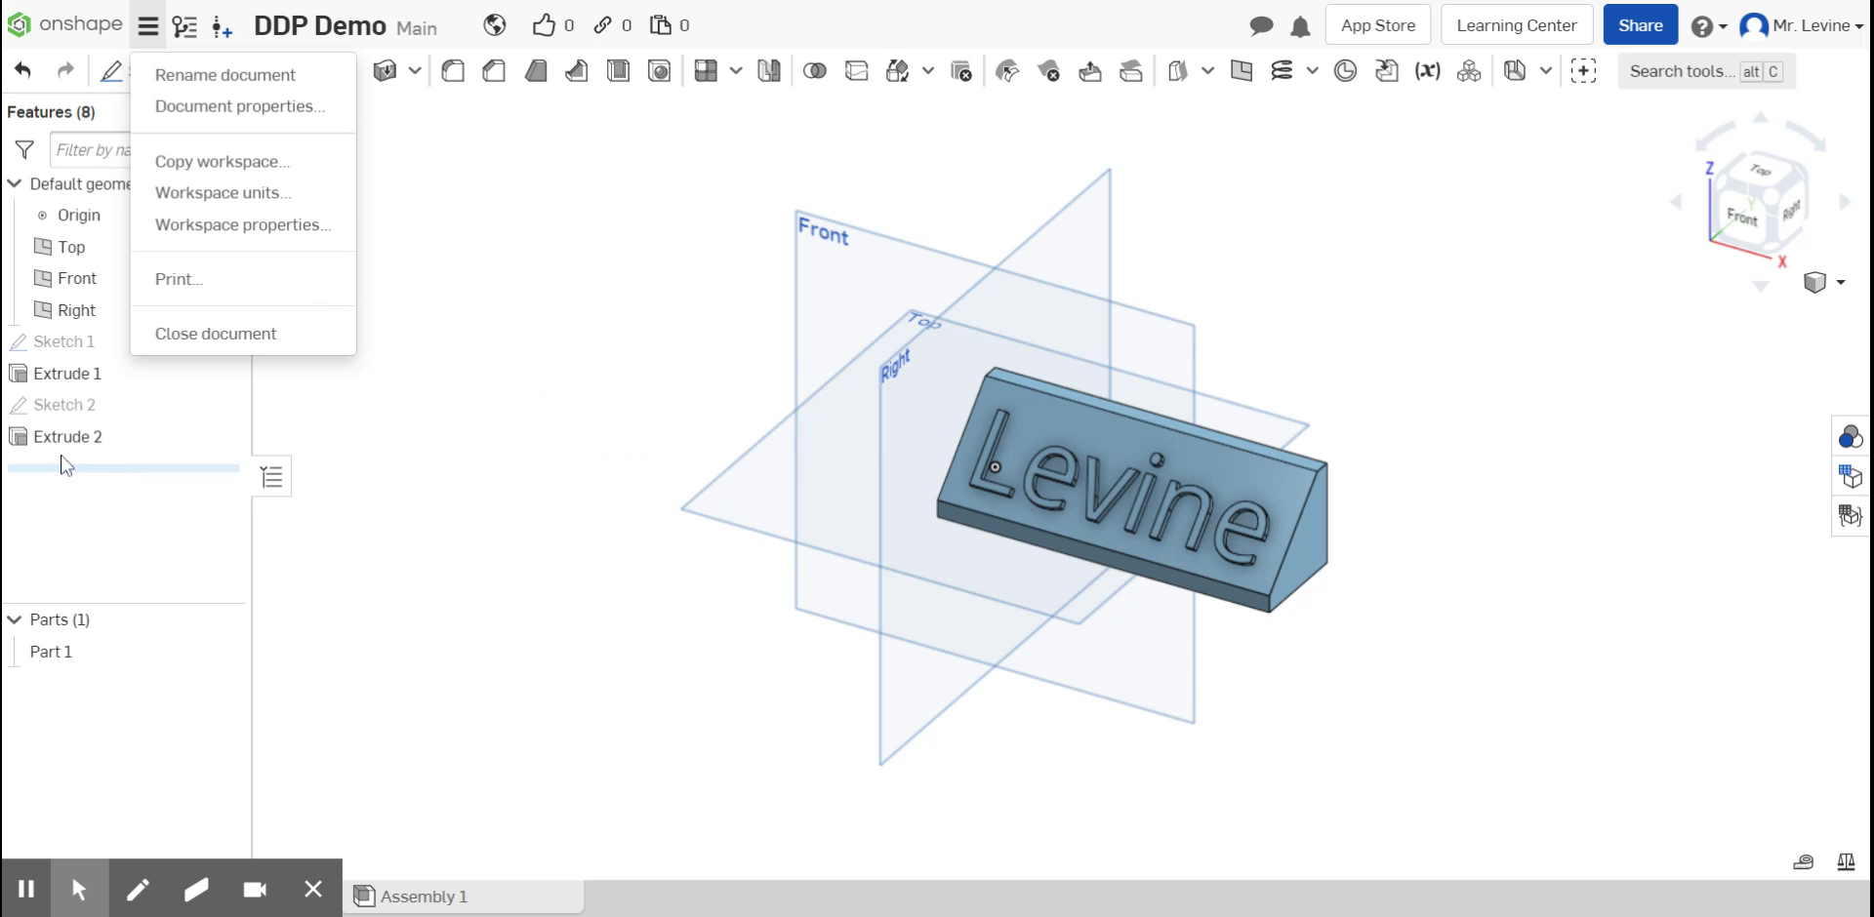
{"action": "key", "text": "ctrl+a"}
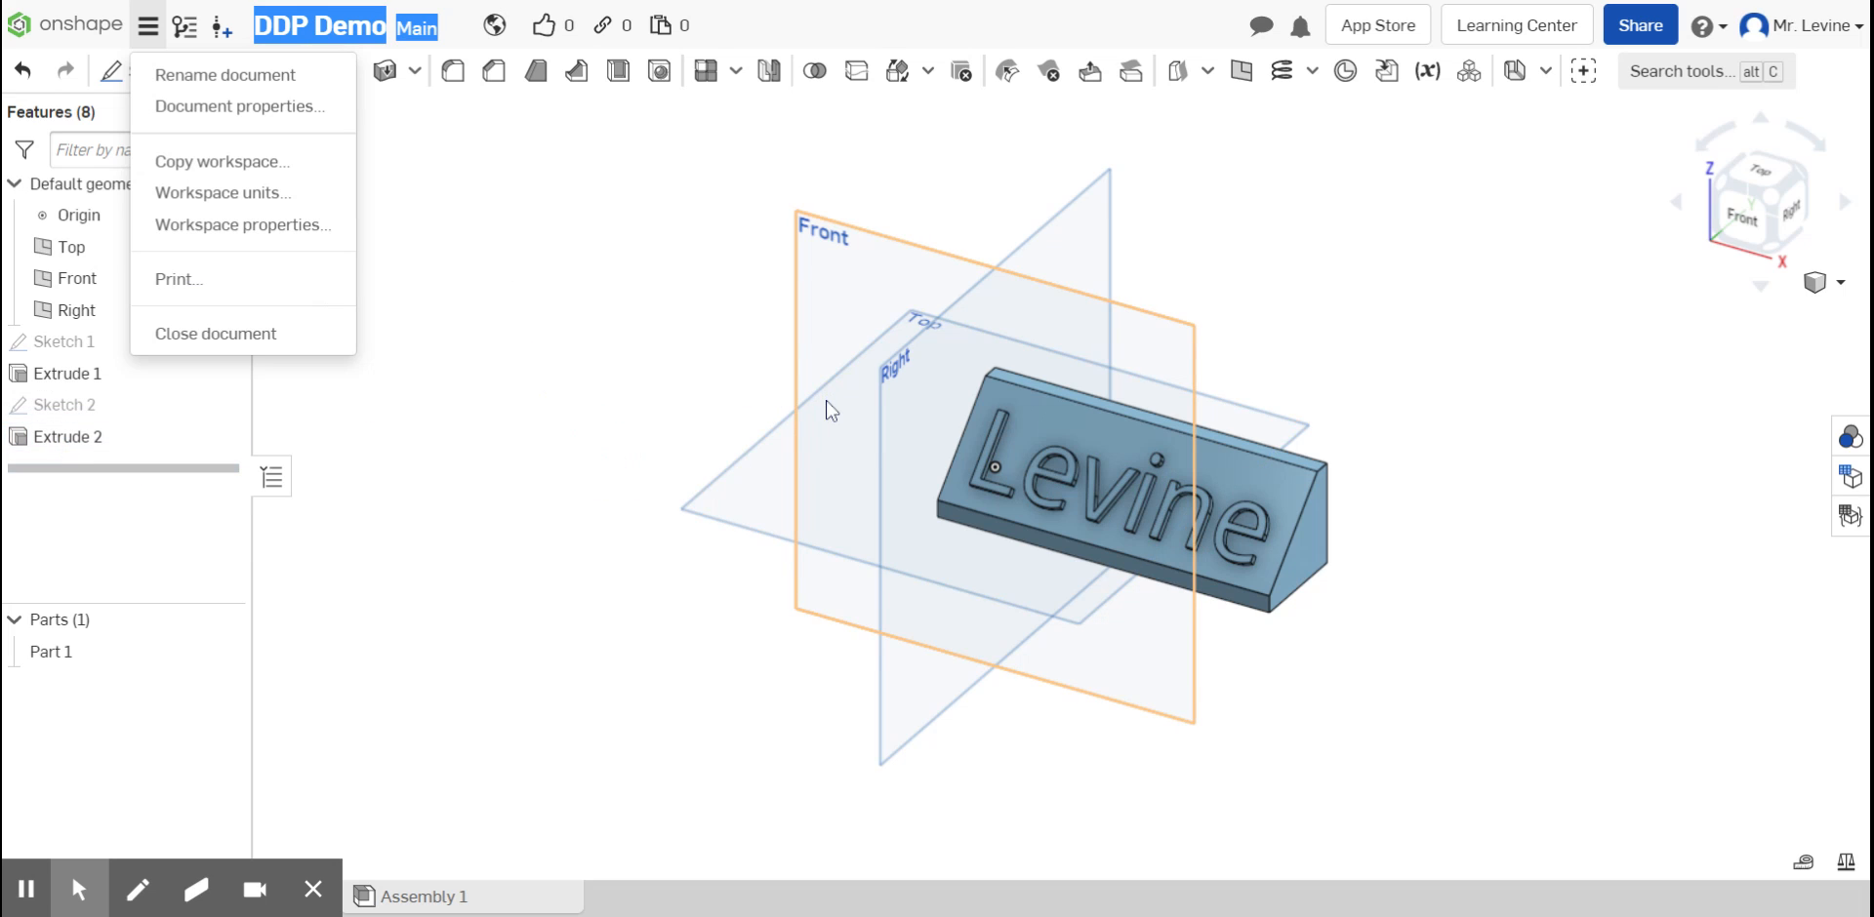
{"action": "left_click", "coordinate": [489, 374]}
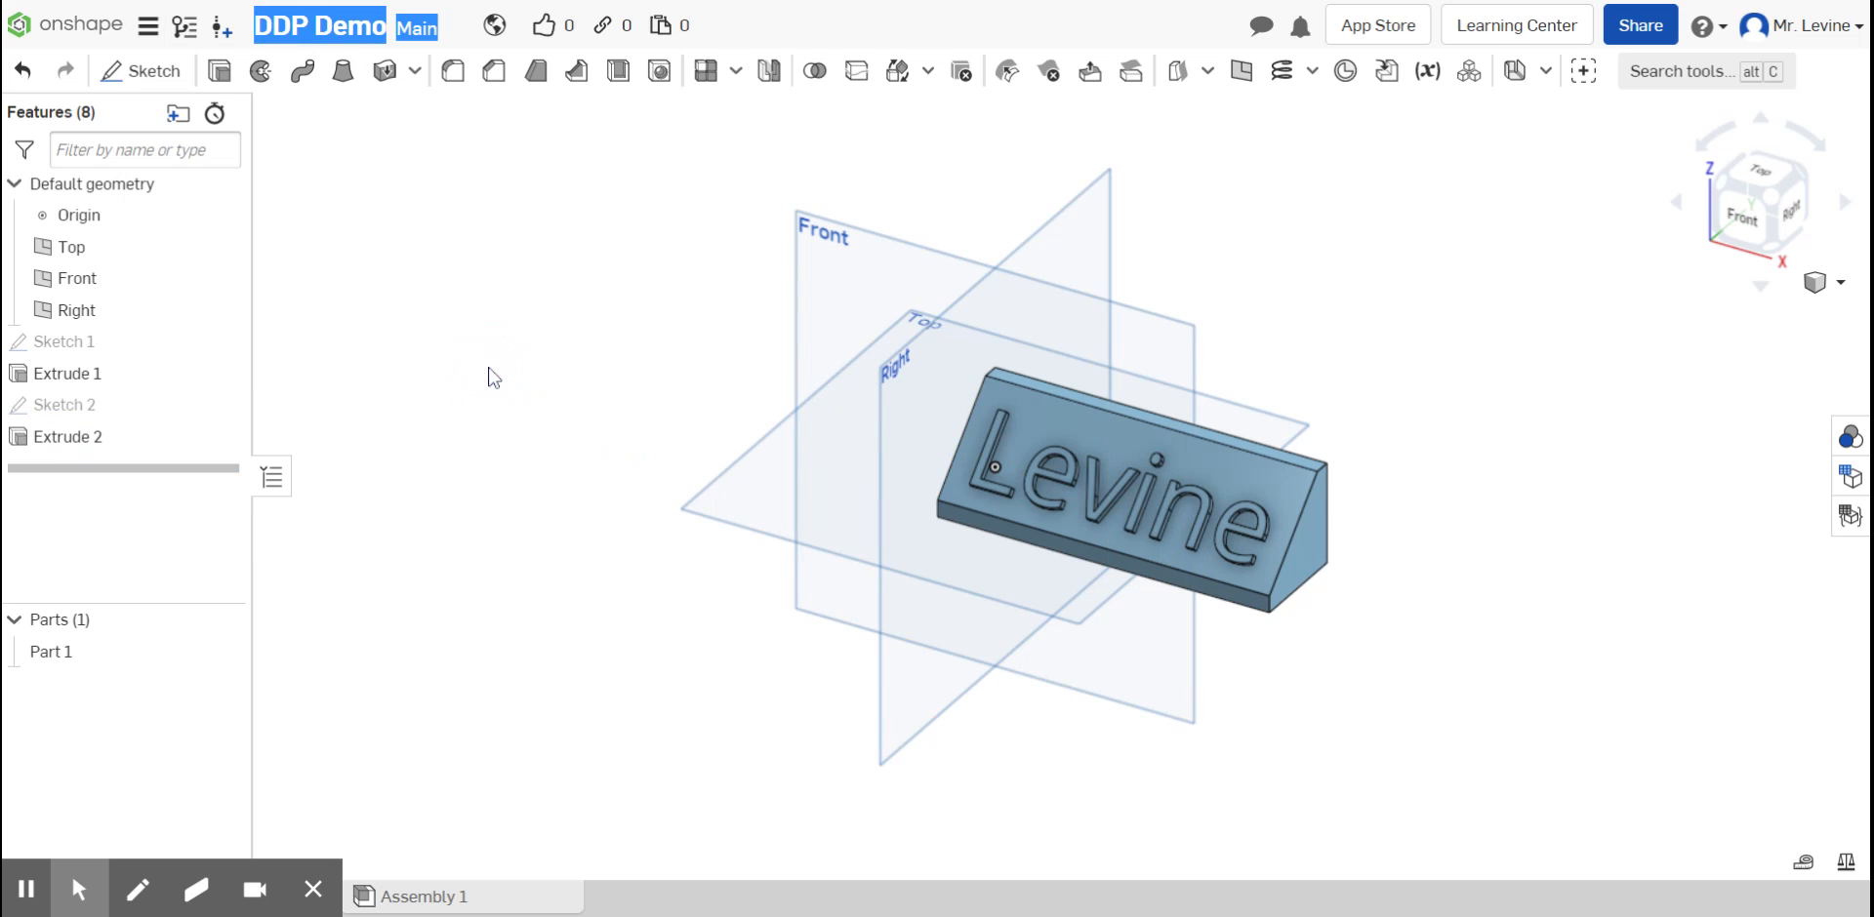
Step: Delete the nameplate's text extrusion, text sketch, body extrusion and profile sketch, leaving only the default geometry
{"action": "right_click", "coordinate": [59, 436]}
{"action": "left_click", "coordinate": [148, 689]}
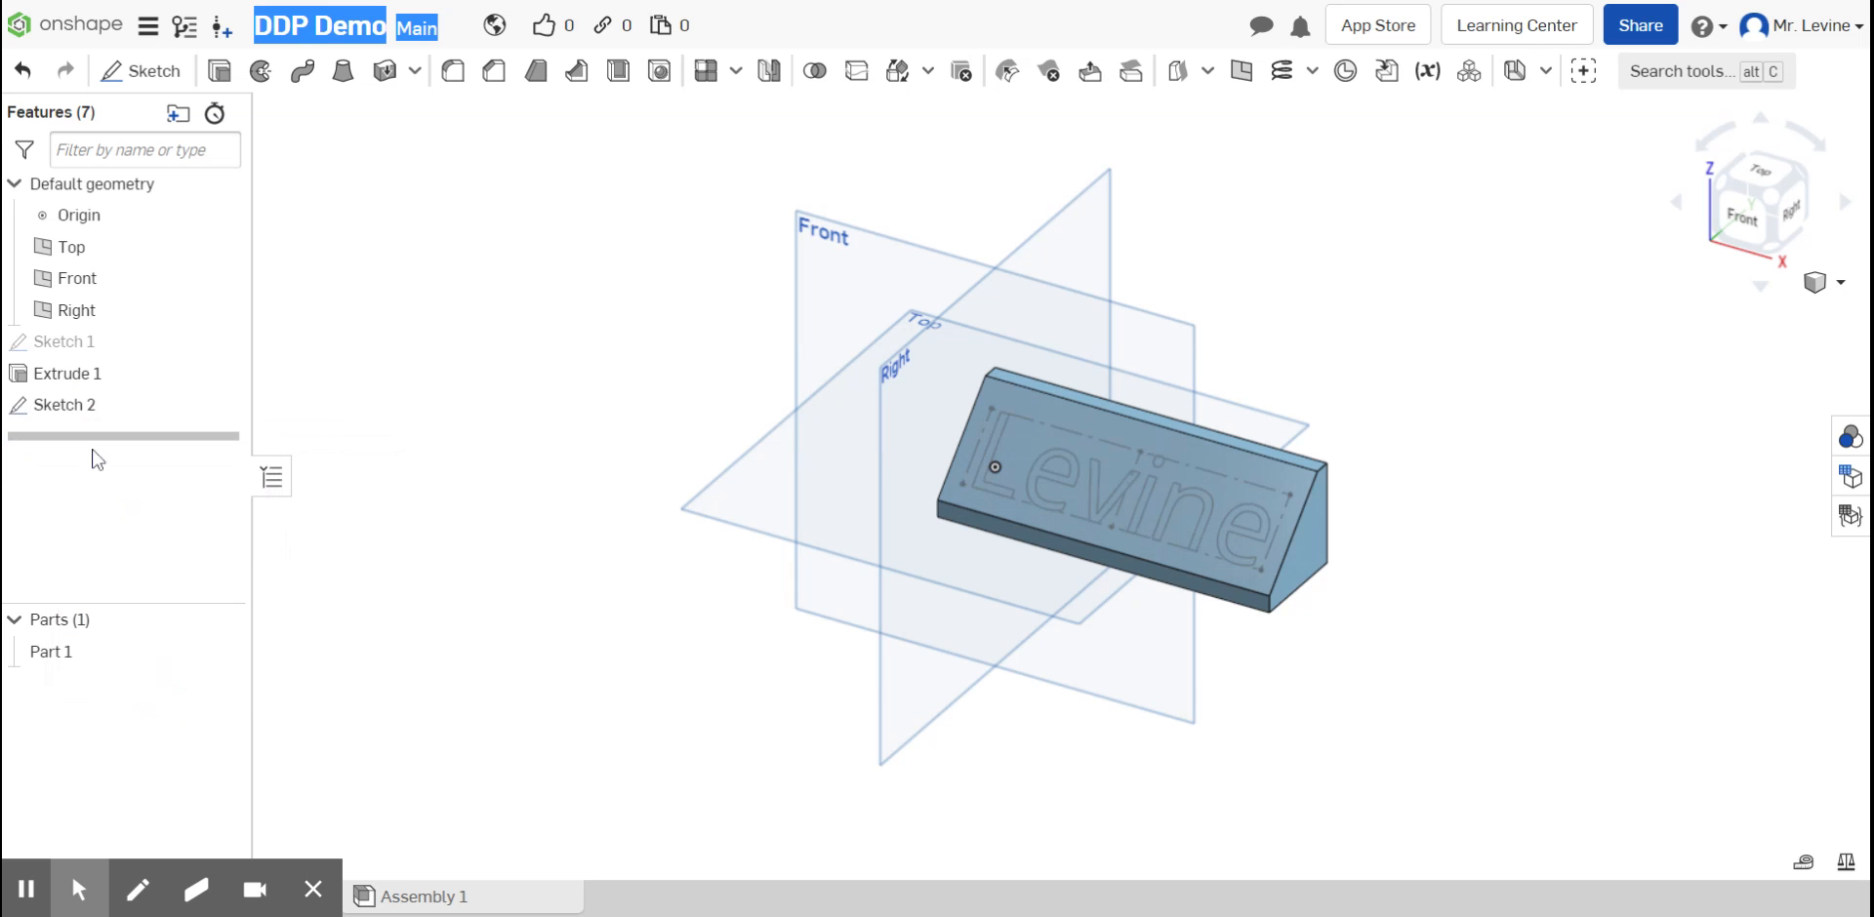
{"action": "right_click", "coordinate": [71, 410]}
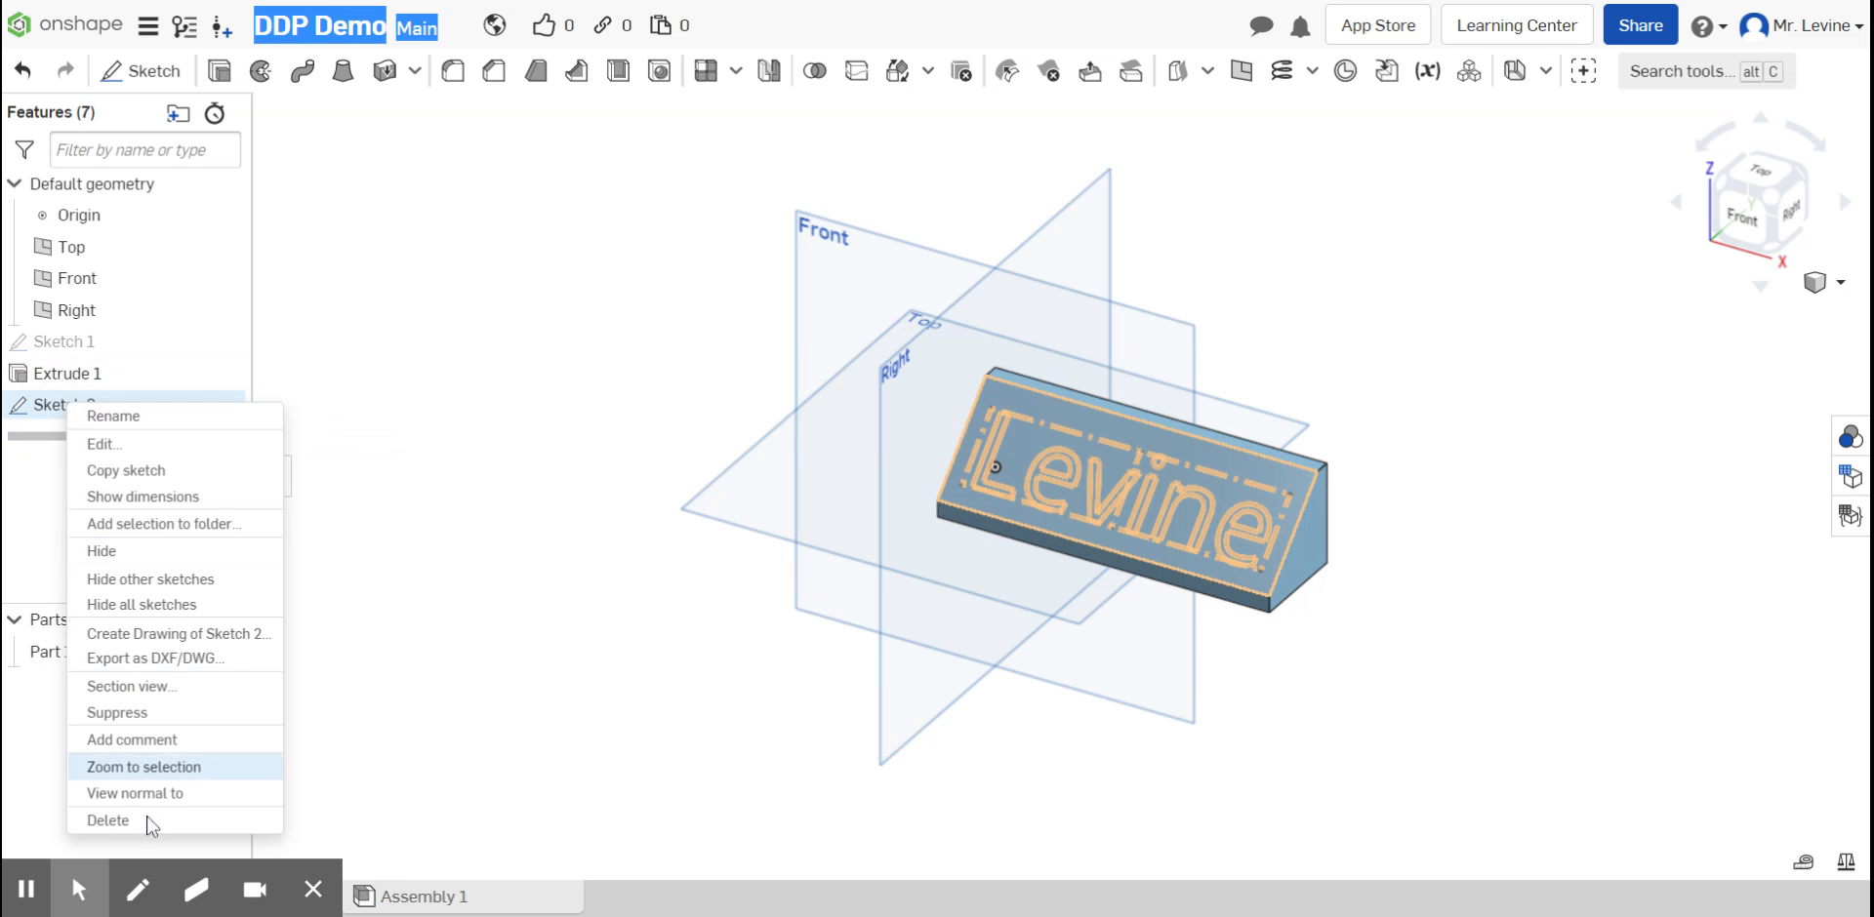
{"action": "left_click", "coordinate": [132, 823]}
{"action": "right_click", "coordinate": [81, 385]}
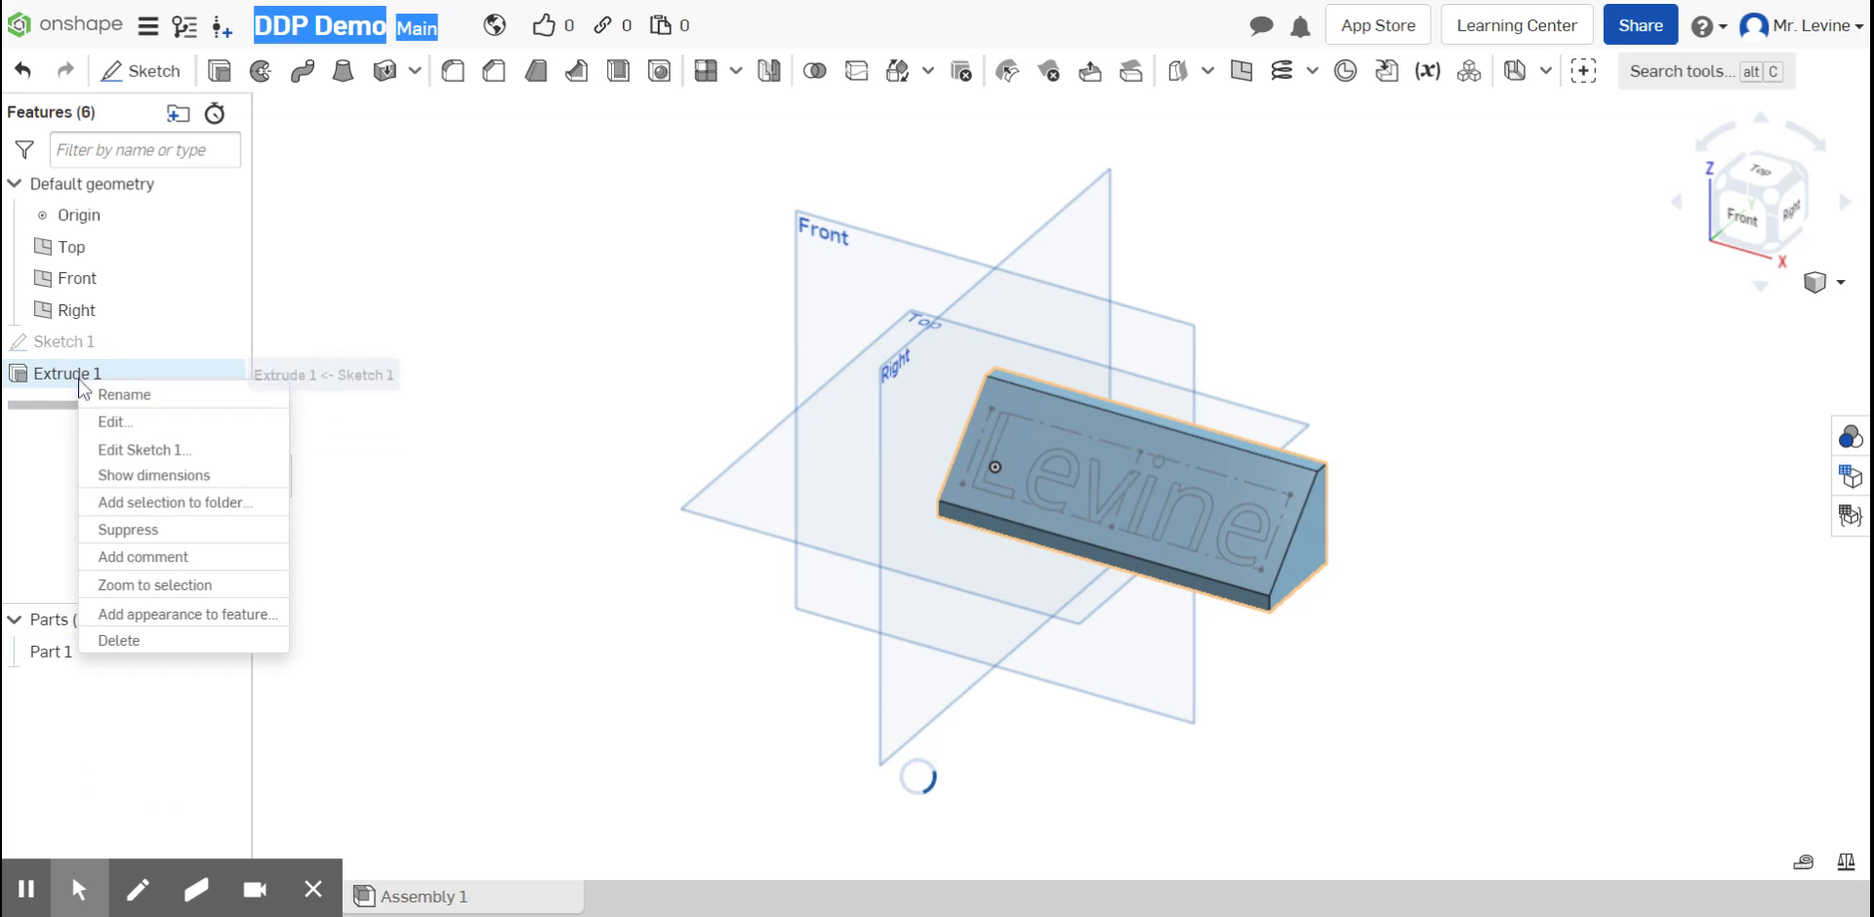
{"action": "left_click", "coordinate": [161, 641]}
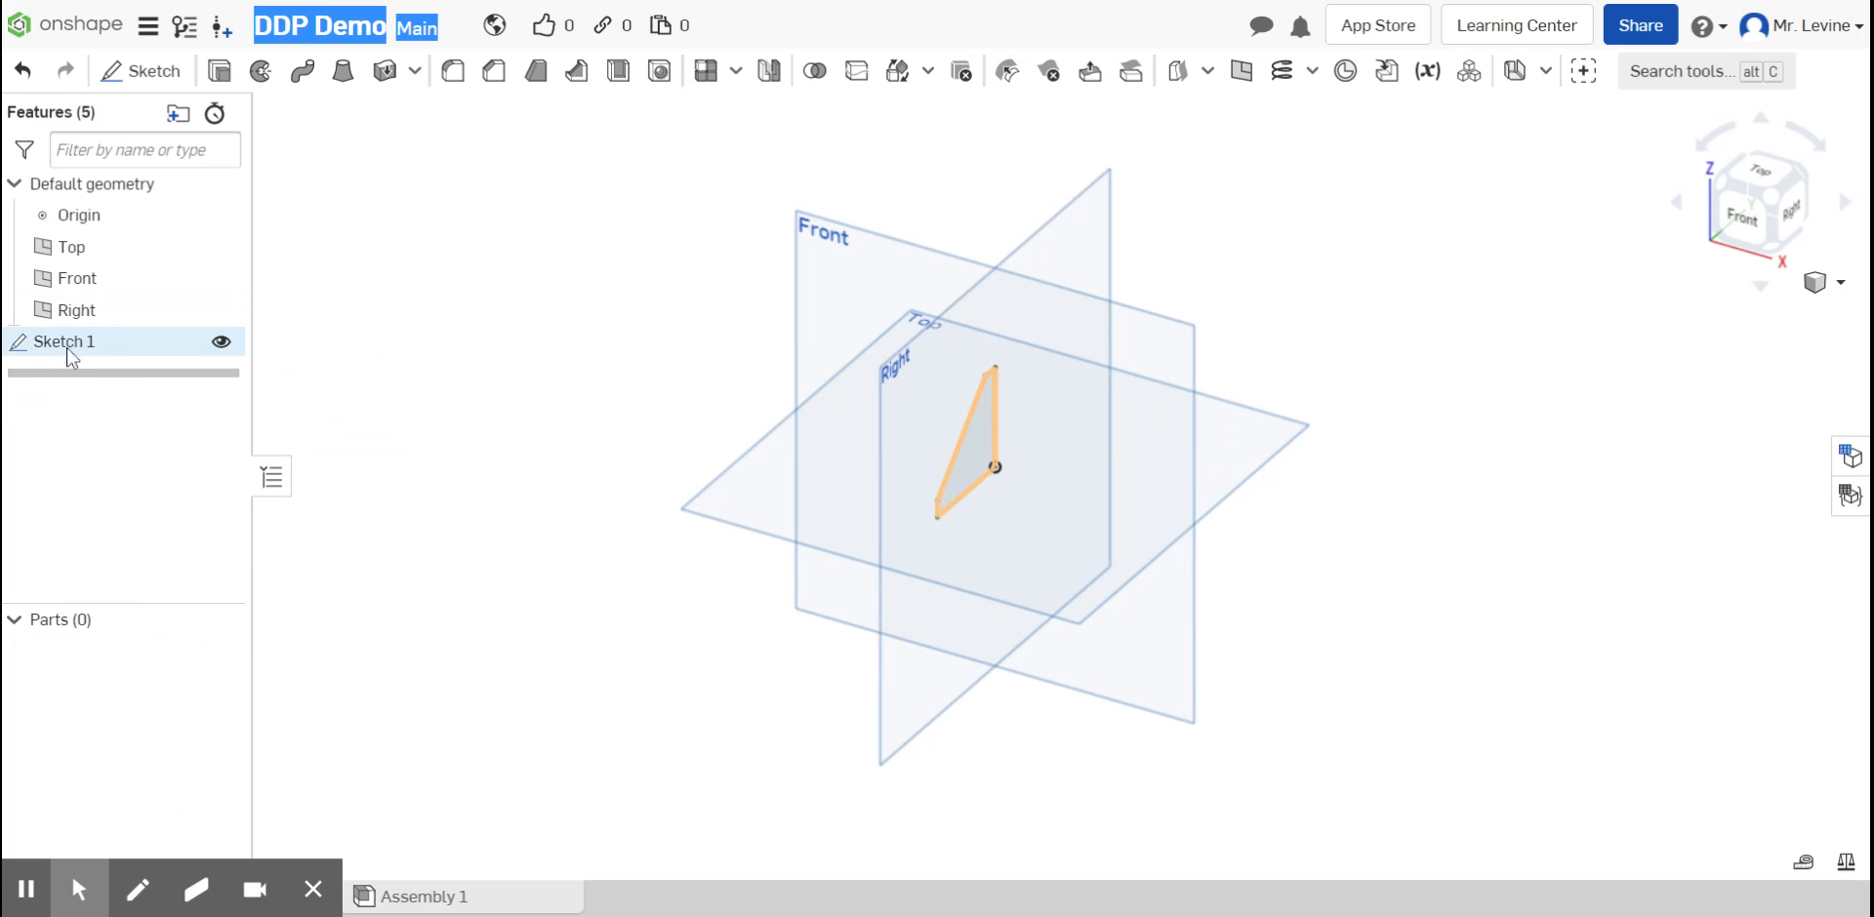
{"action": "right_click", "coordinate": [68, 344]}
{"action": "left_click", "coordinate": [151, 716]}
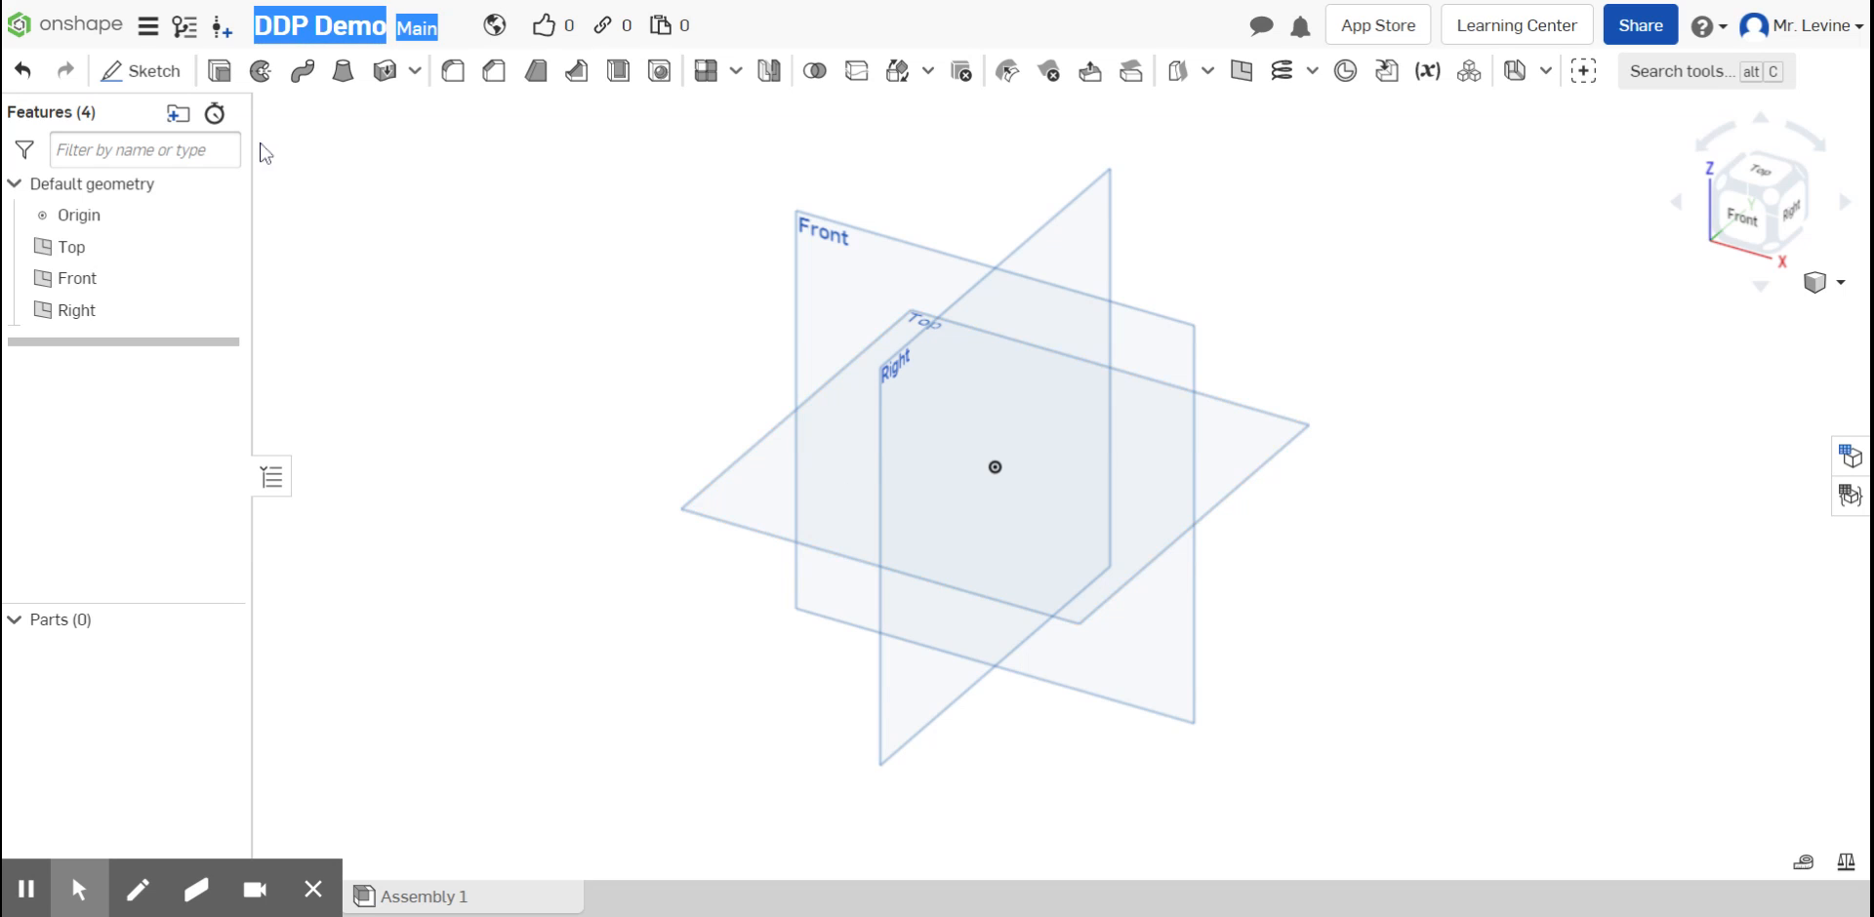
Step: Start a new sketch on the Right plane and view it straight on
{"action": "left_click", "coordinate": [141, 76]}
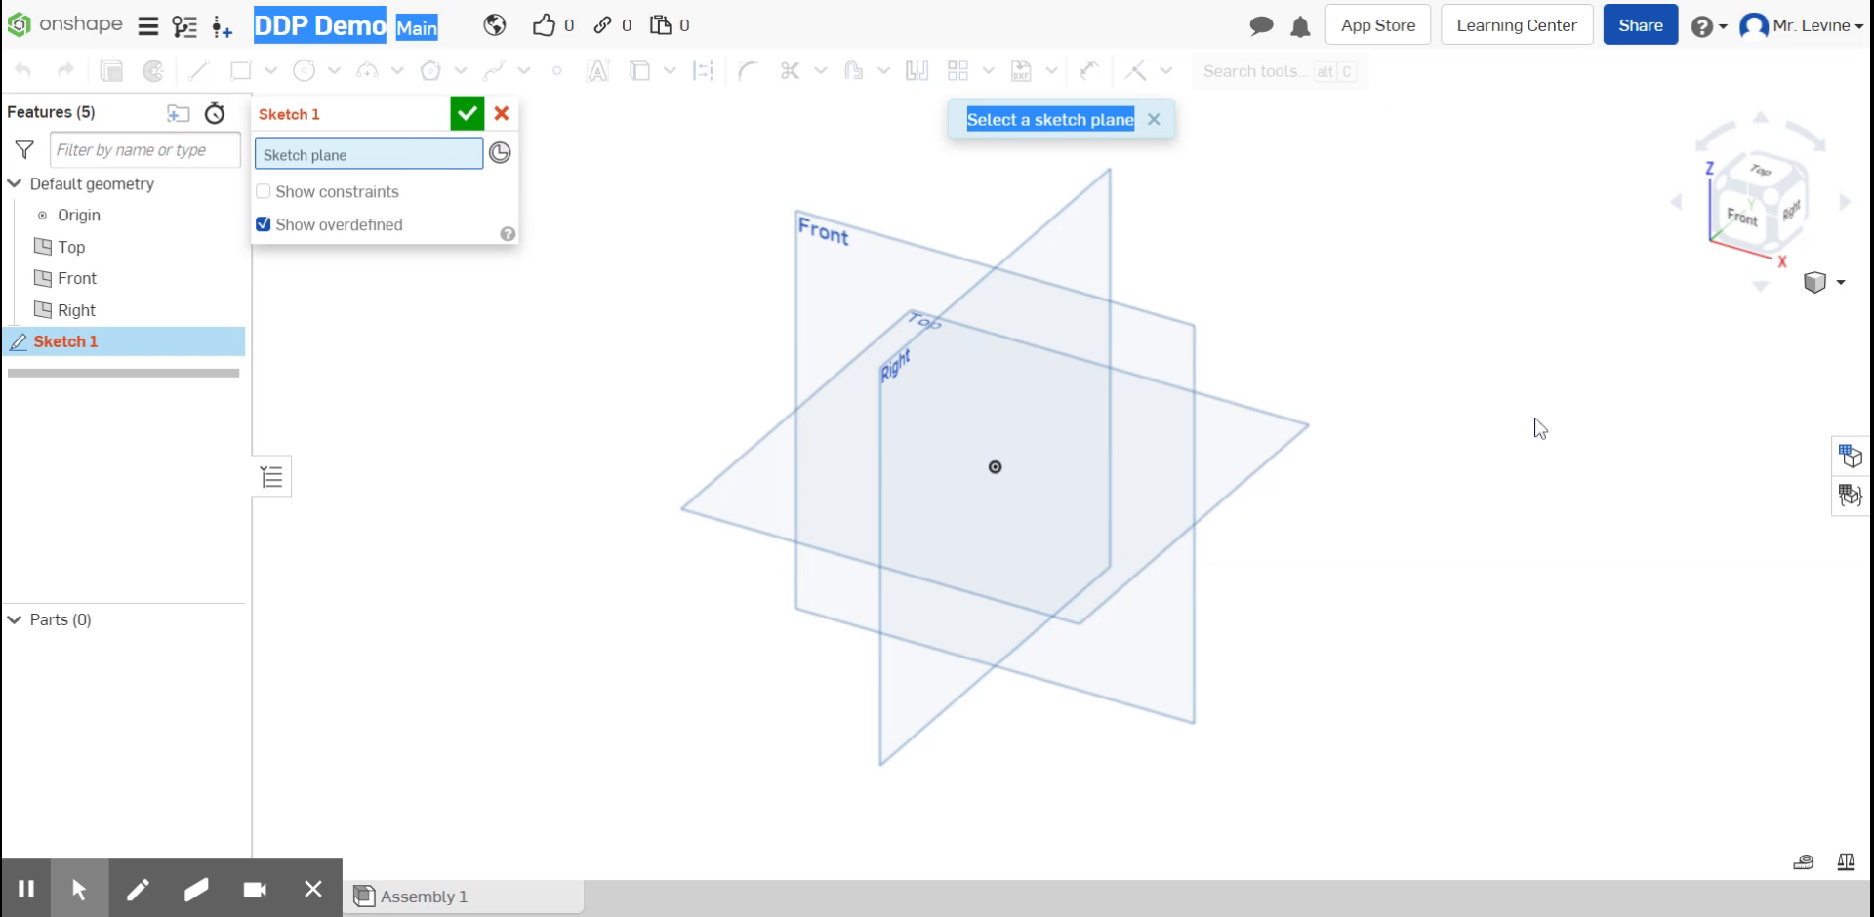
{"action": "left_click", "coordinate": [888, 421]}
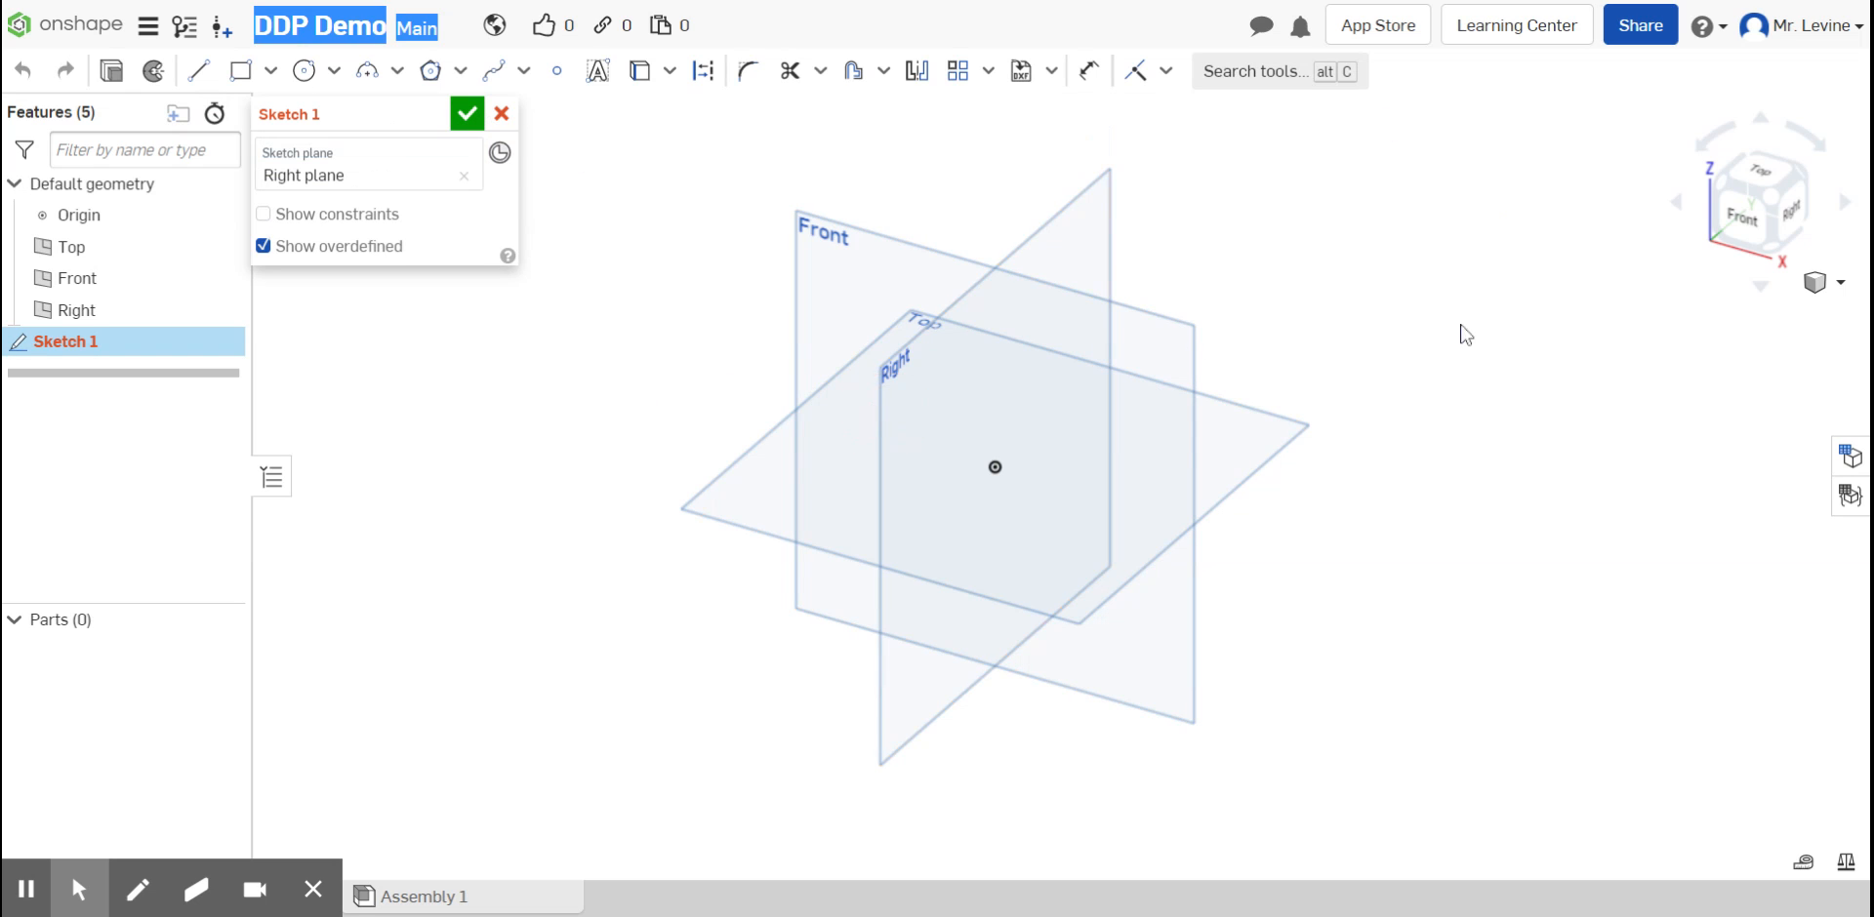
{"action": "left_click", "coordinate": [1794, 217]}
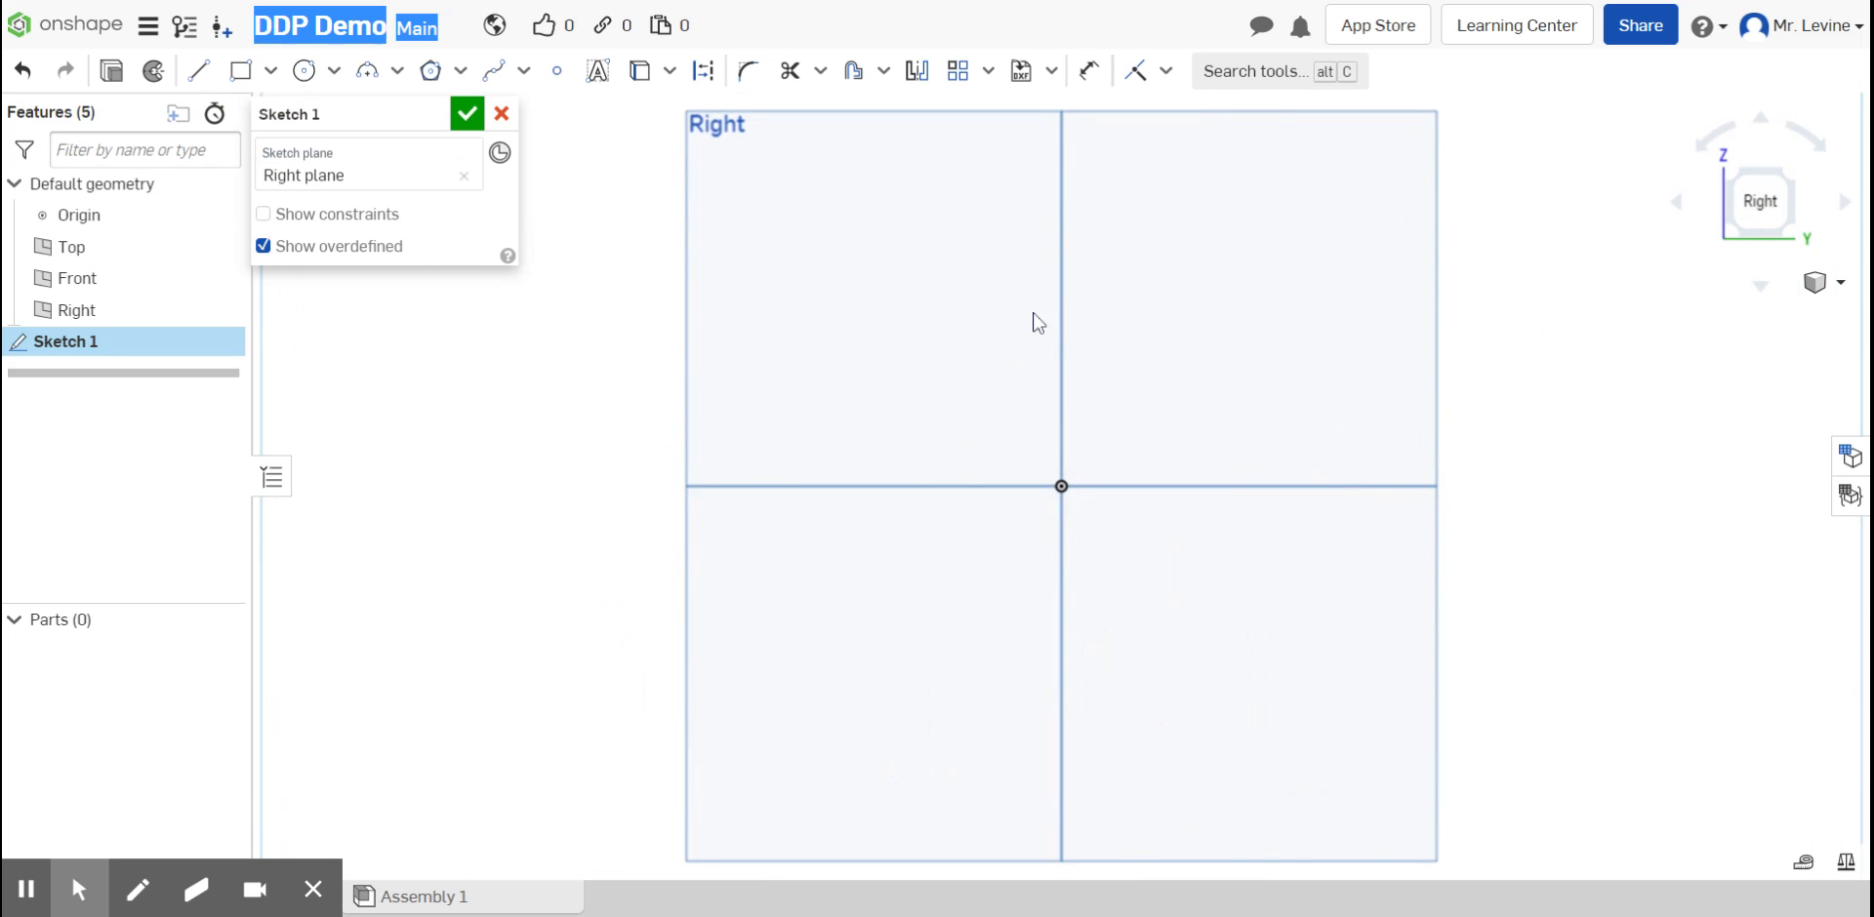
{"action": "scroll", "coordinate": [1037, 323], "scroll_direction": "down", "scroll_amount": 5}
{"action": "scroll", "coordinate": [1037, 323], "scroll_direction": "up", "scroll_amount": 5}
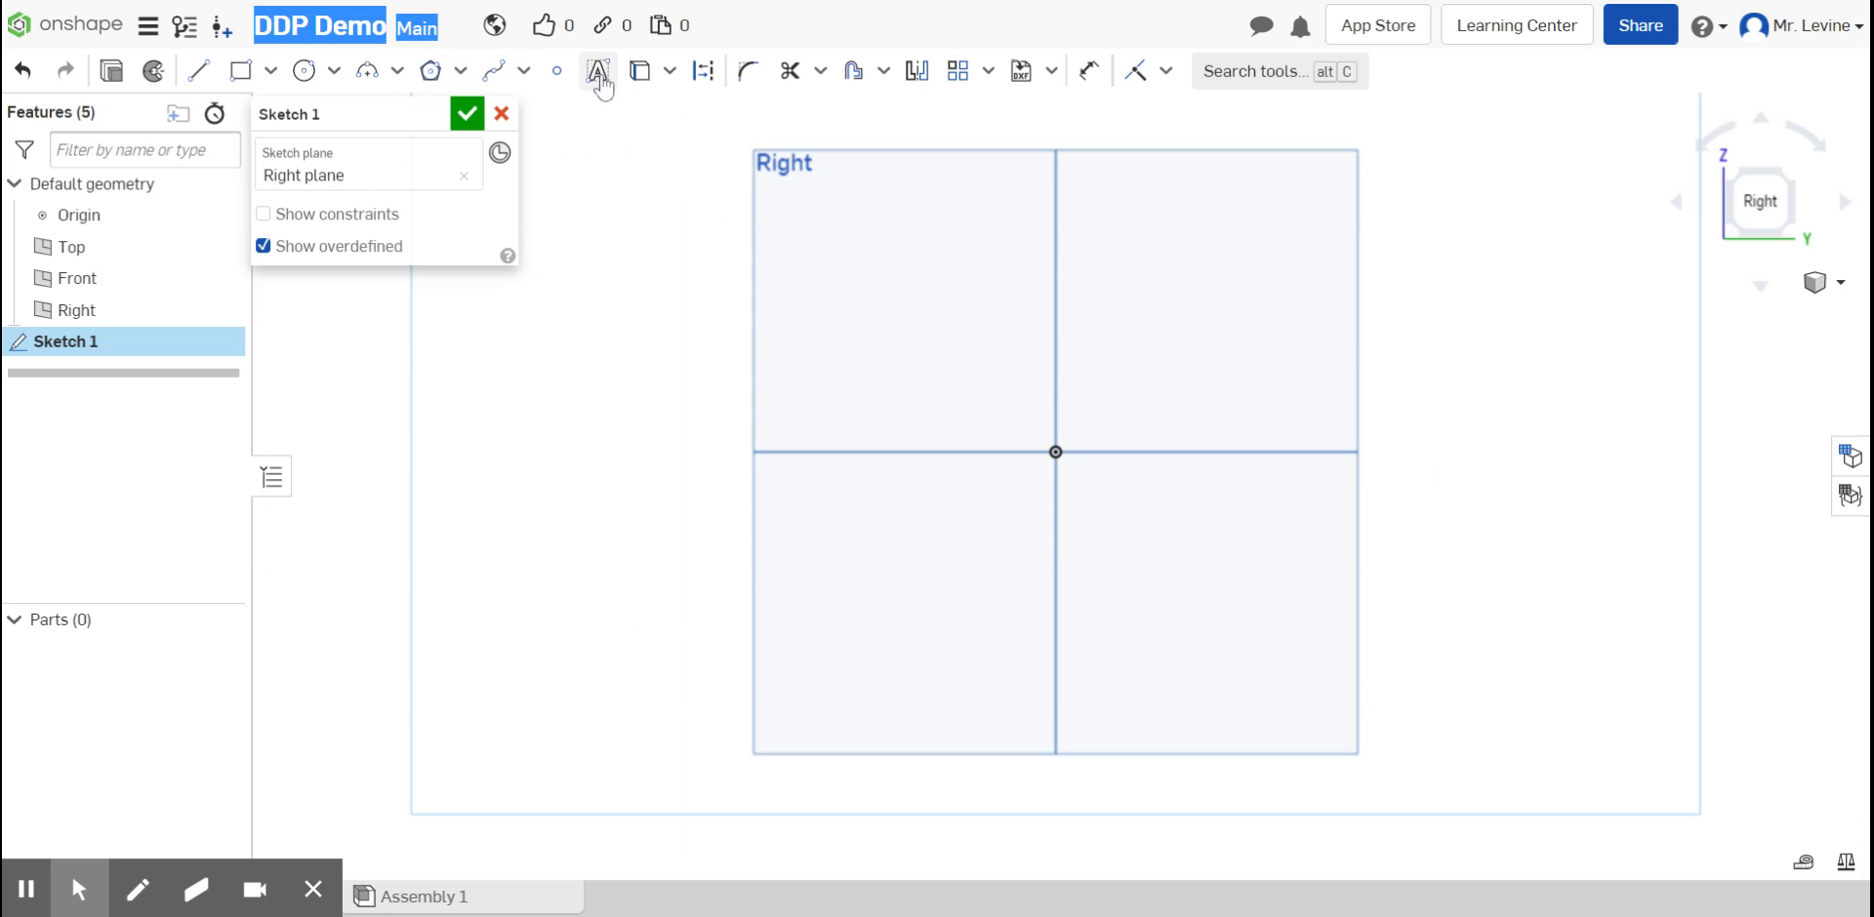
Step: Draw a closed five-sided wedge profile at the origin, about 1.67 in high and 1.87 in wide, with a 0.51 in front edge and 0.58 in top edge, and finish the sketch
{"action": "left_click", "coordinate": [198, 70]}
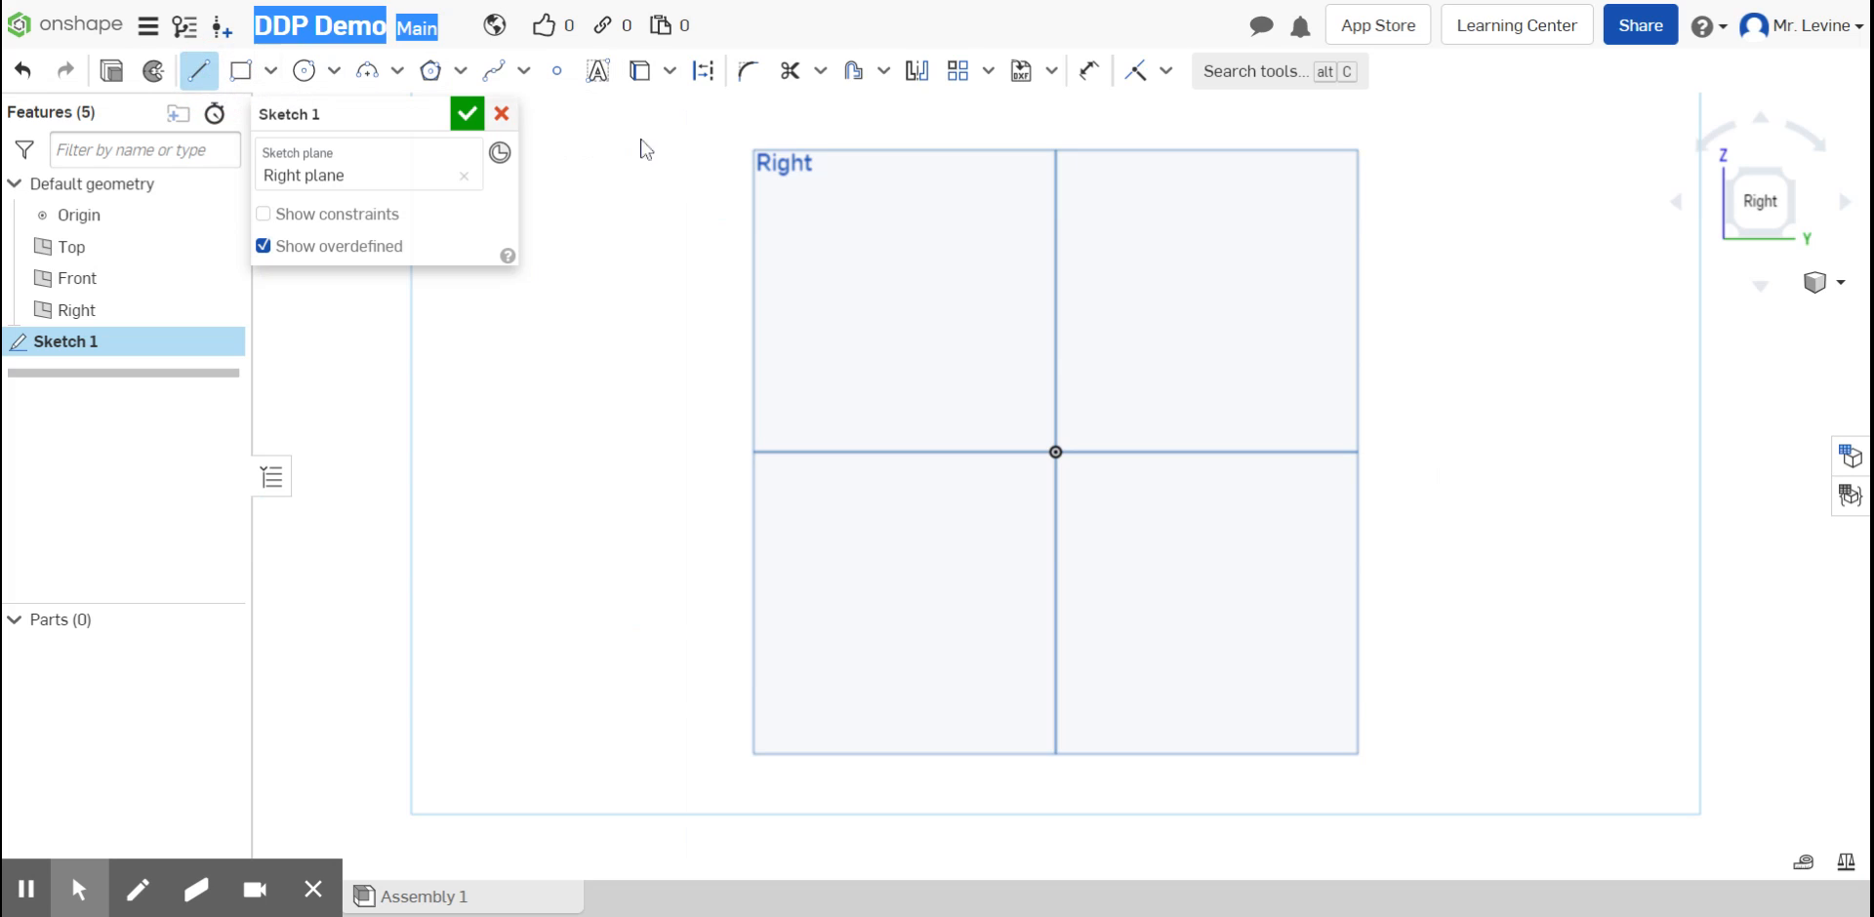
{"action": "left_click", "coordinate": [1054, 284]}
{"action": "left_click", "coordinate": [1054, 452]}
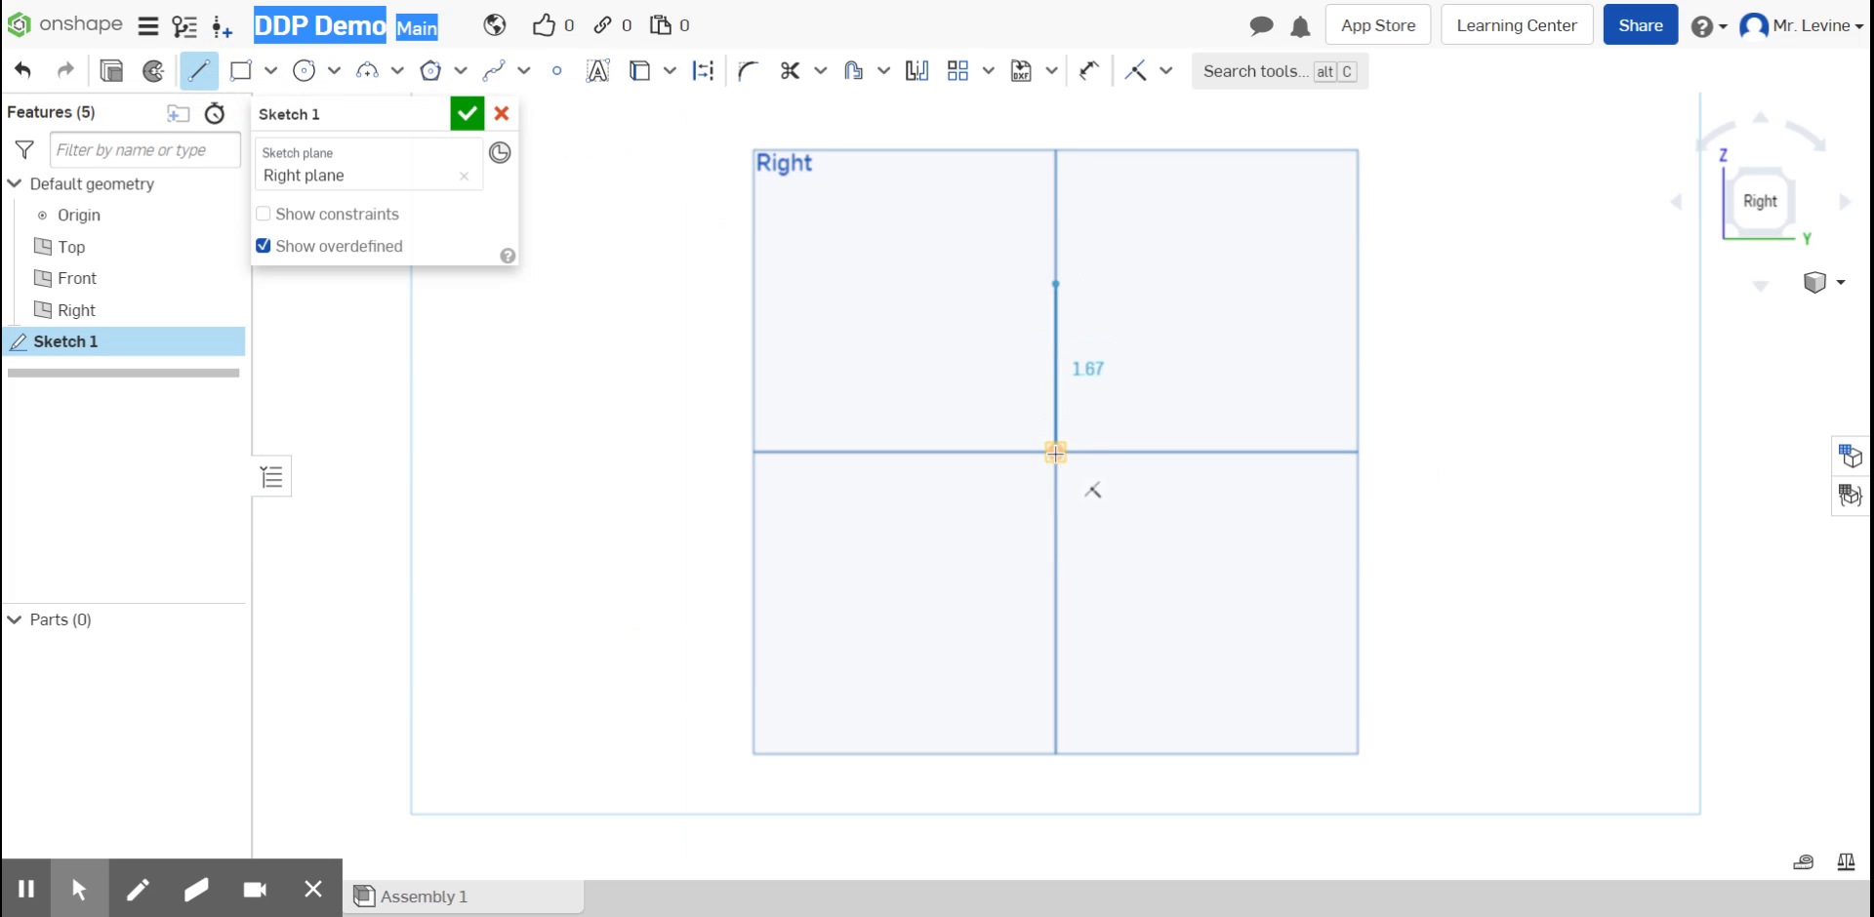
{"action": "left_click", "coordinate": [868, 452]}
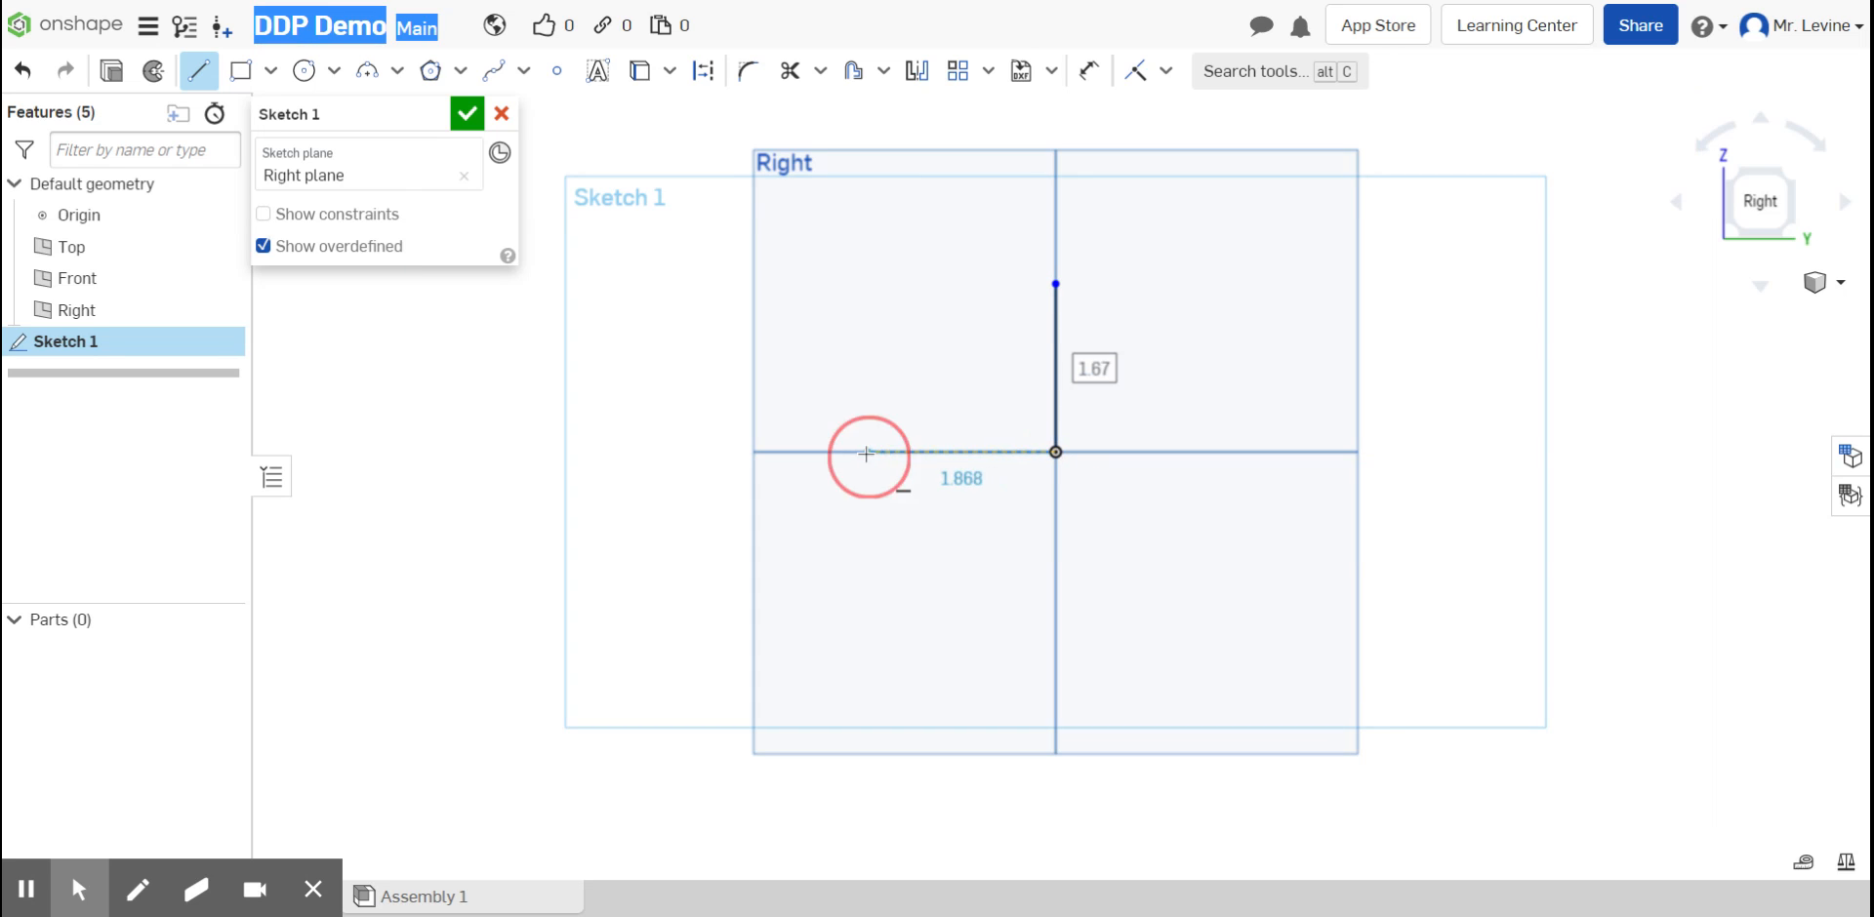
{"action": "left_click", "coordinate": [868, 400]}
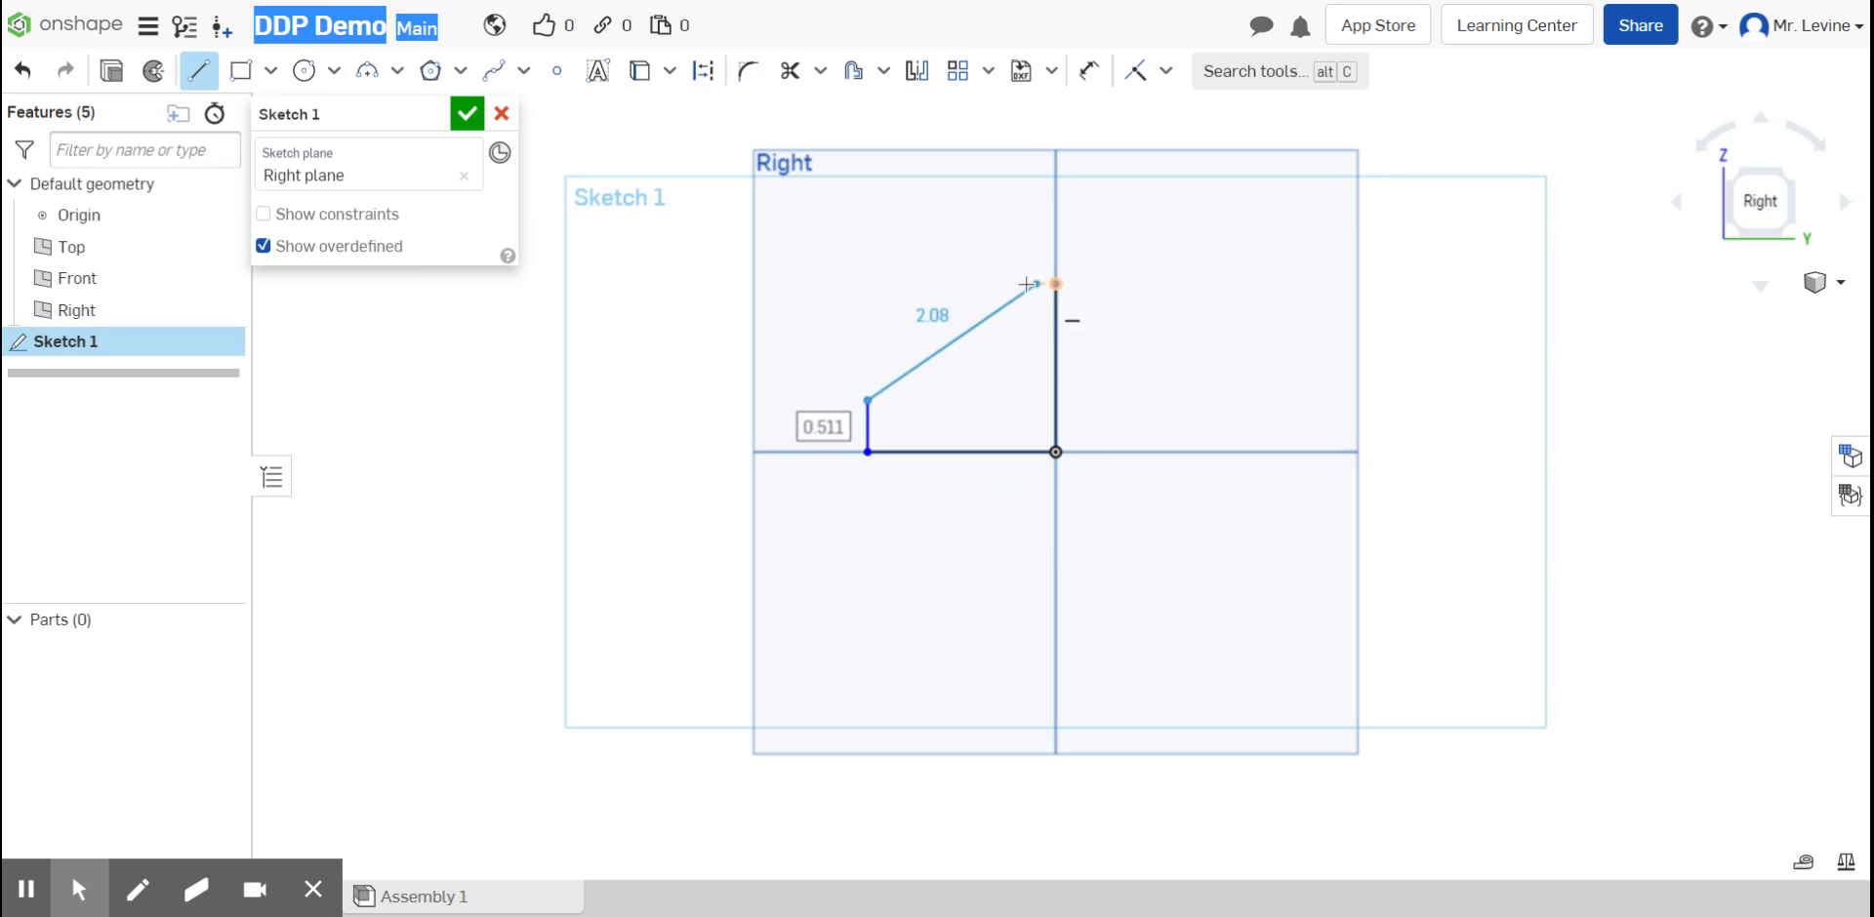
{"action": "left_click", "coordinate": [996, 284]}
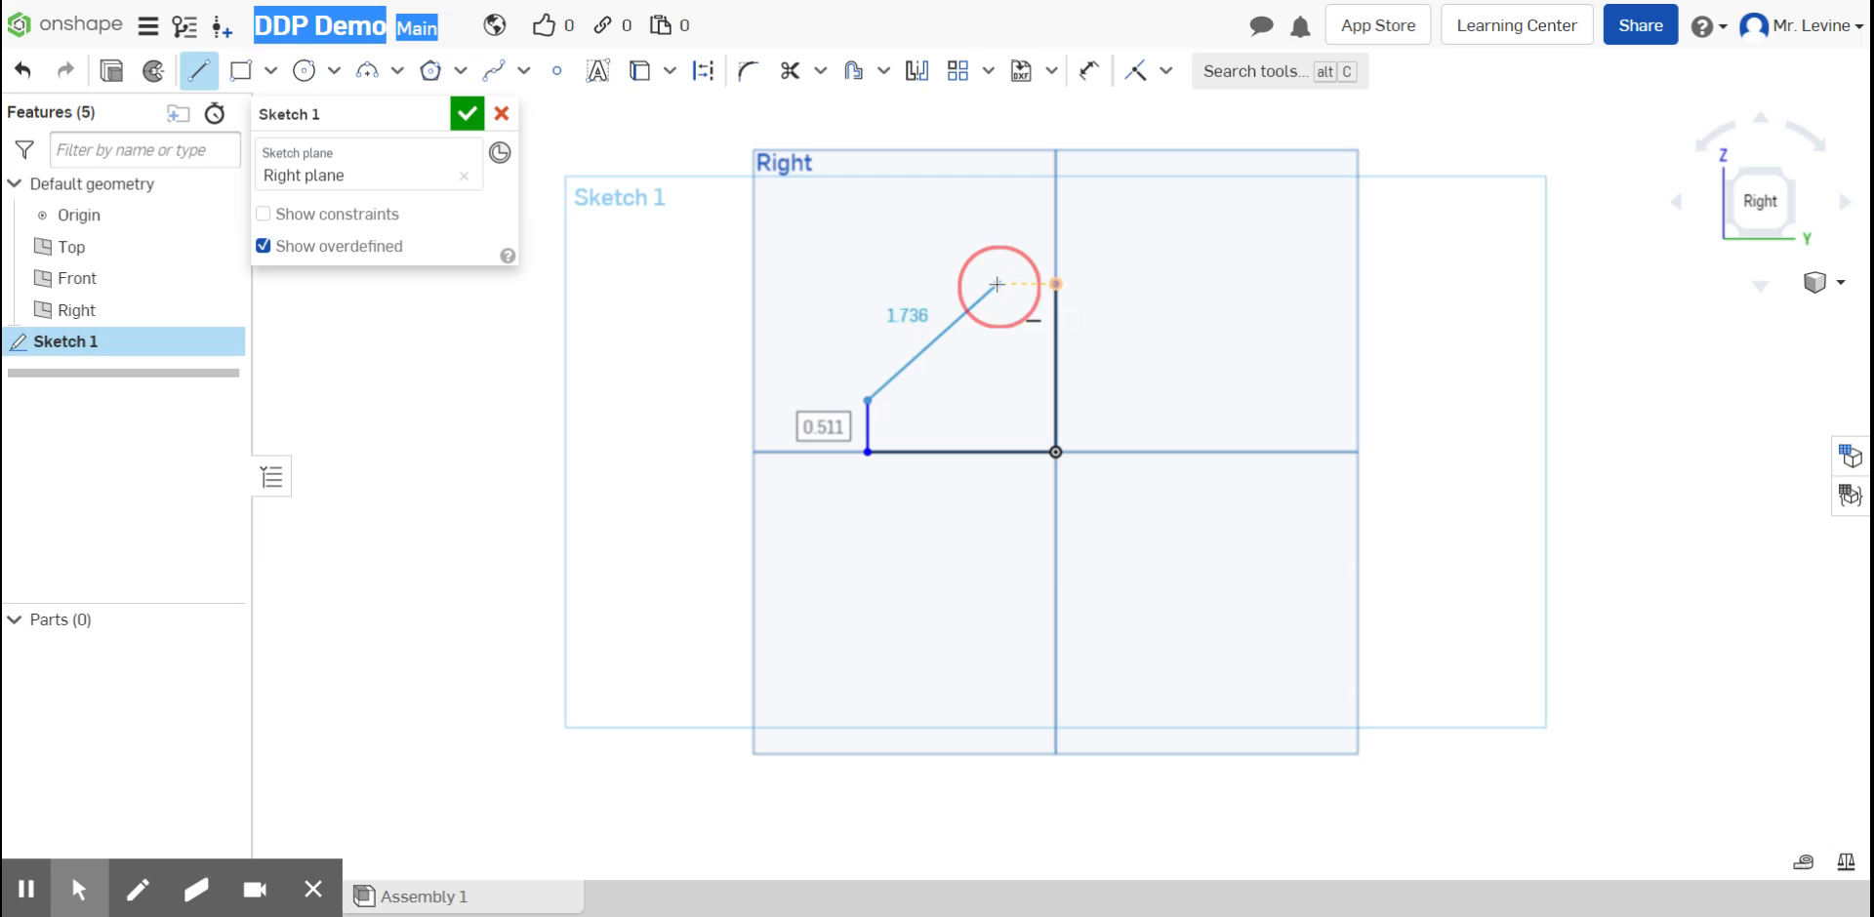
{"action": "left_click", "coordinate": [1056, 284]}
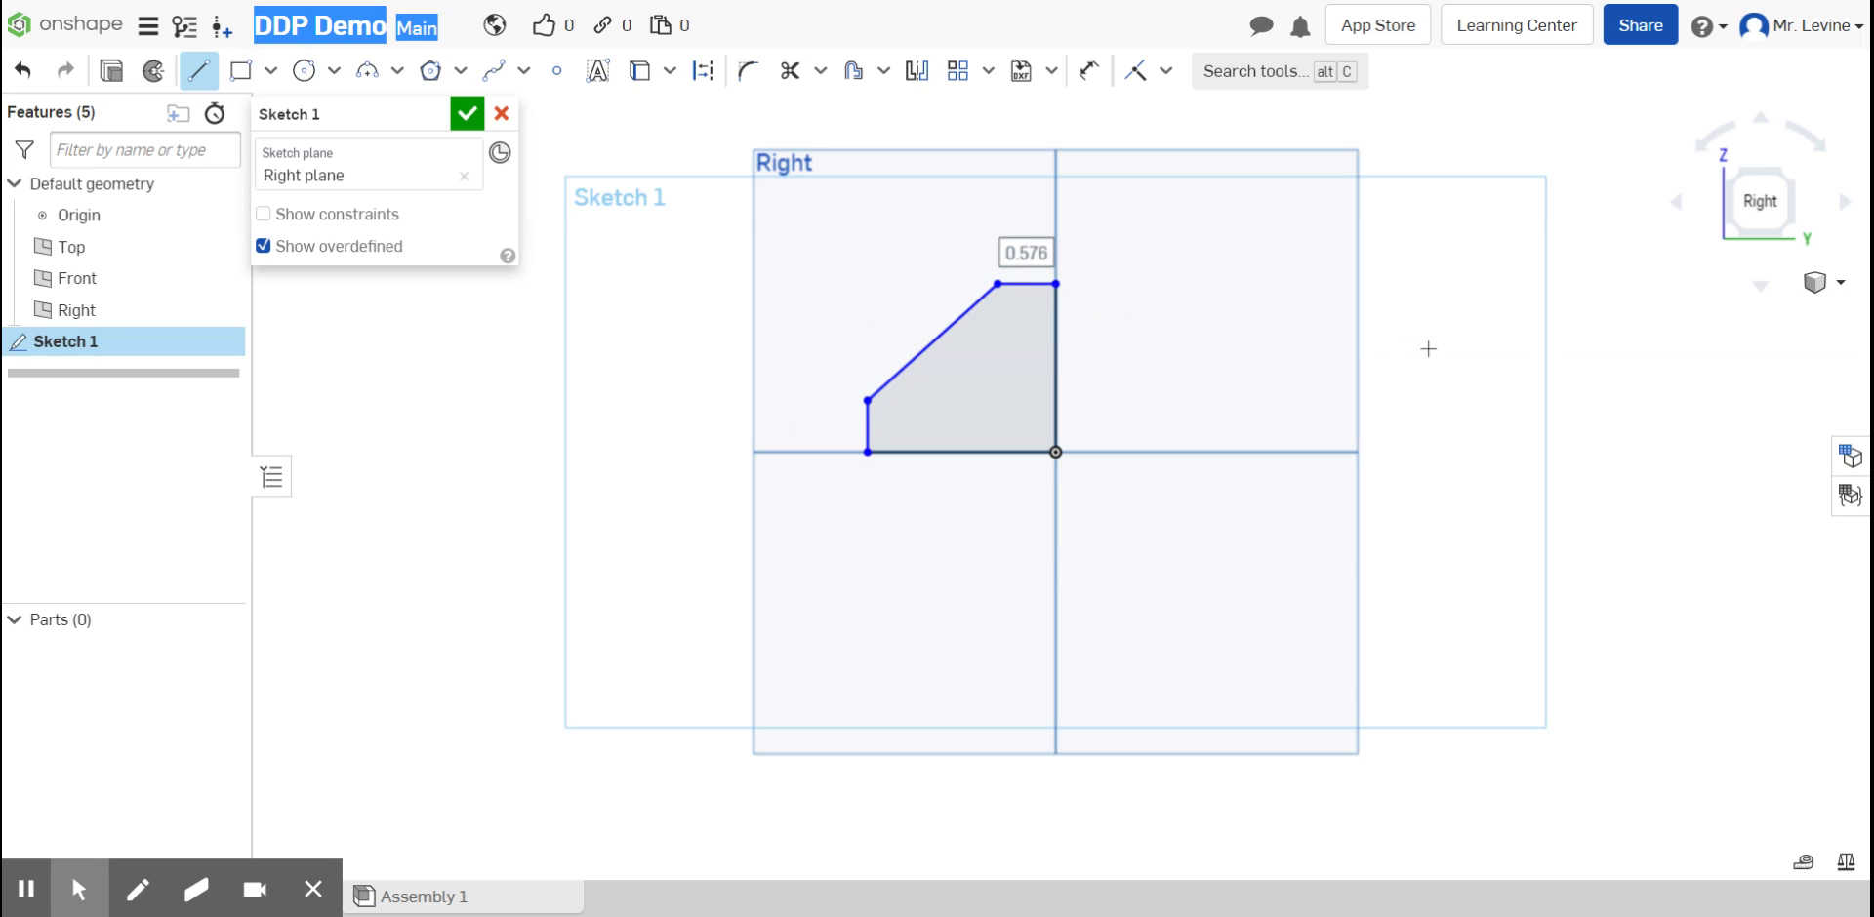
{"action": "left_click", "coordinate": [467, 114]}
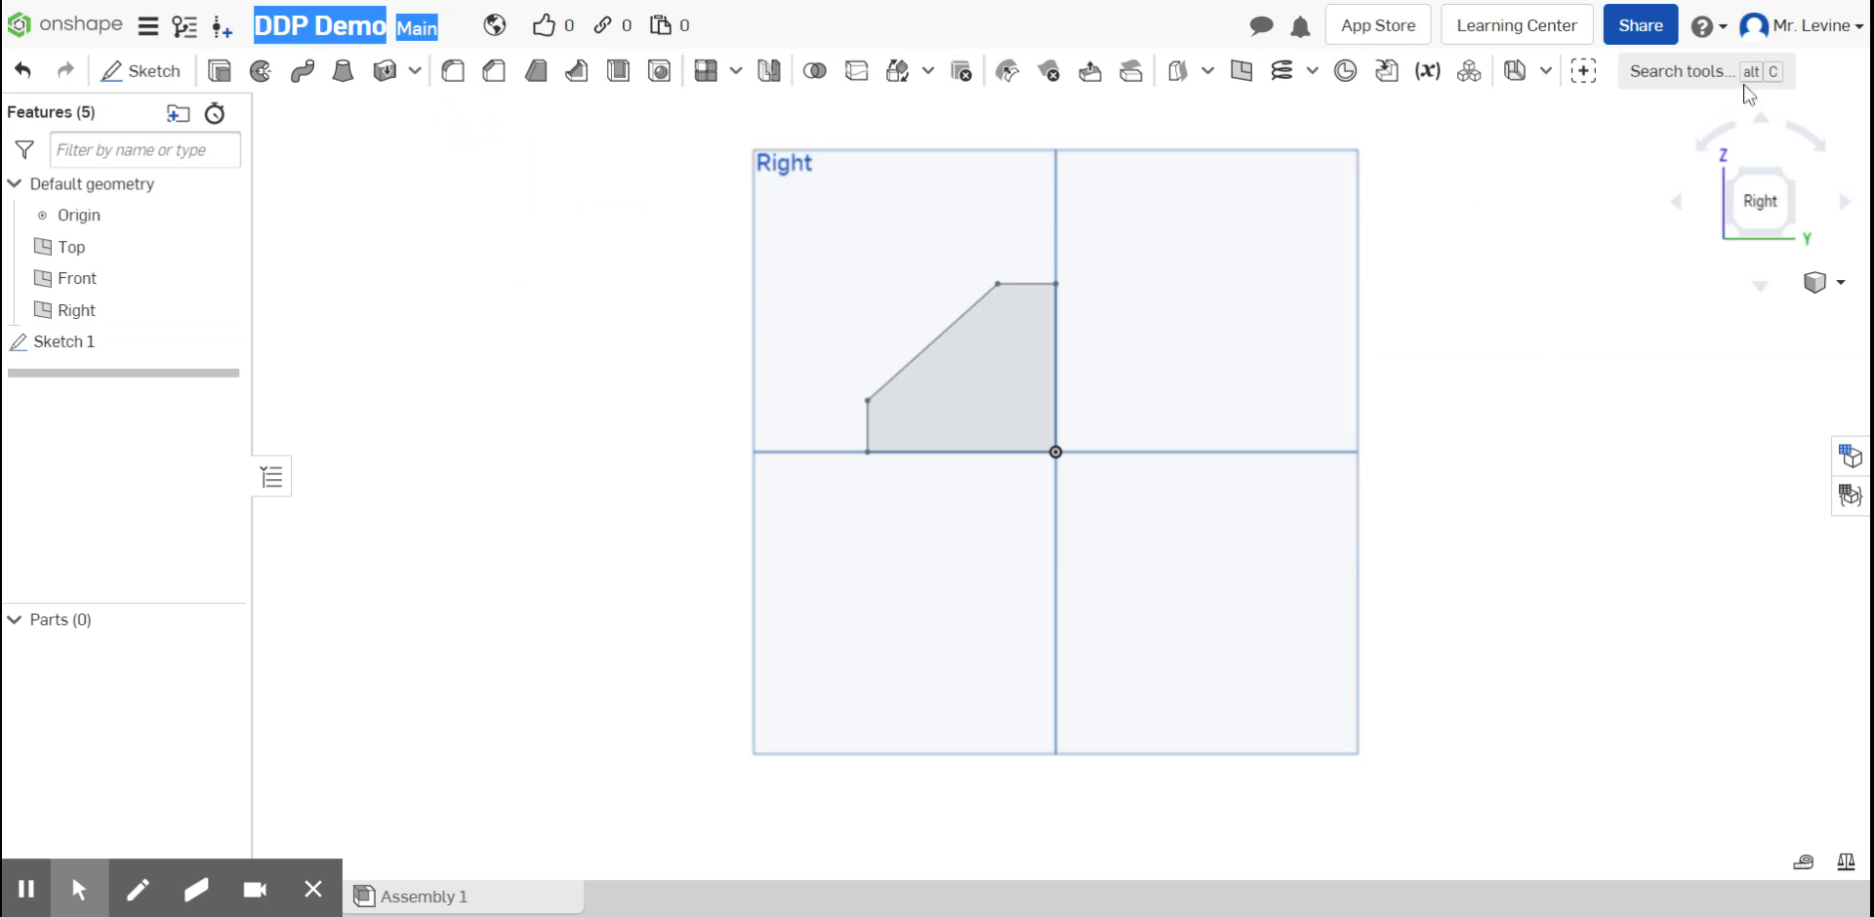
{"action": "left_click", "coordinate": [1746, 180]}
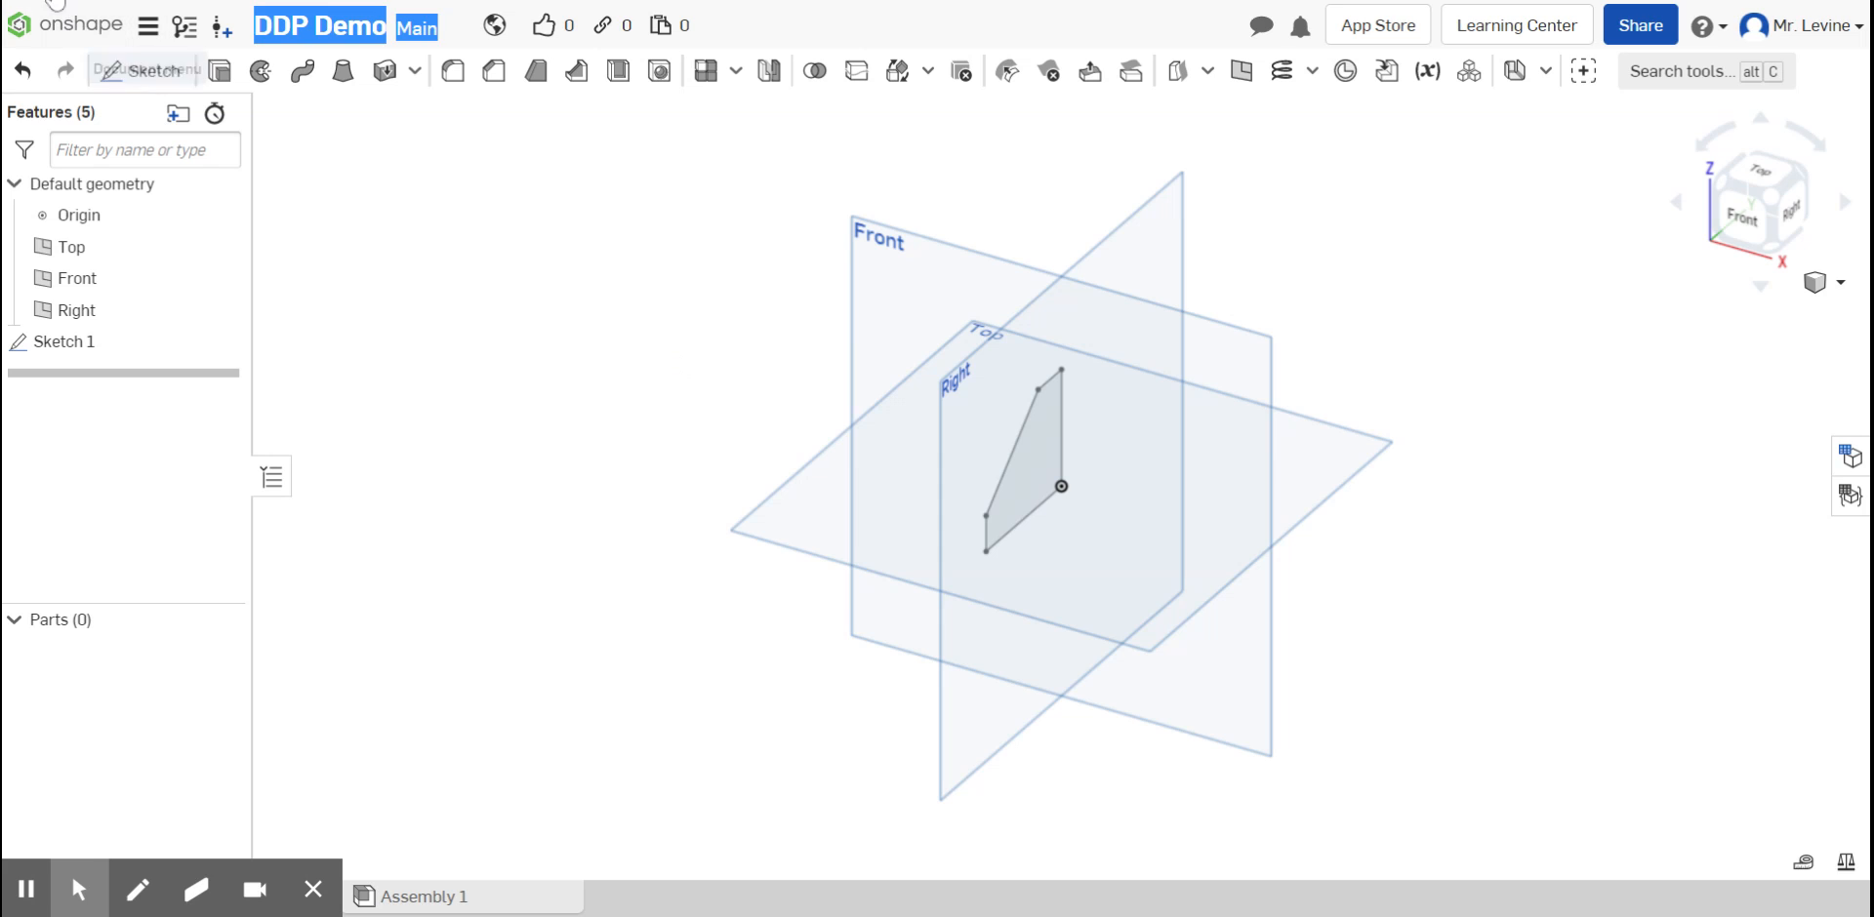
Step: Start a second sketch on the Right plane over the existing profile and view it straight on
{"action": "left_click", "coordinate": [156, 74]}
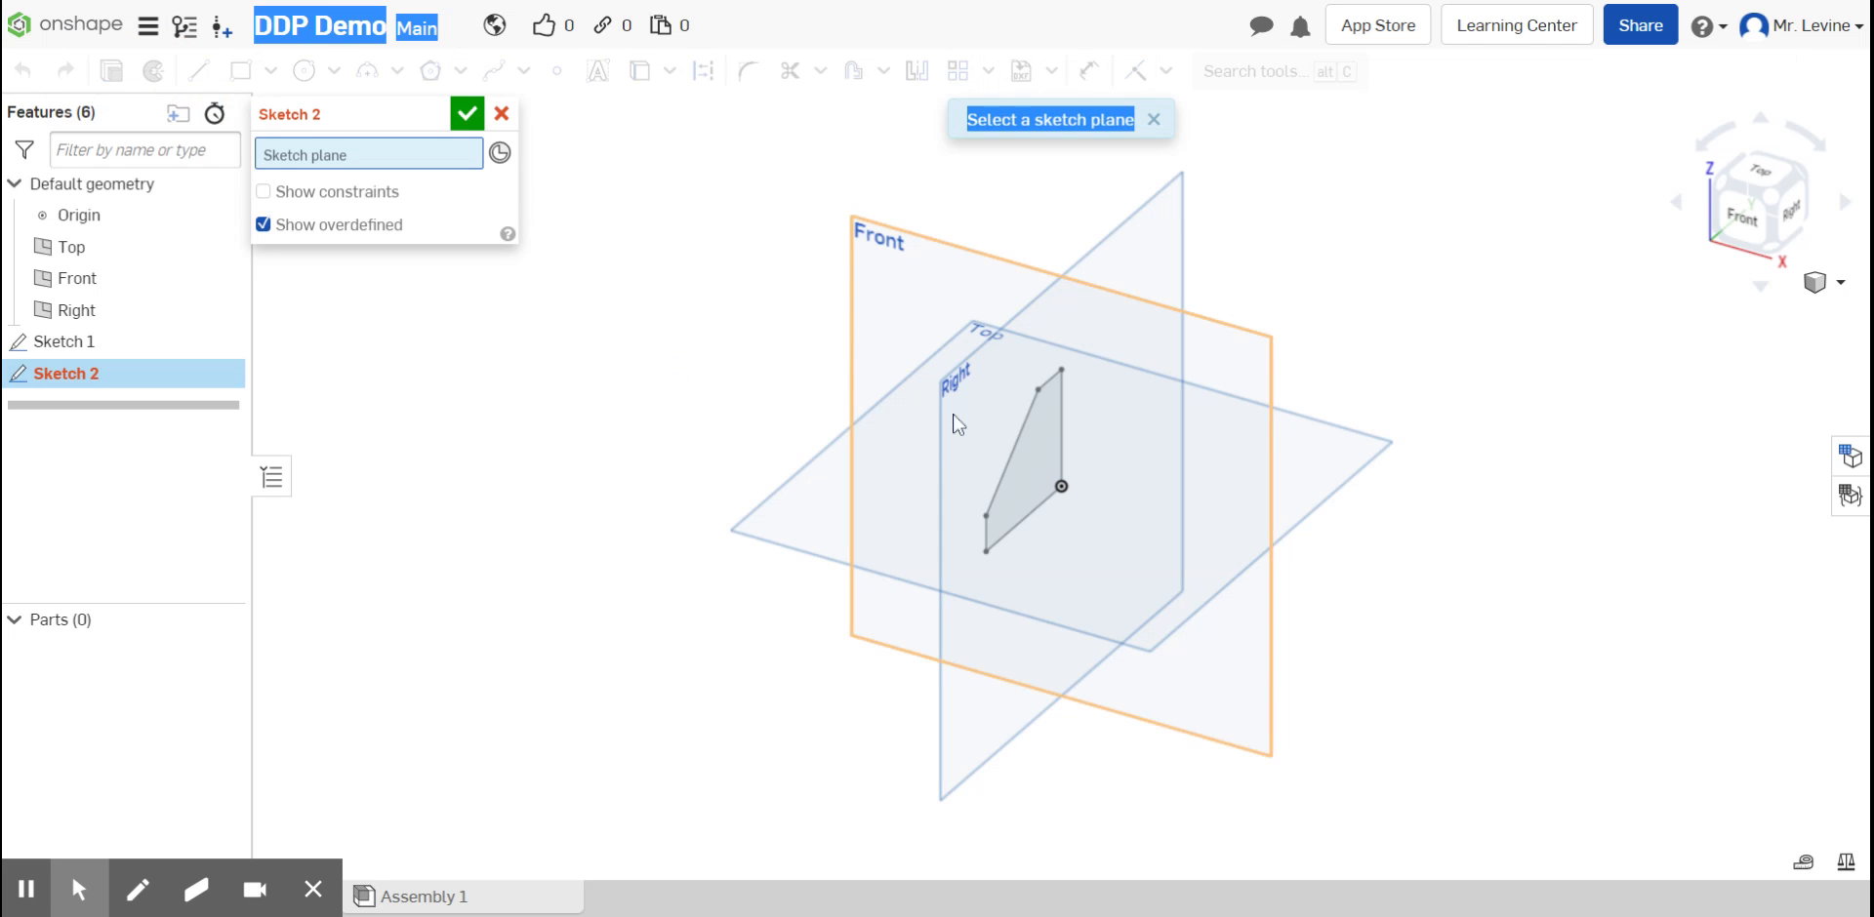
{"action": "left_click", "coordinate": [947, 439]}
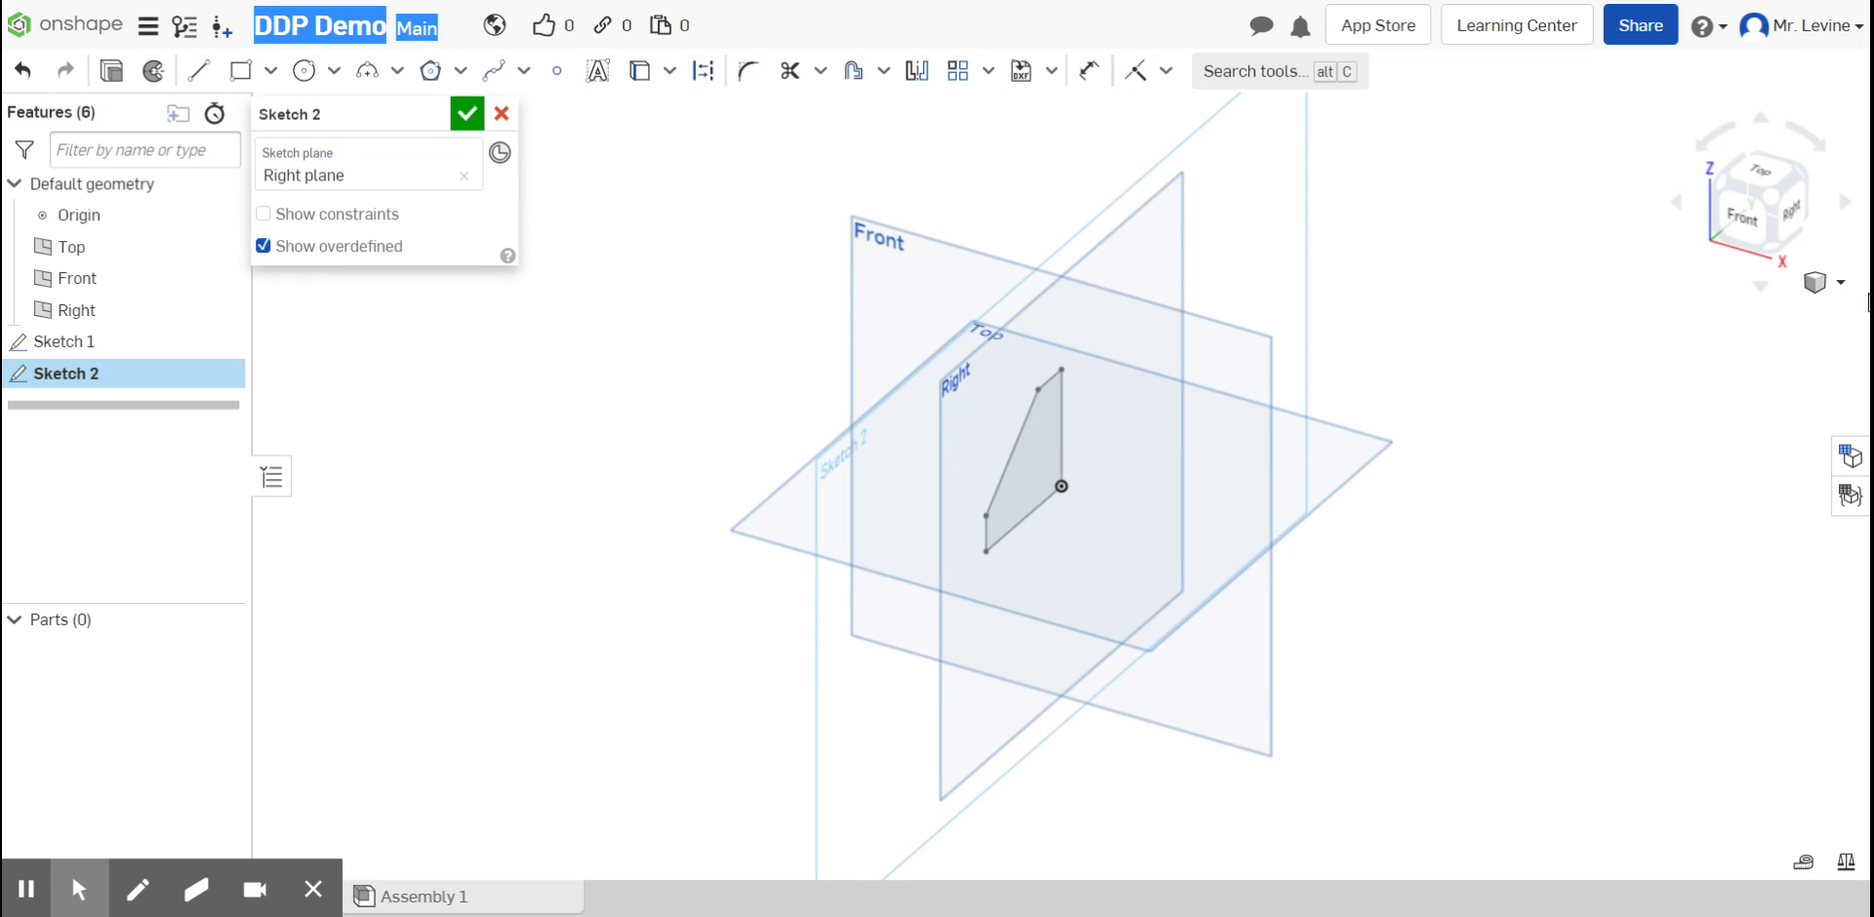
{"action": "left_click", "coordinate": [1792, 207]}
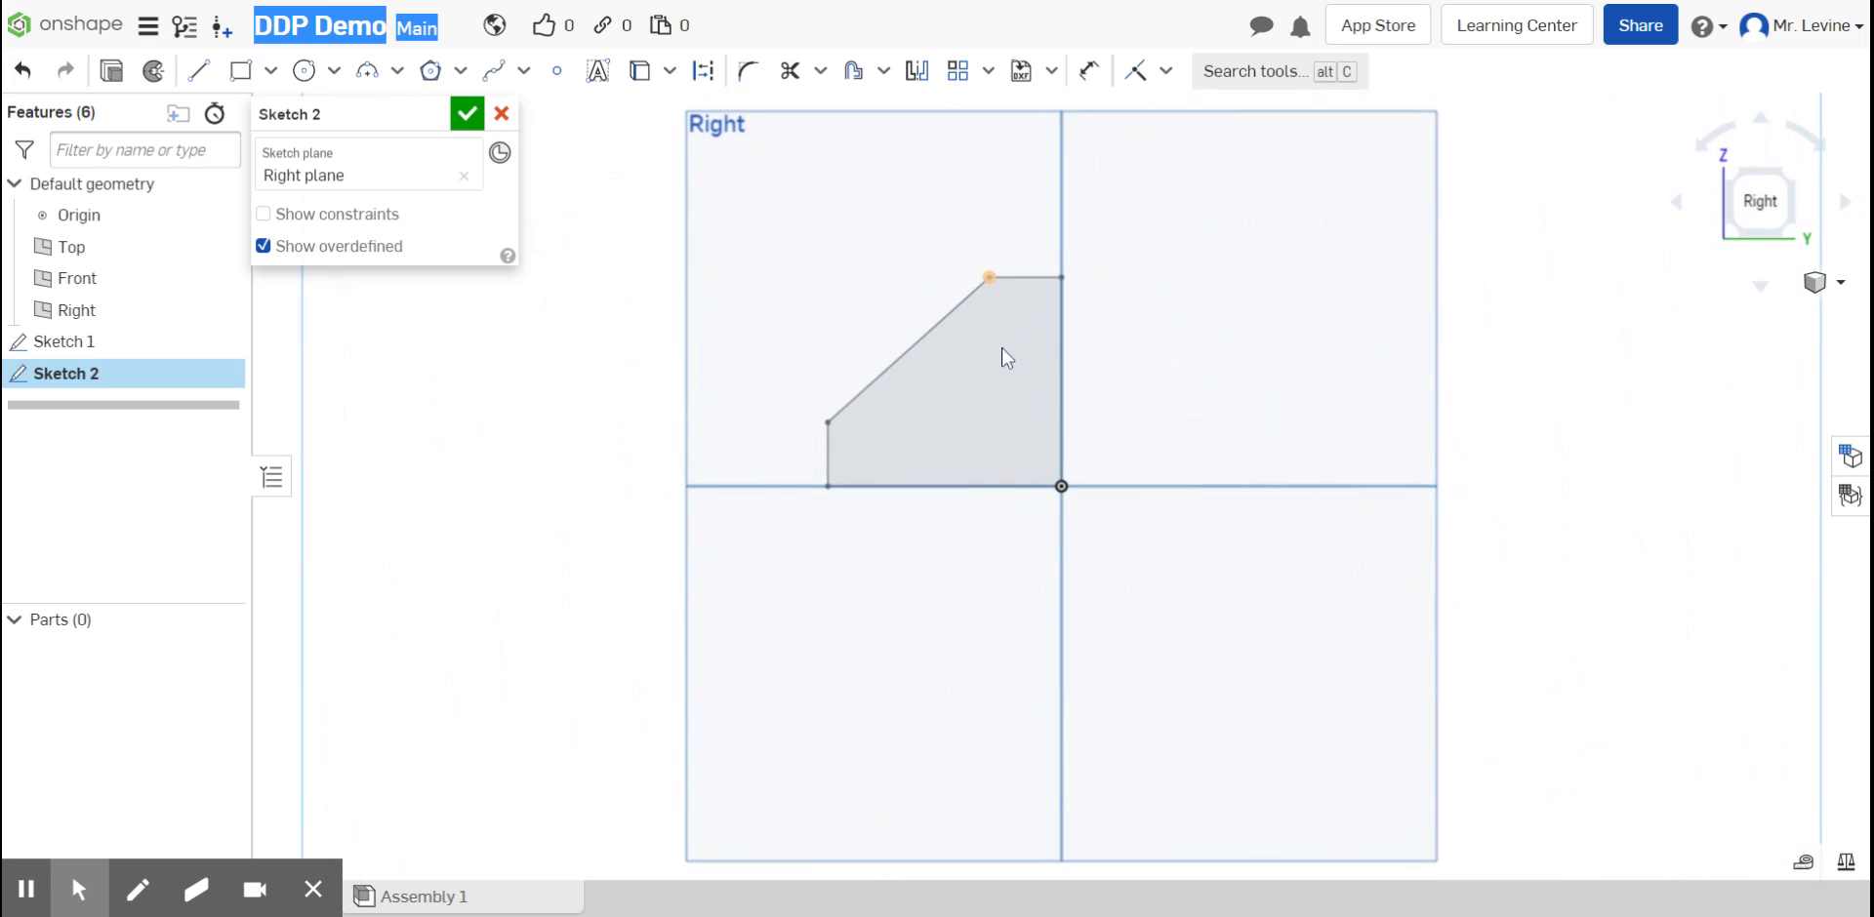
{"action": "scroll", "coordinate": [1003, 367], "scroll_direction": "up", "scroll_amount": 3}
{"action": "scroll", "coordinate": [1003, 376], "scroll_direction": "up", "scroll_amount": 2}
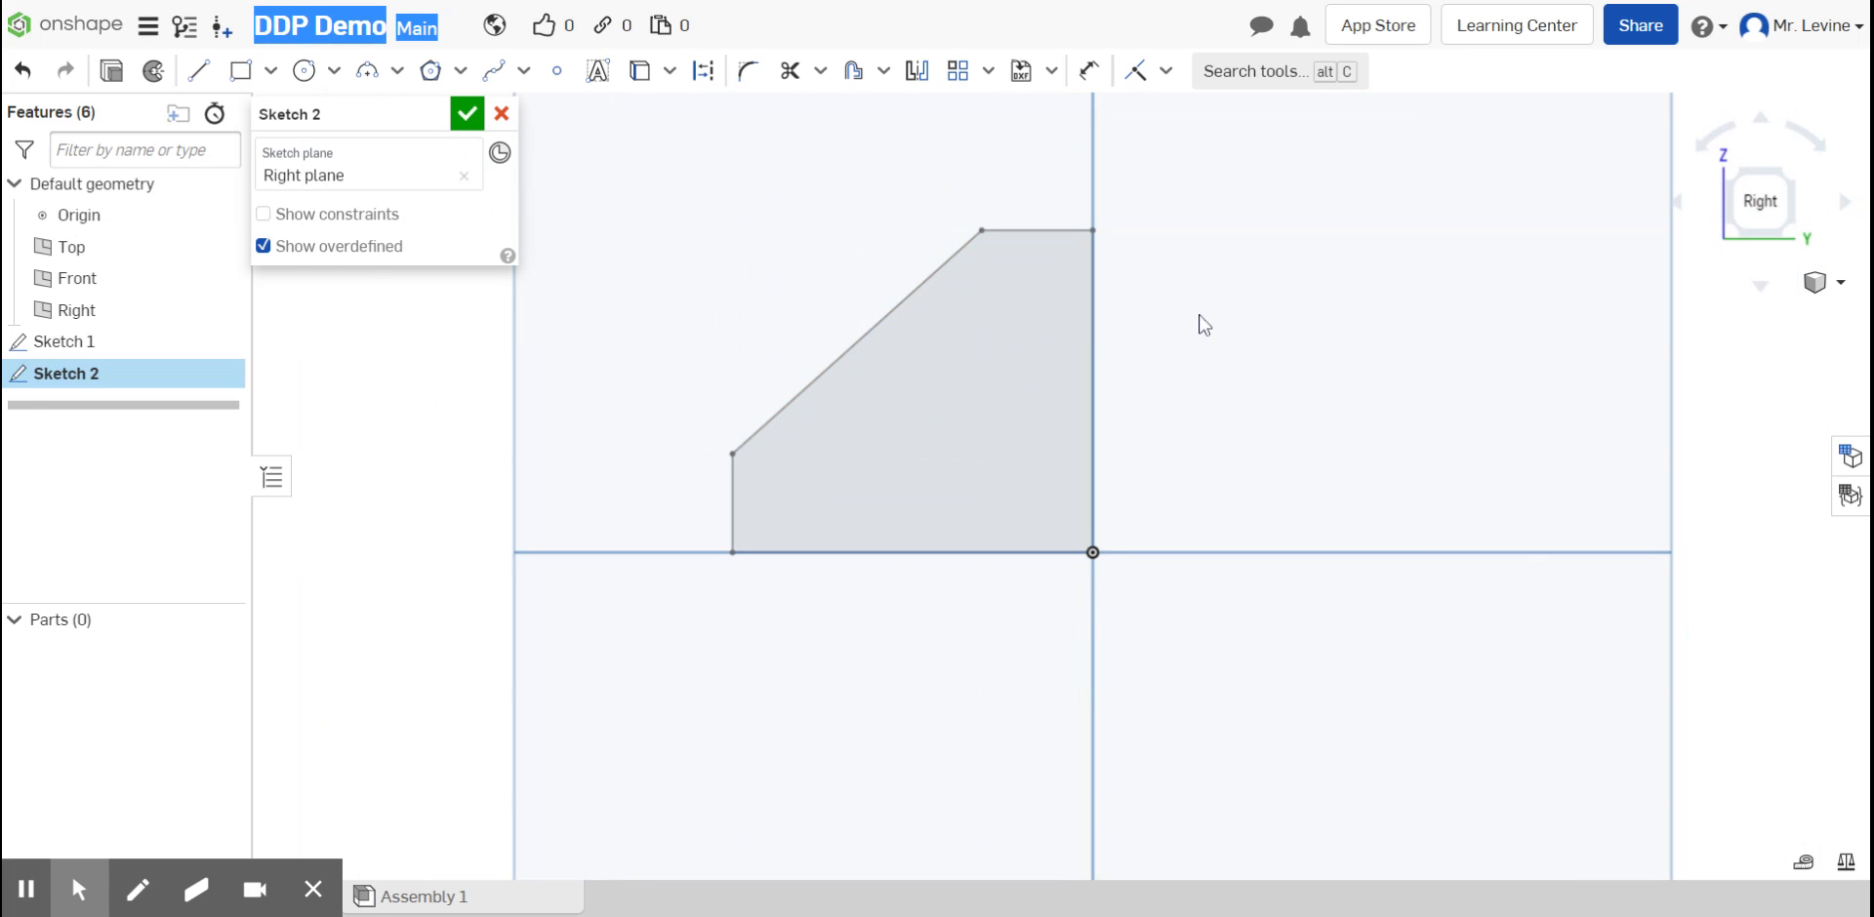
Step: Try to dimension the existing profile's top and bottom edges from the second sketch, then cancel that sketch and return to the isometric view
{"action": "left_click", "coordinate": [1091, 71]}
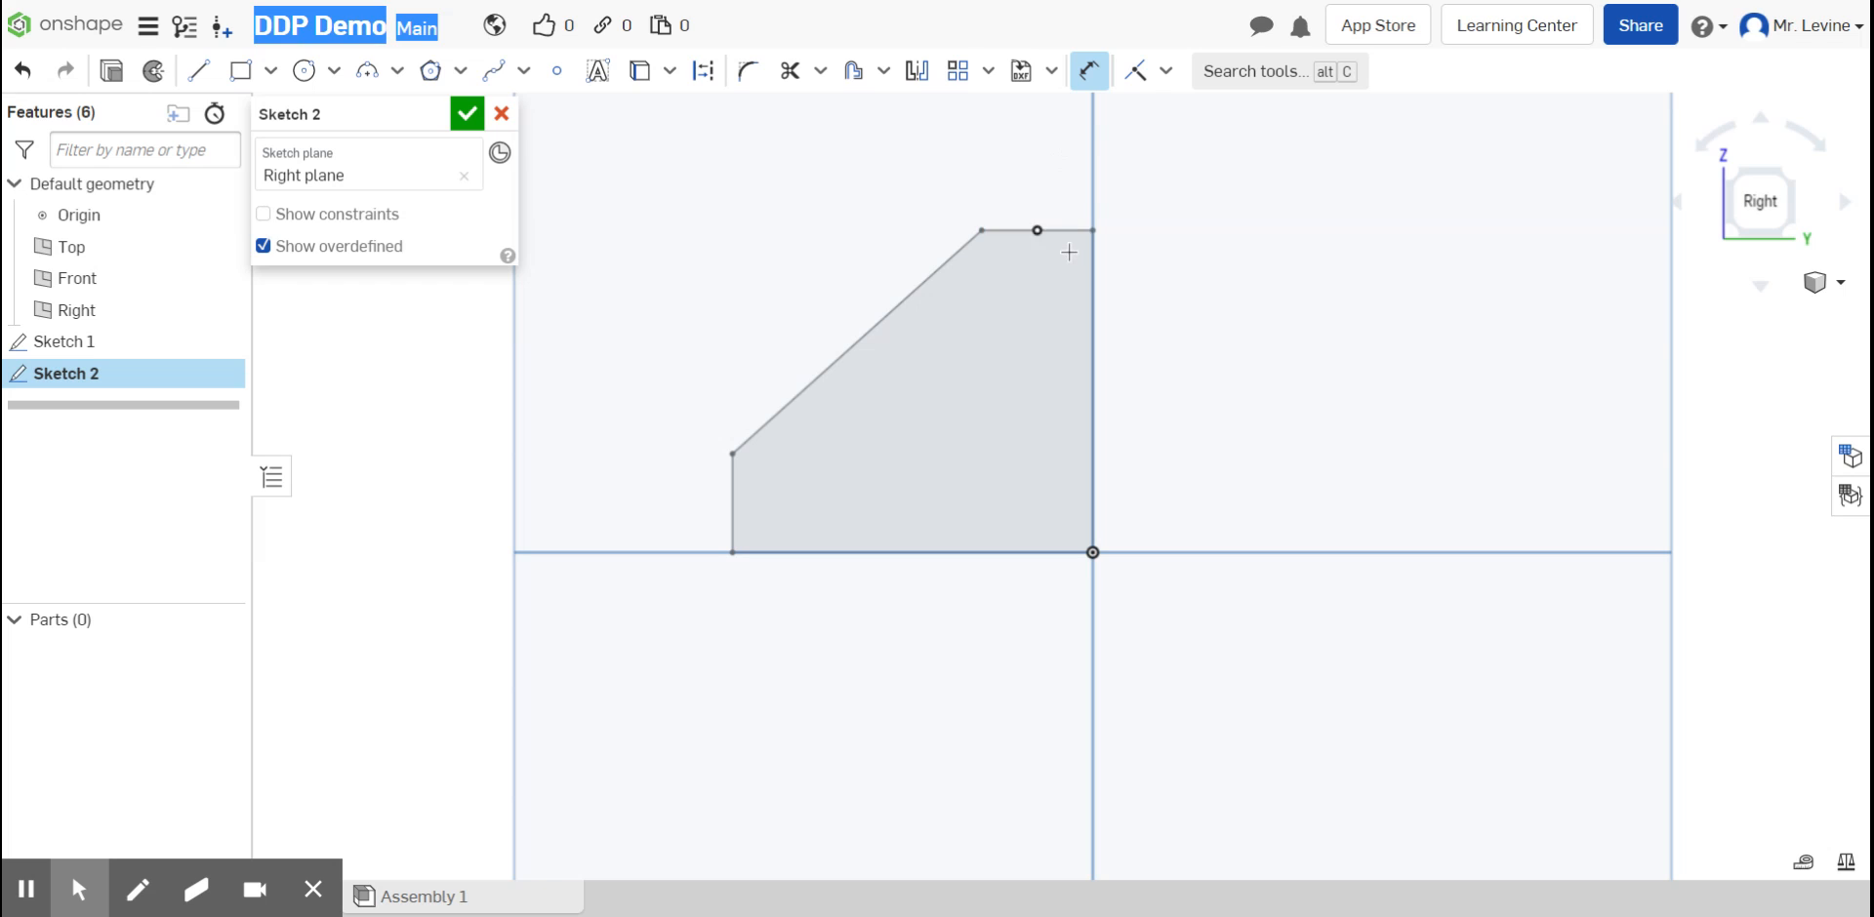
{"action": "left_click", "coordinate": [1071, 234]}
{"action": "left_click", "coordinate": [1076, 230]}
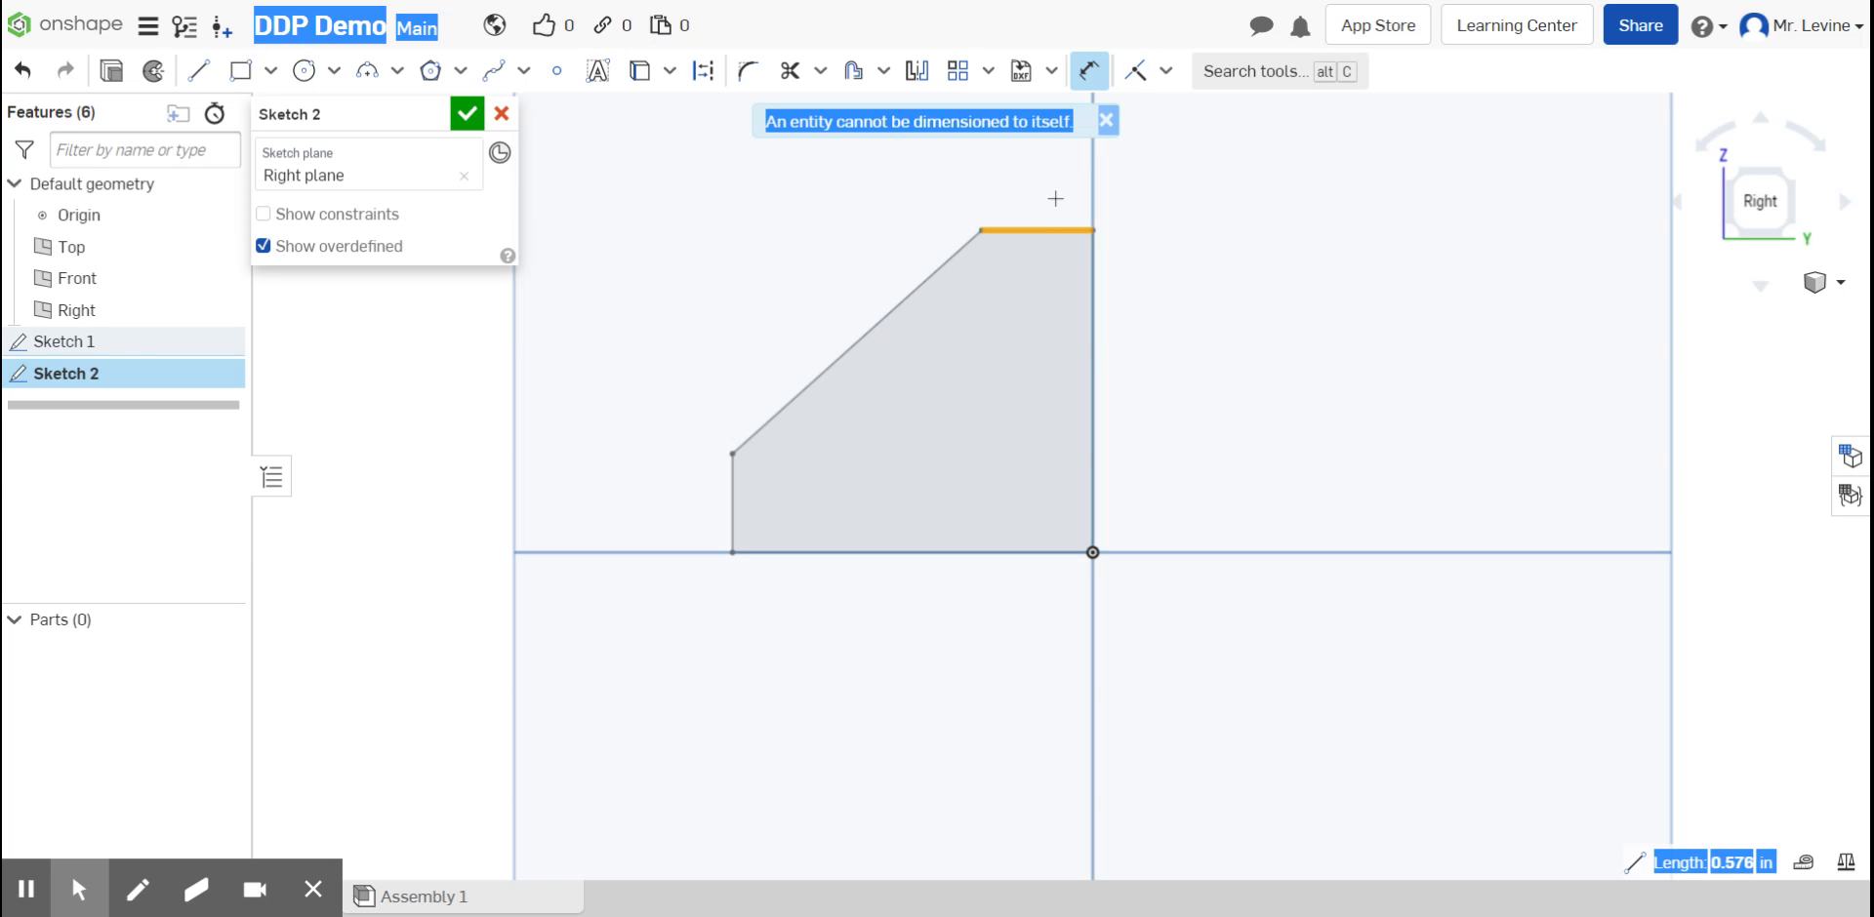
{"action": "left_click", "coordinate": [1105, 121]}
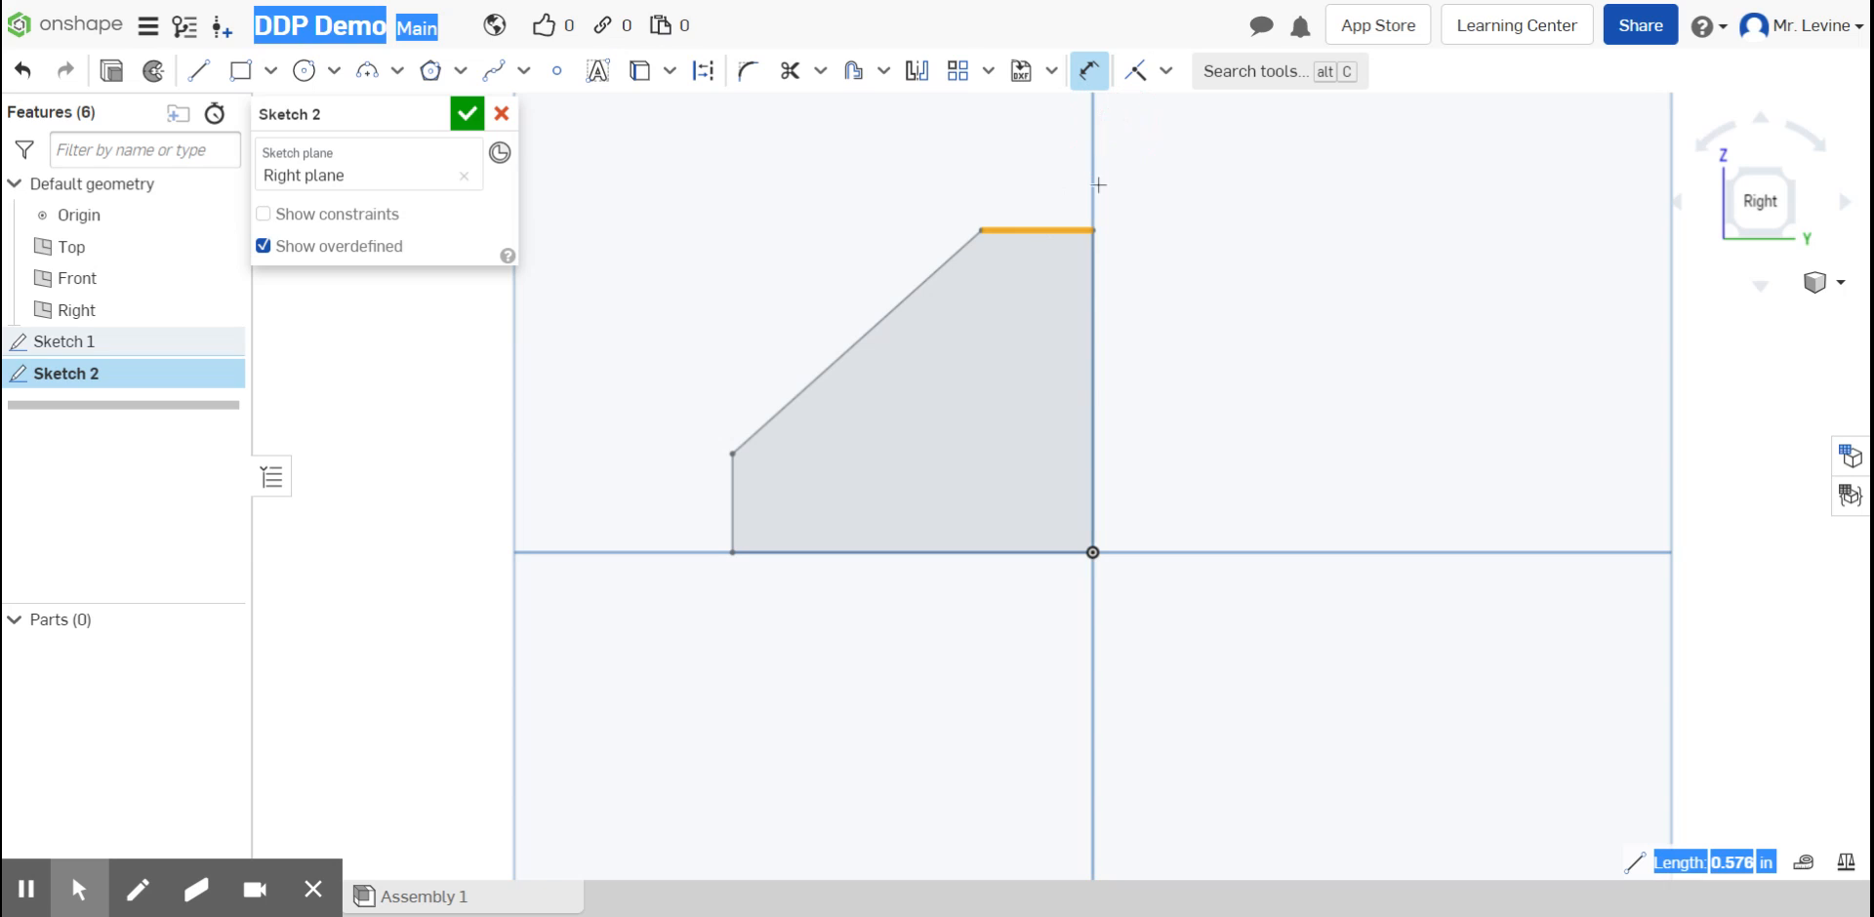
{"action": "left_click", "coordinate": [1022, 552]}
{"action": "left_click", "coordinate": [1001, 629]}
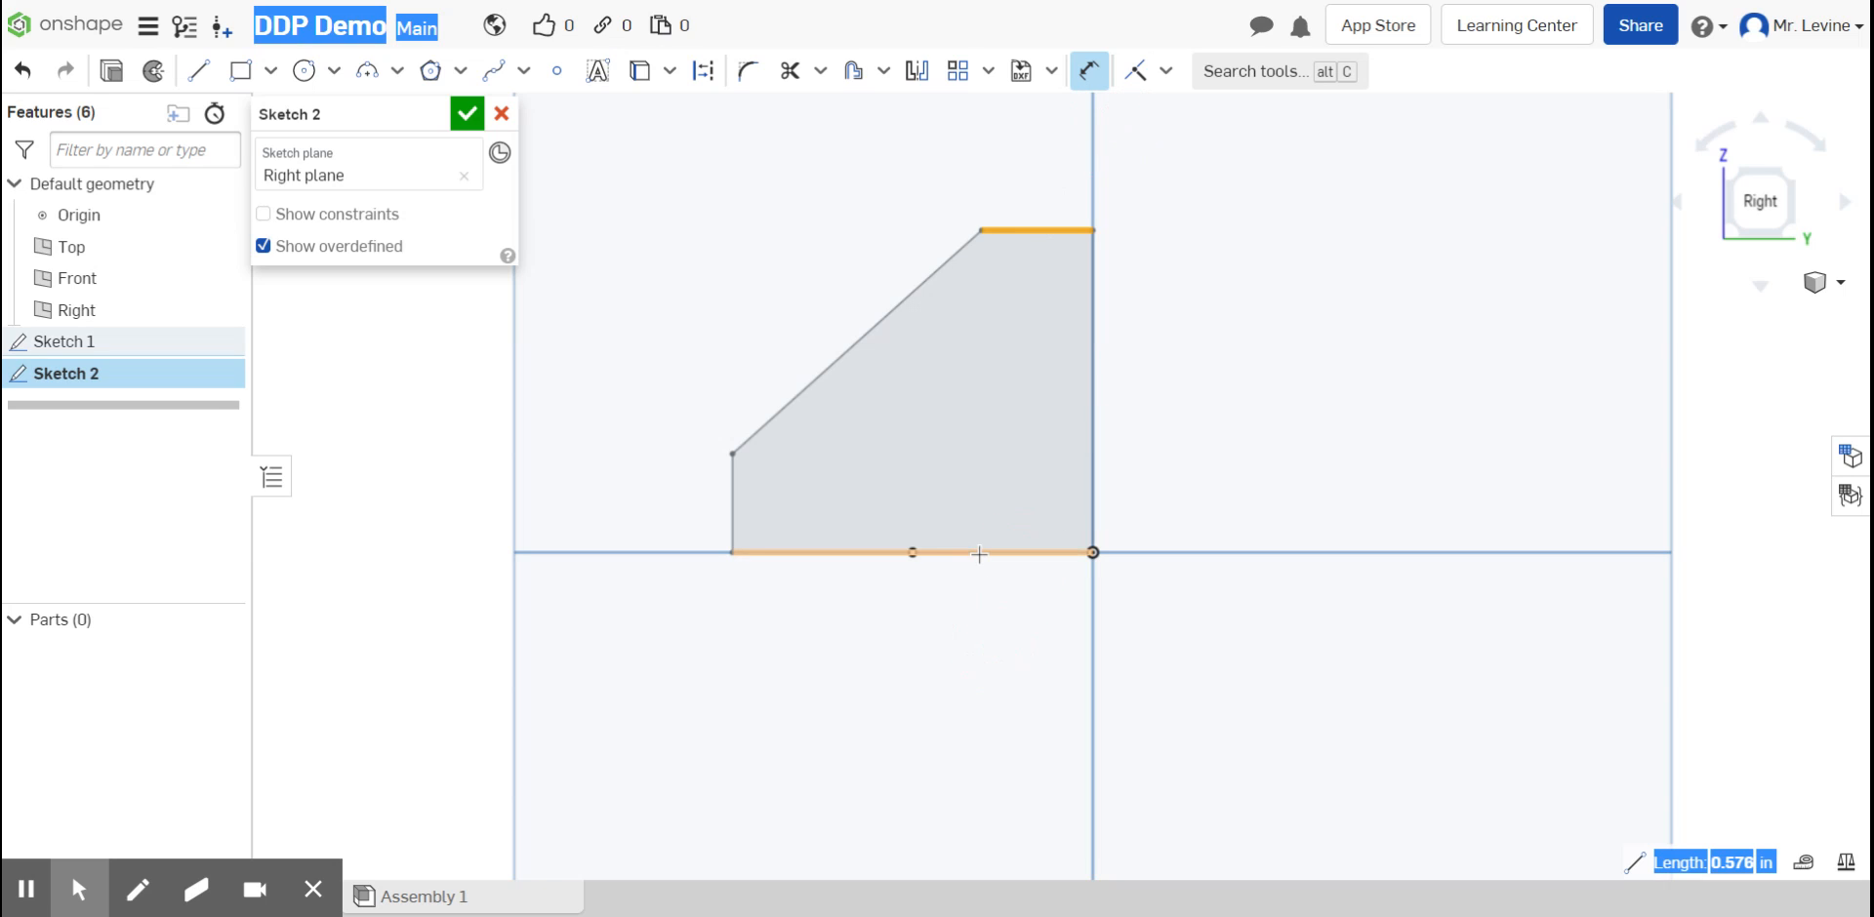
{"action": "left_click", "coordinate": [951, 622]}
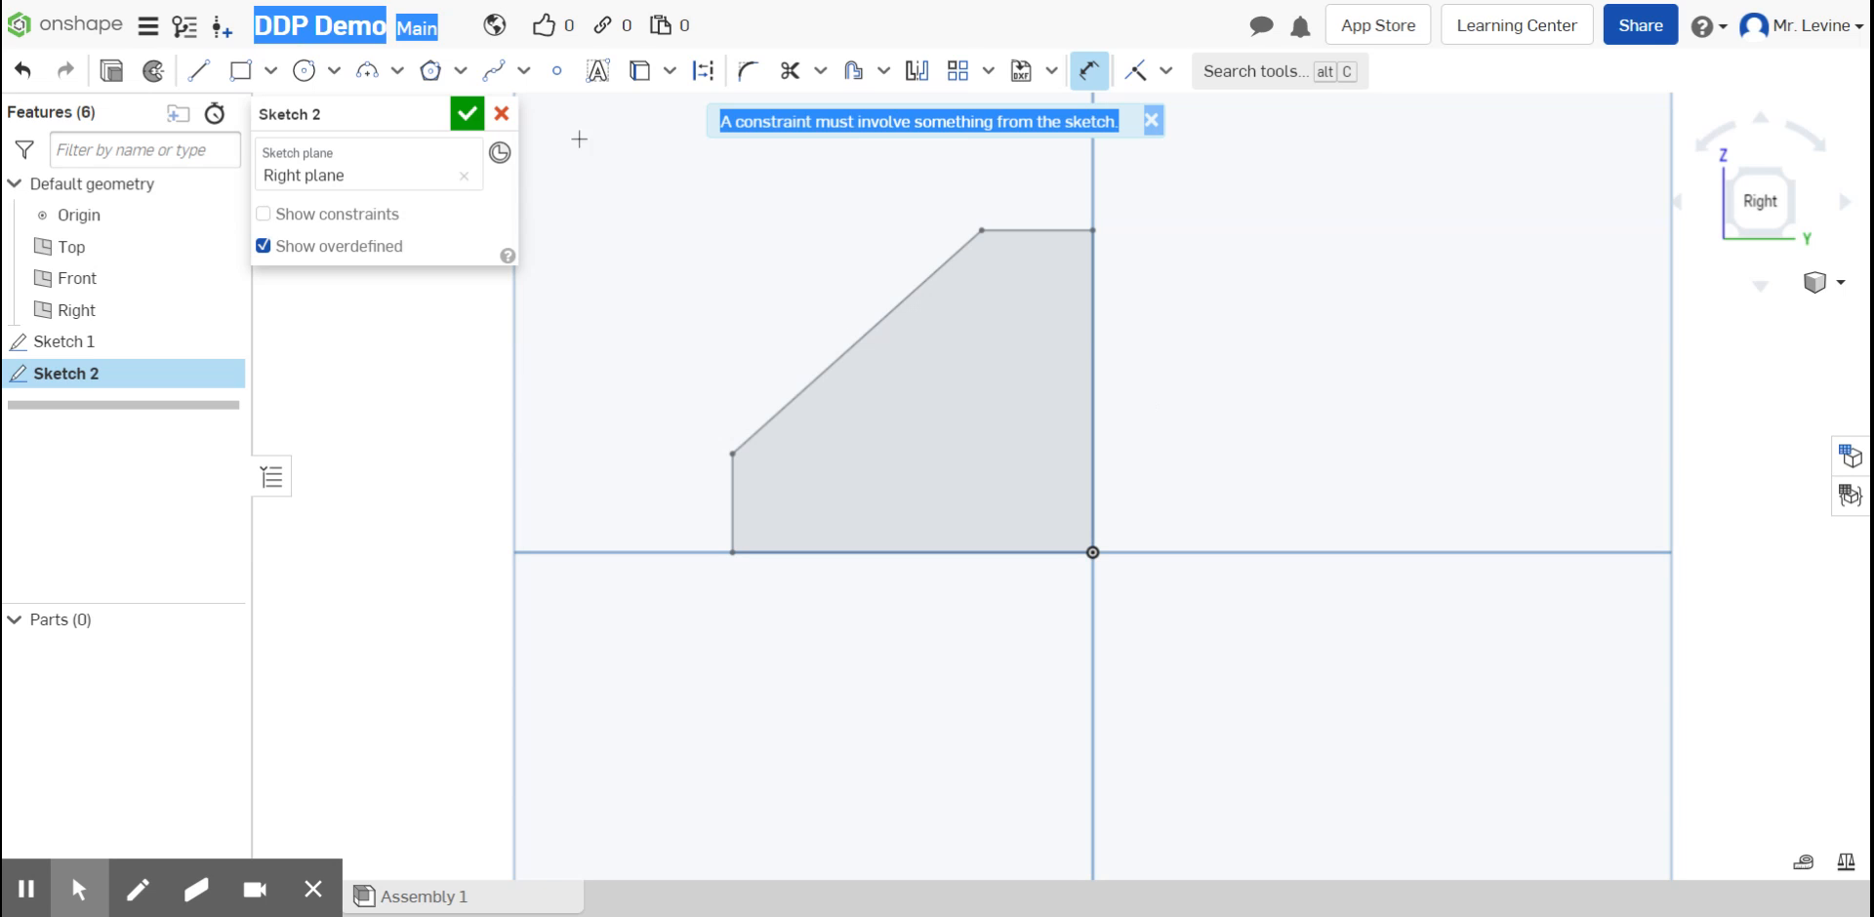
{"action": "left_click", "coordinate": [502, 113]}
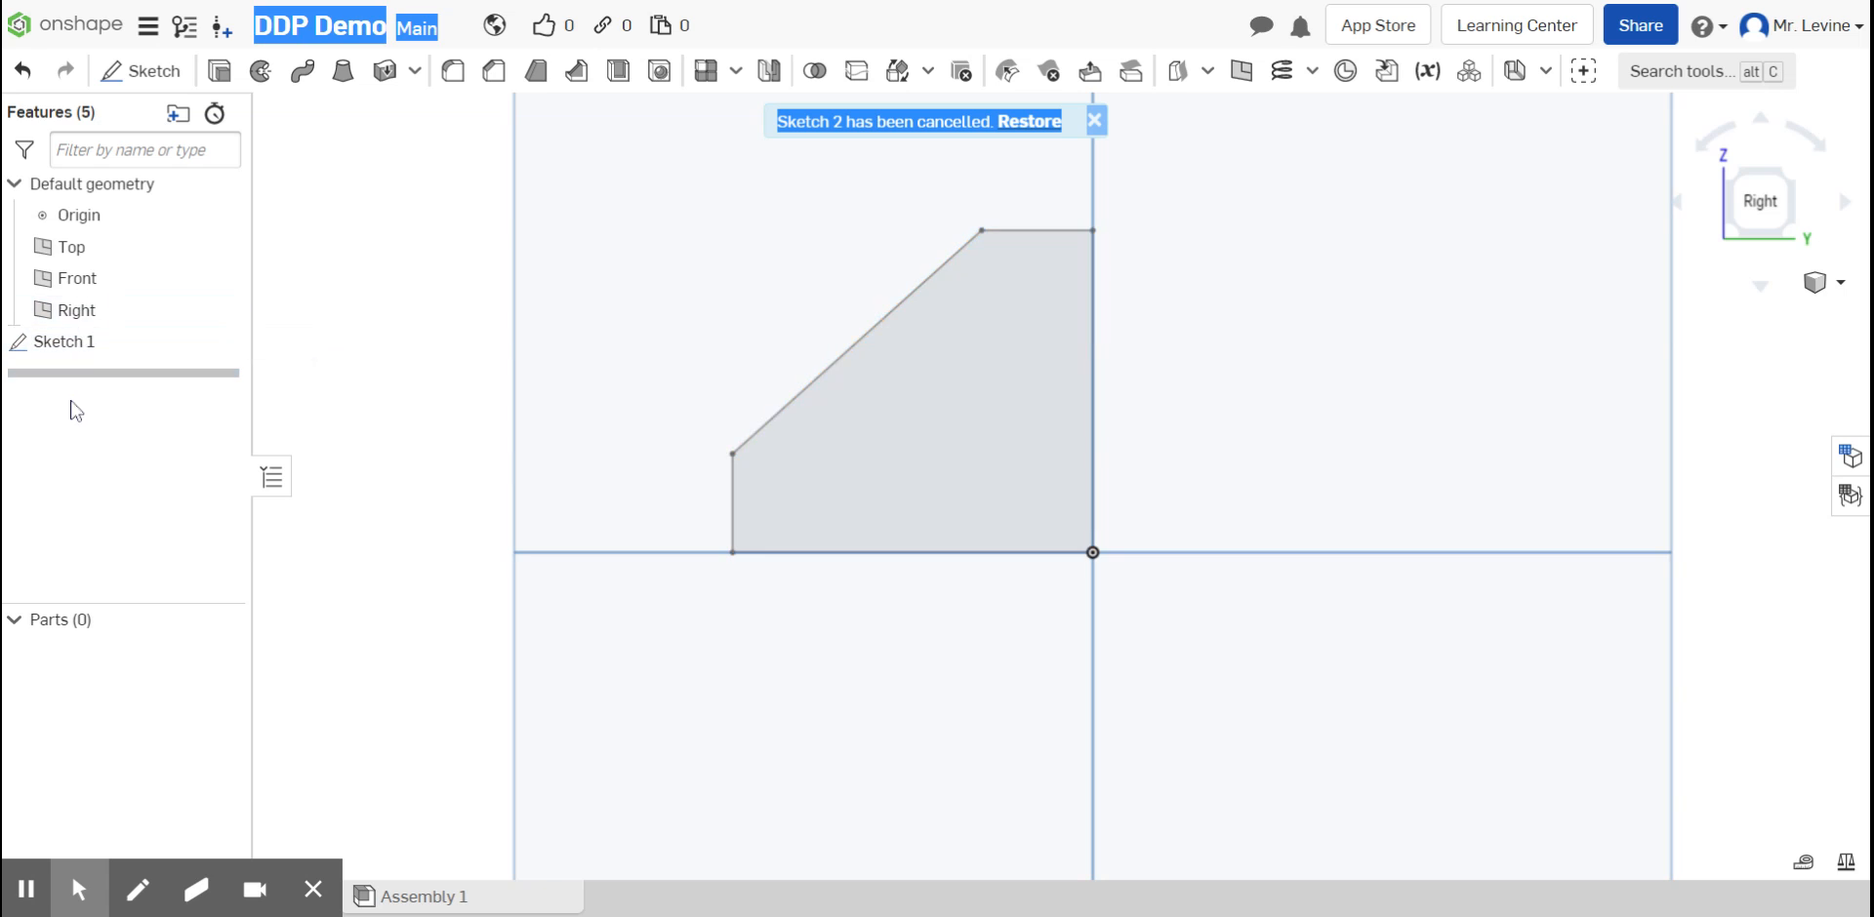
{"action": "left_click", "coordinate": [1739, 180]}
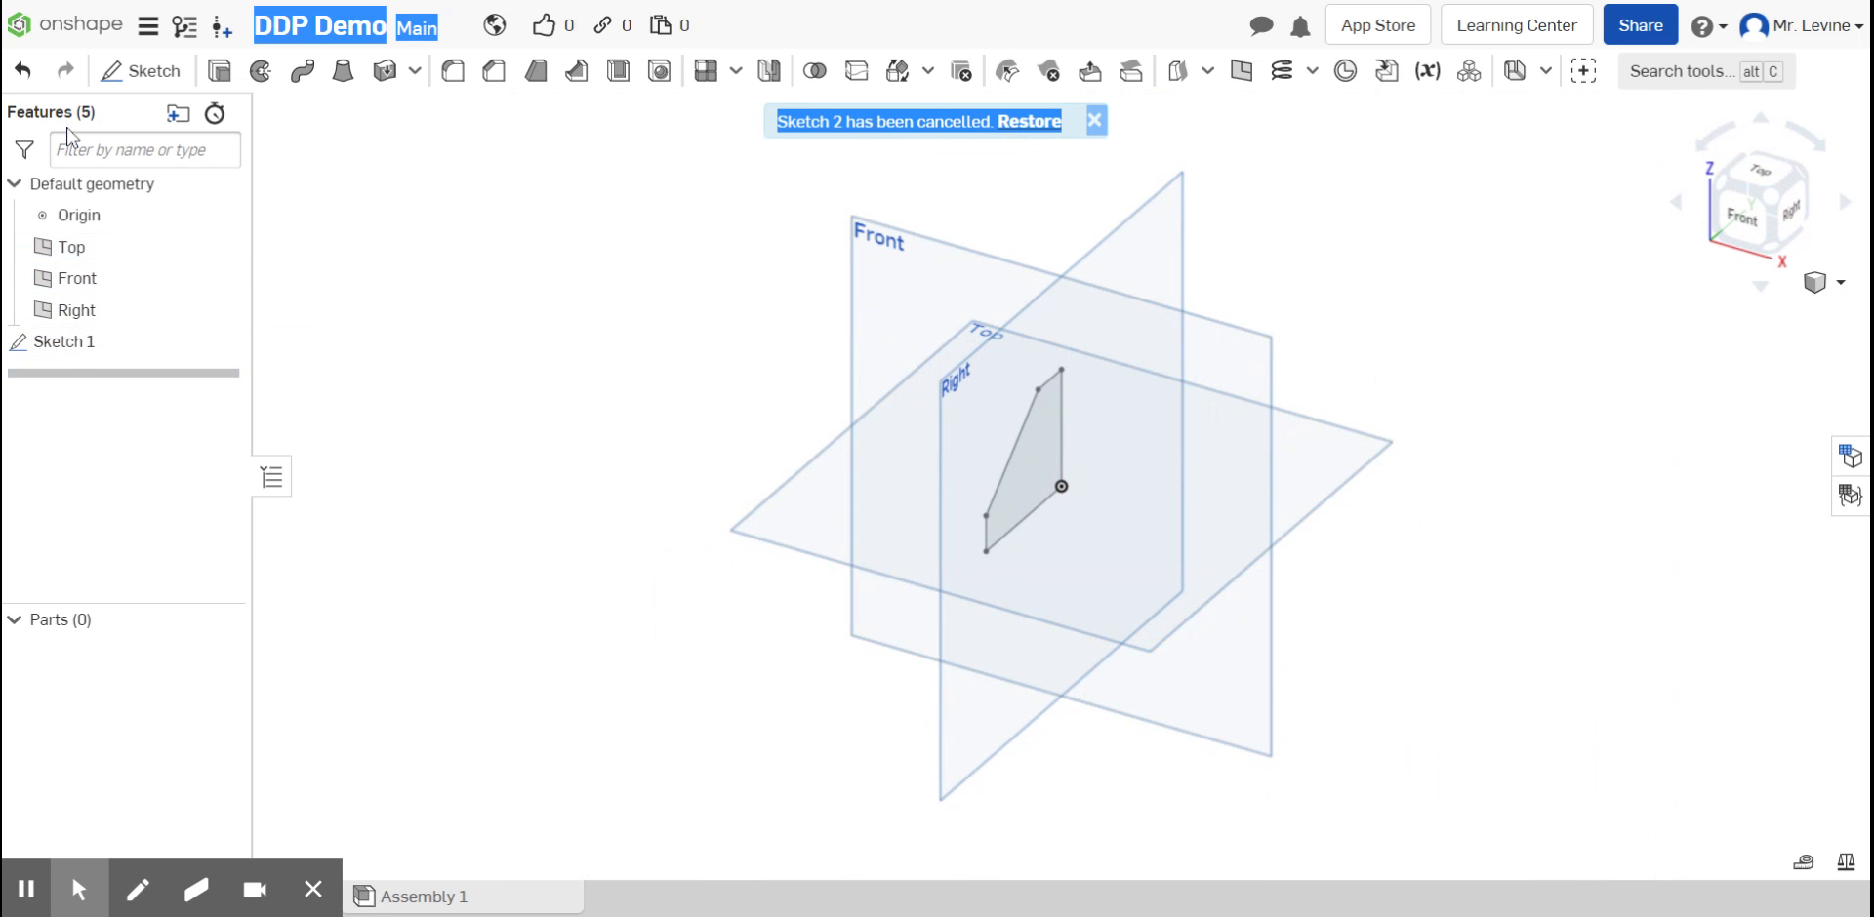
Step: Add two empty sketches in a row, accepting each without choosing a sketch plane
{"action": "left_click", "coordinate": [171, 72]}
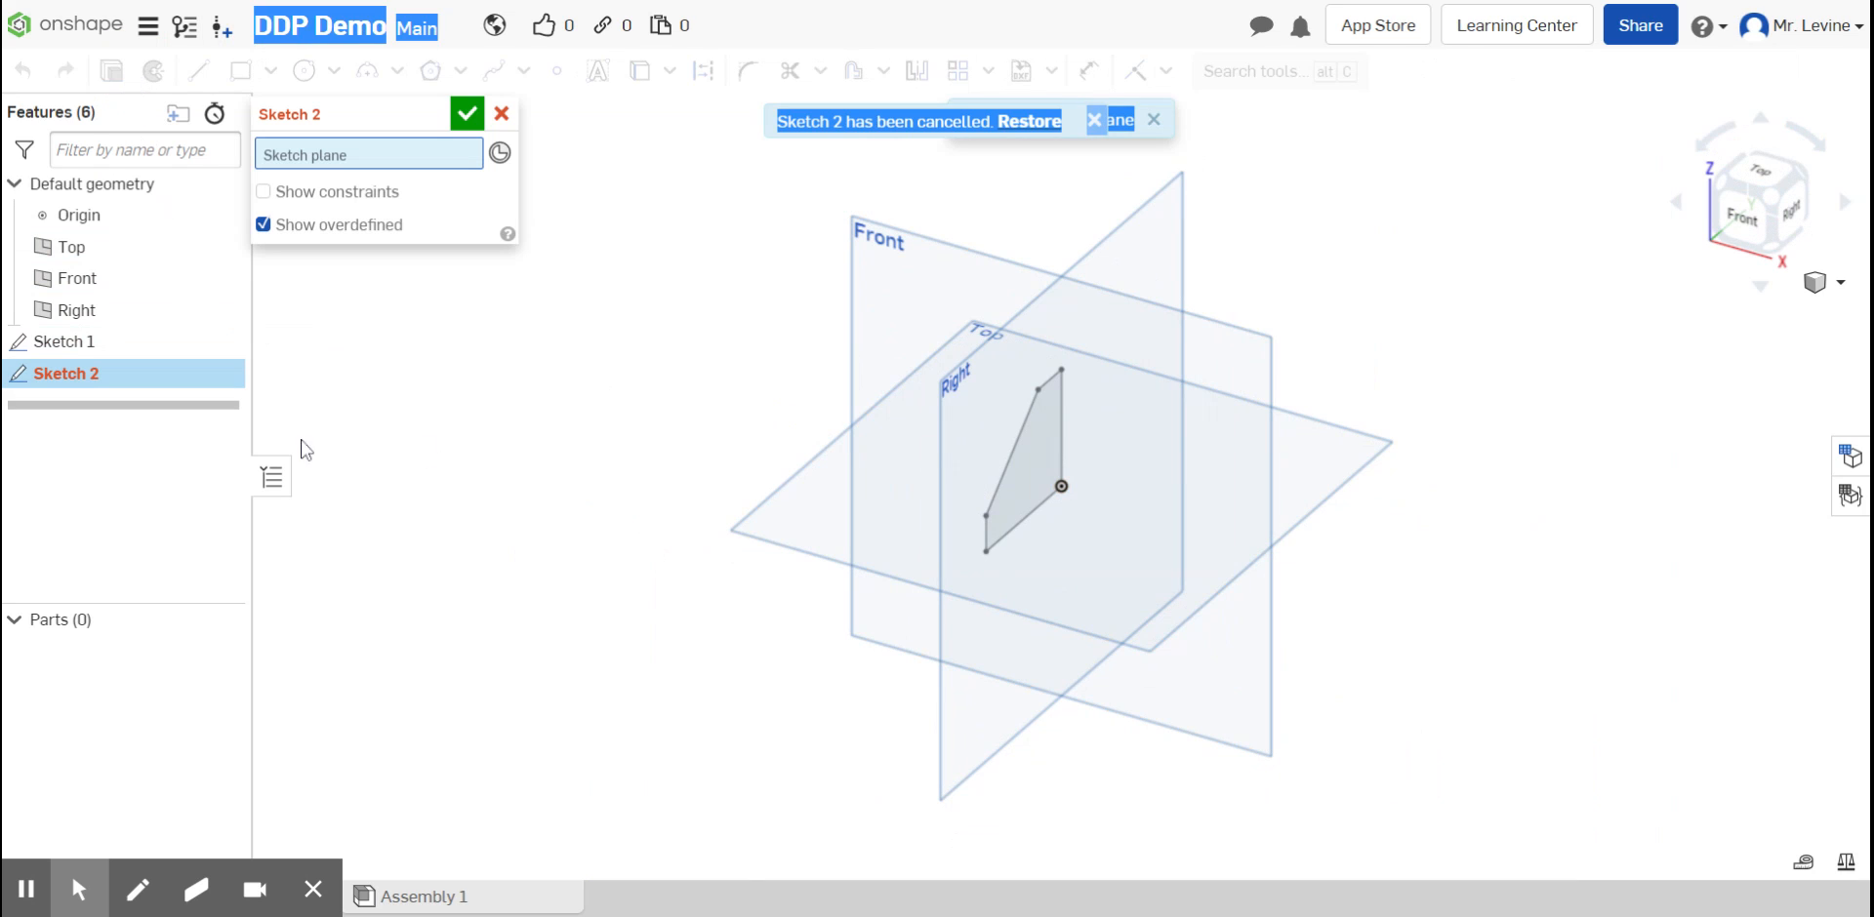
{"action": "left_click", "coordinate": [465, 113]}
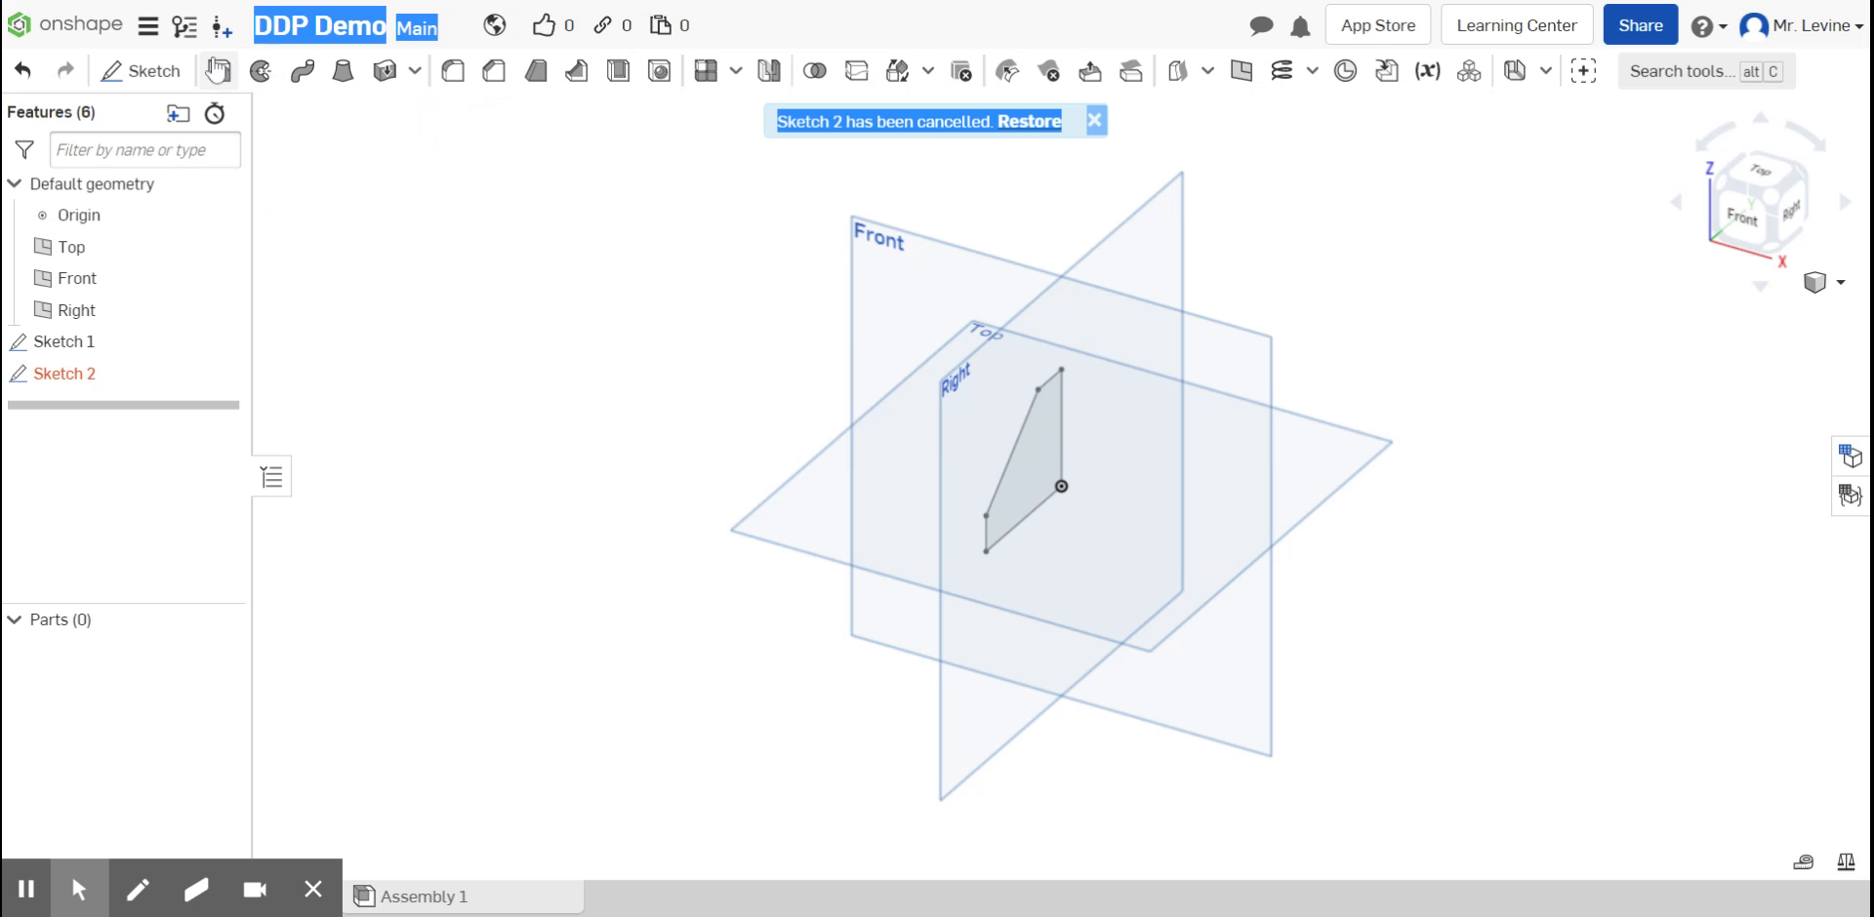
{"action": "left_click", "coordinate": [156, 73]}
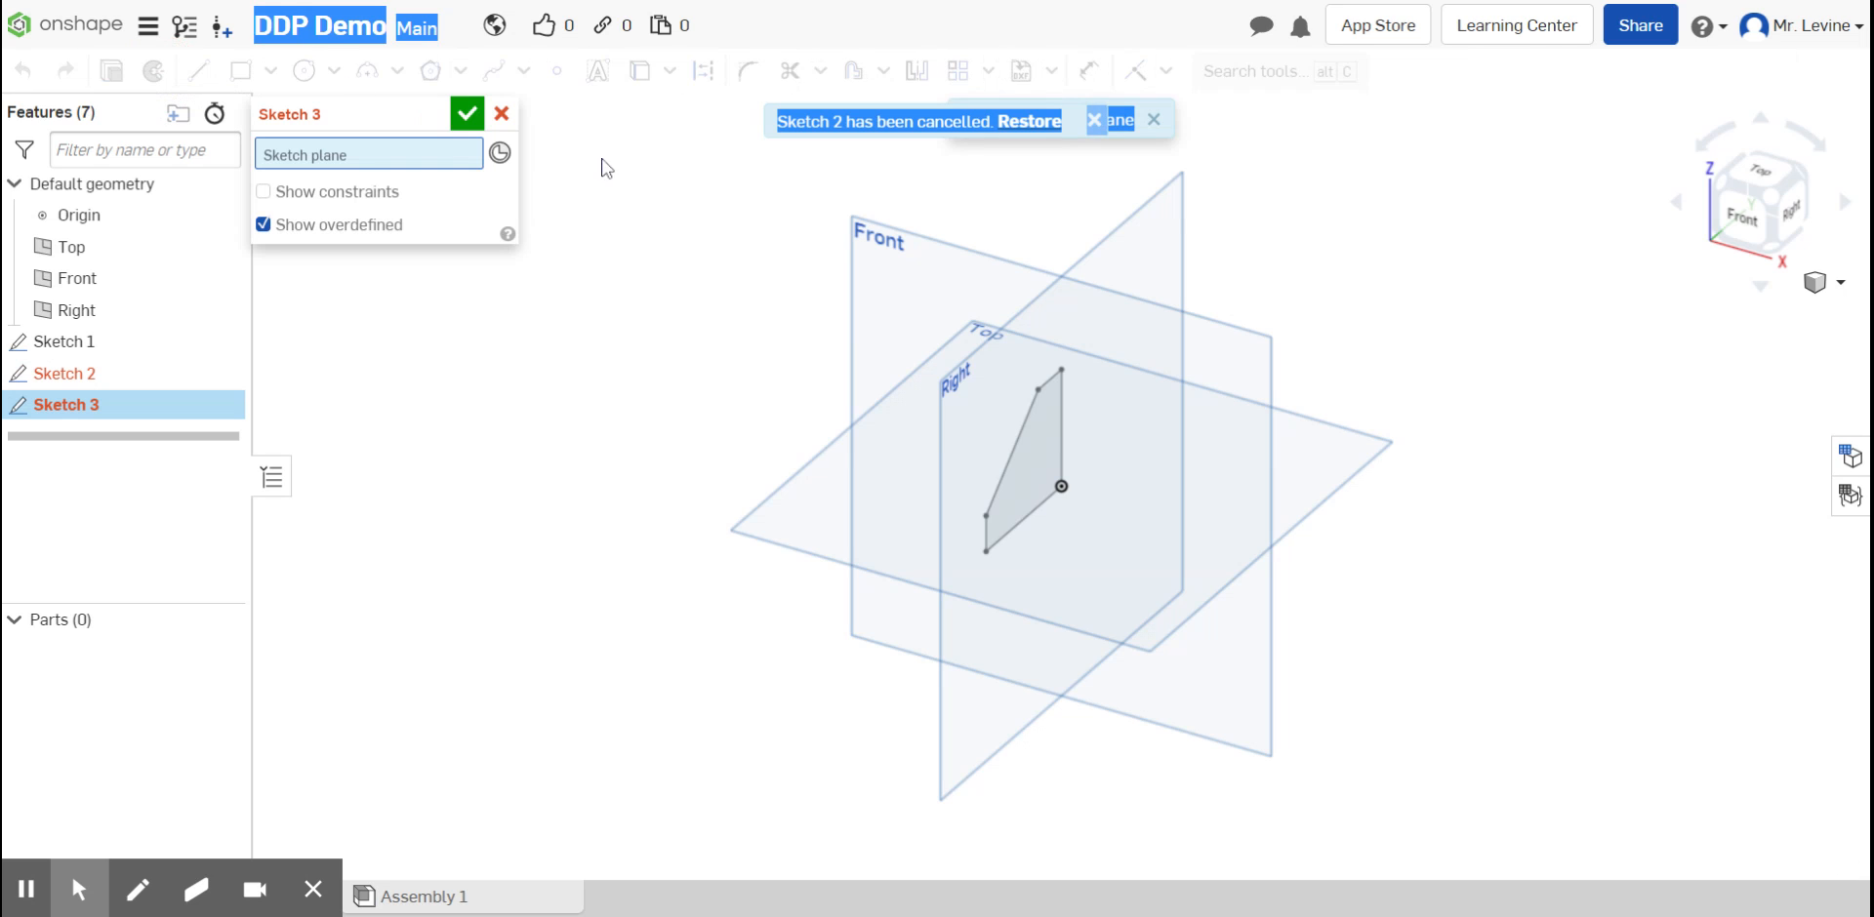
{"action": "left_click", "coordinate": [460, 123]}
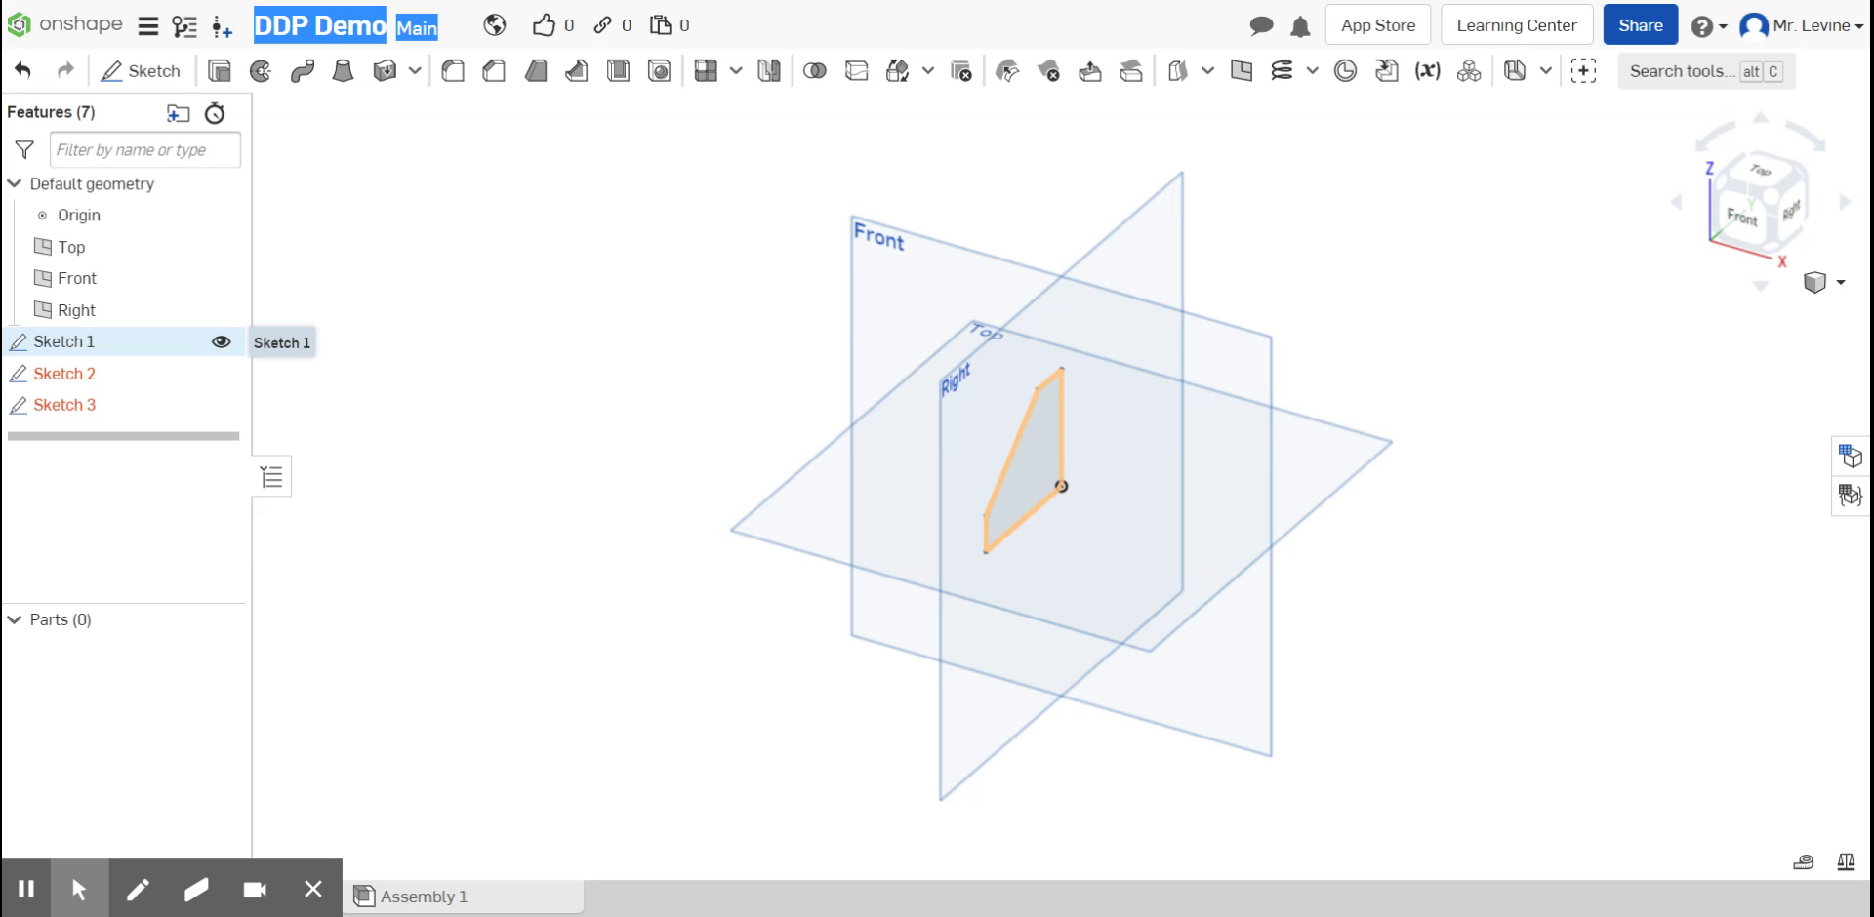
Step: Reopen the profile sketch for editing and dimension its full-height vertical edge at 1.5 in, clear of the profile
{"action": "double_click", "coordinate": [88, 341]}
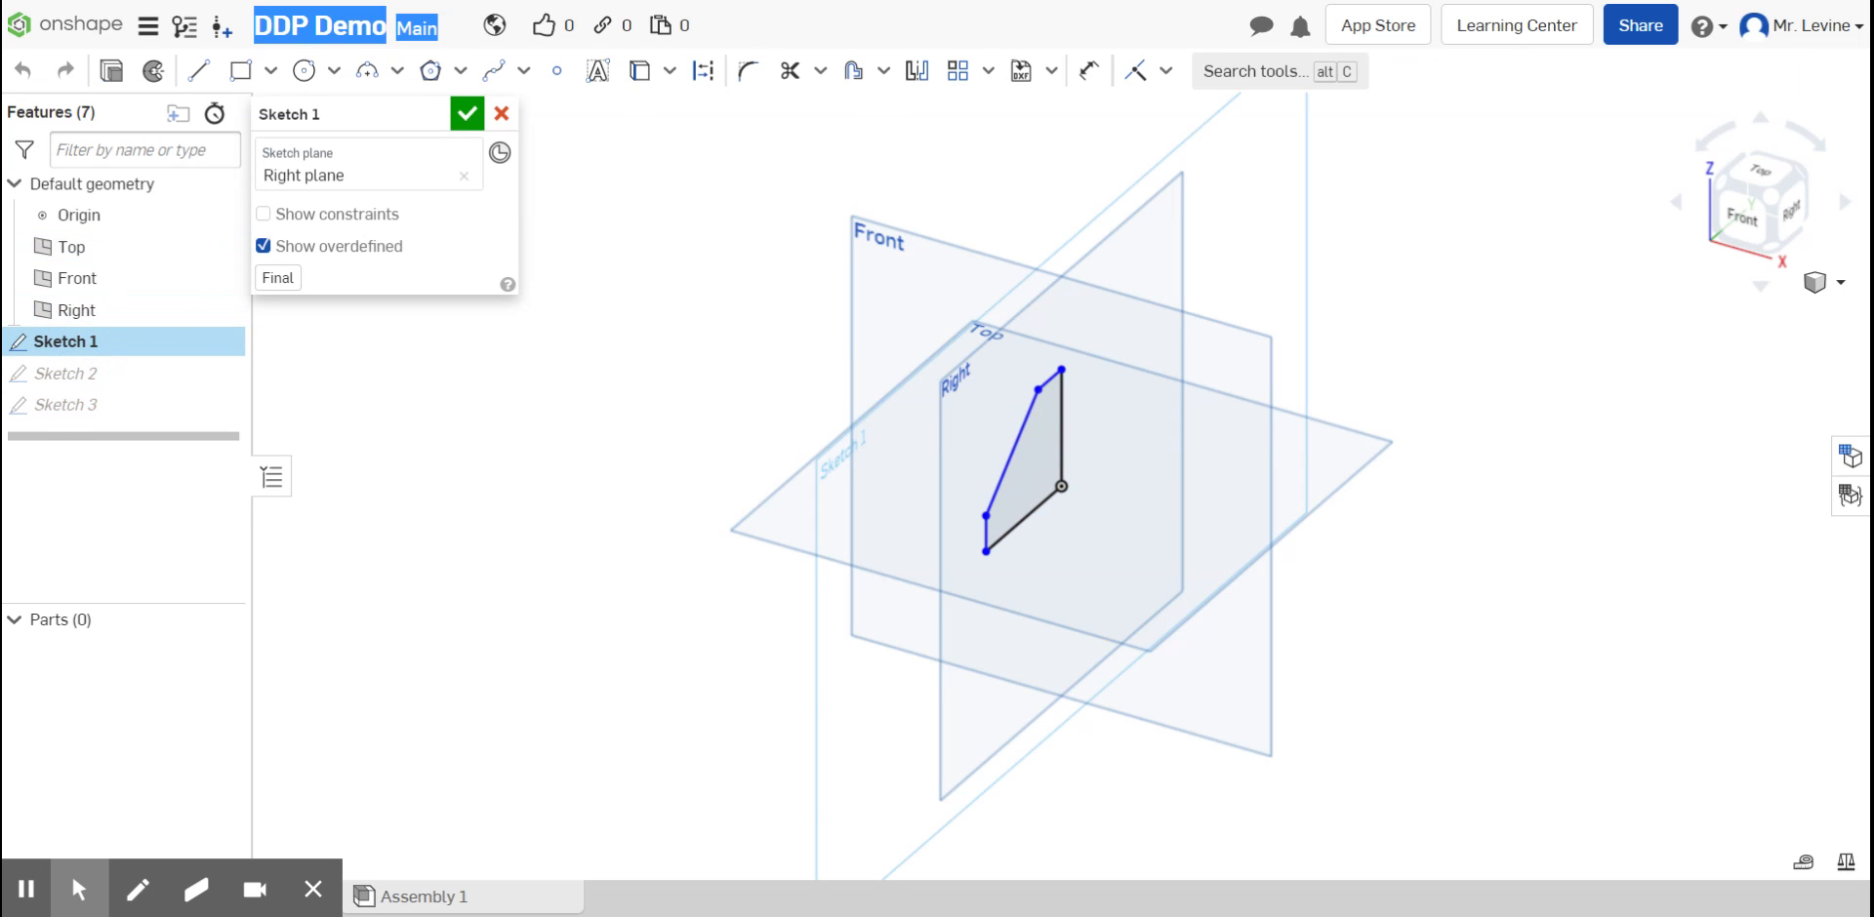
{"action": "left_click", "coordinate": [1801, 229]}
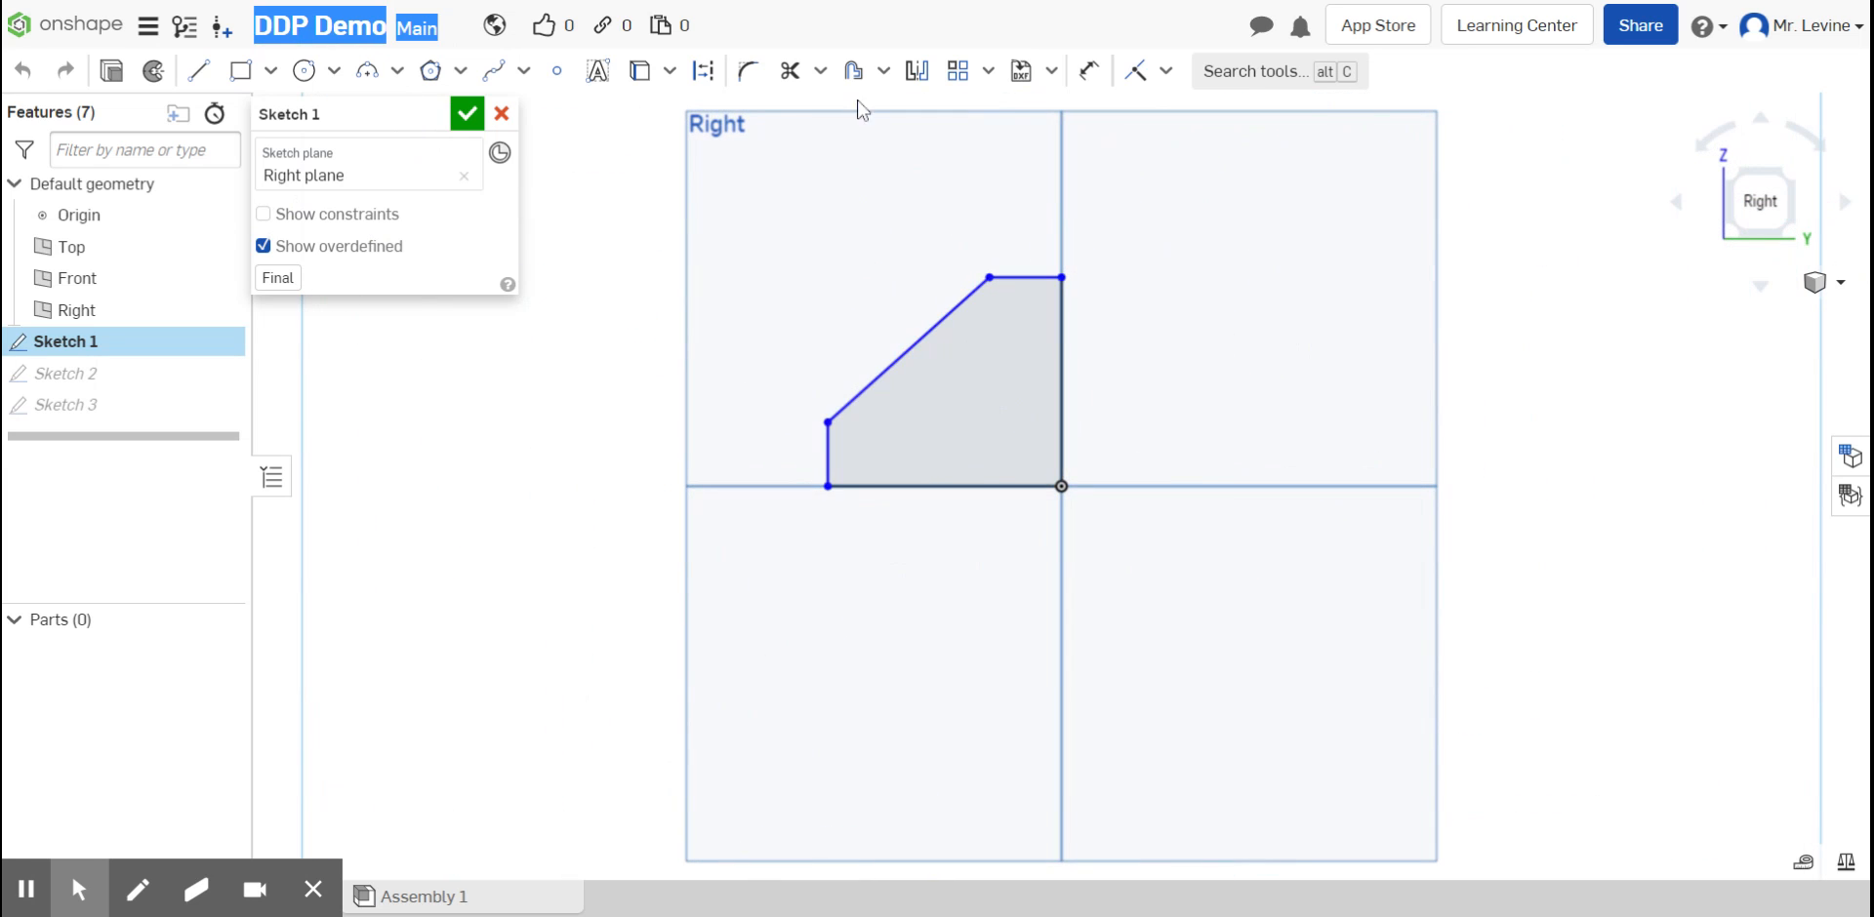
{"action": "left_click", "coordinate": [1089, 70]}
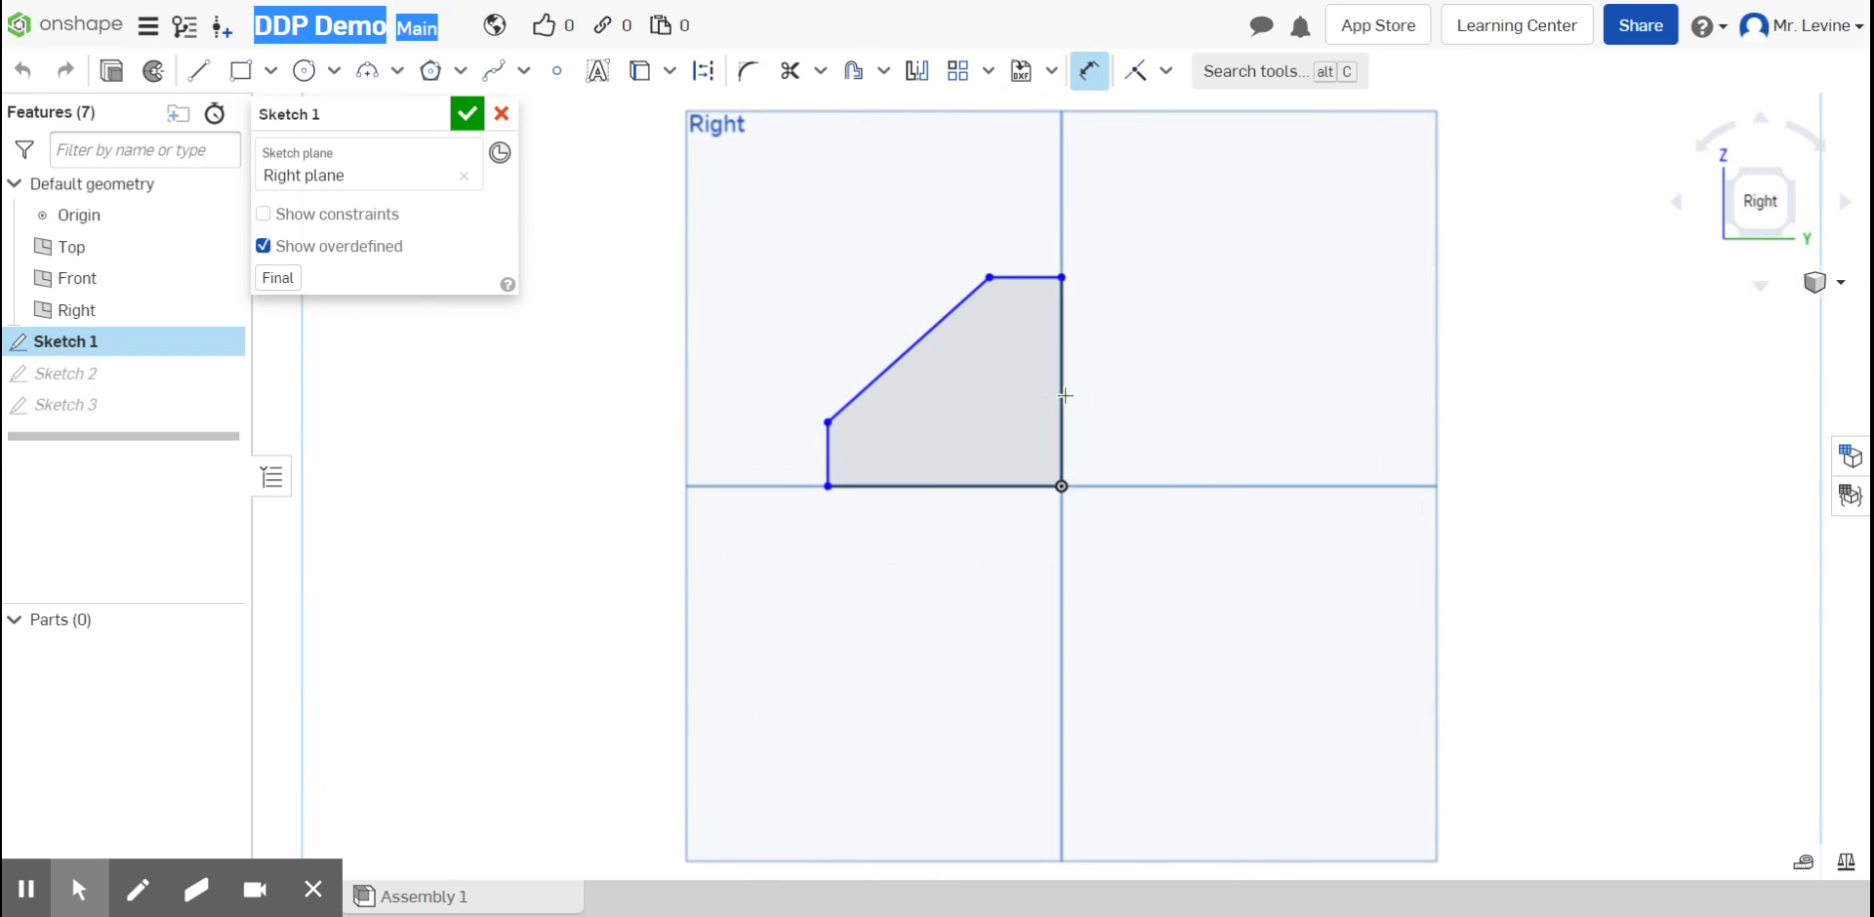
{"action": "left_click", "coordinate": [1067, 395]}
{"action": "left_click", "coordinate": [1171, 390]}
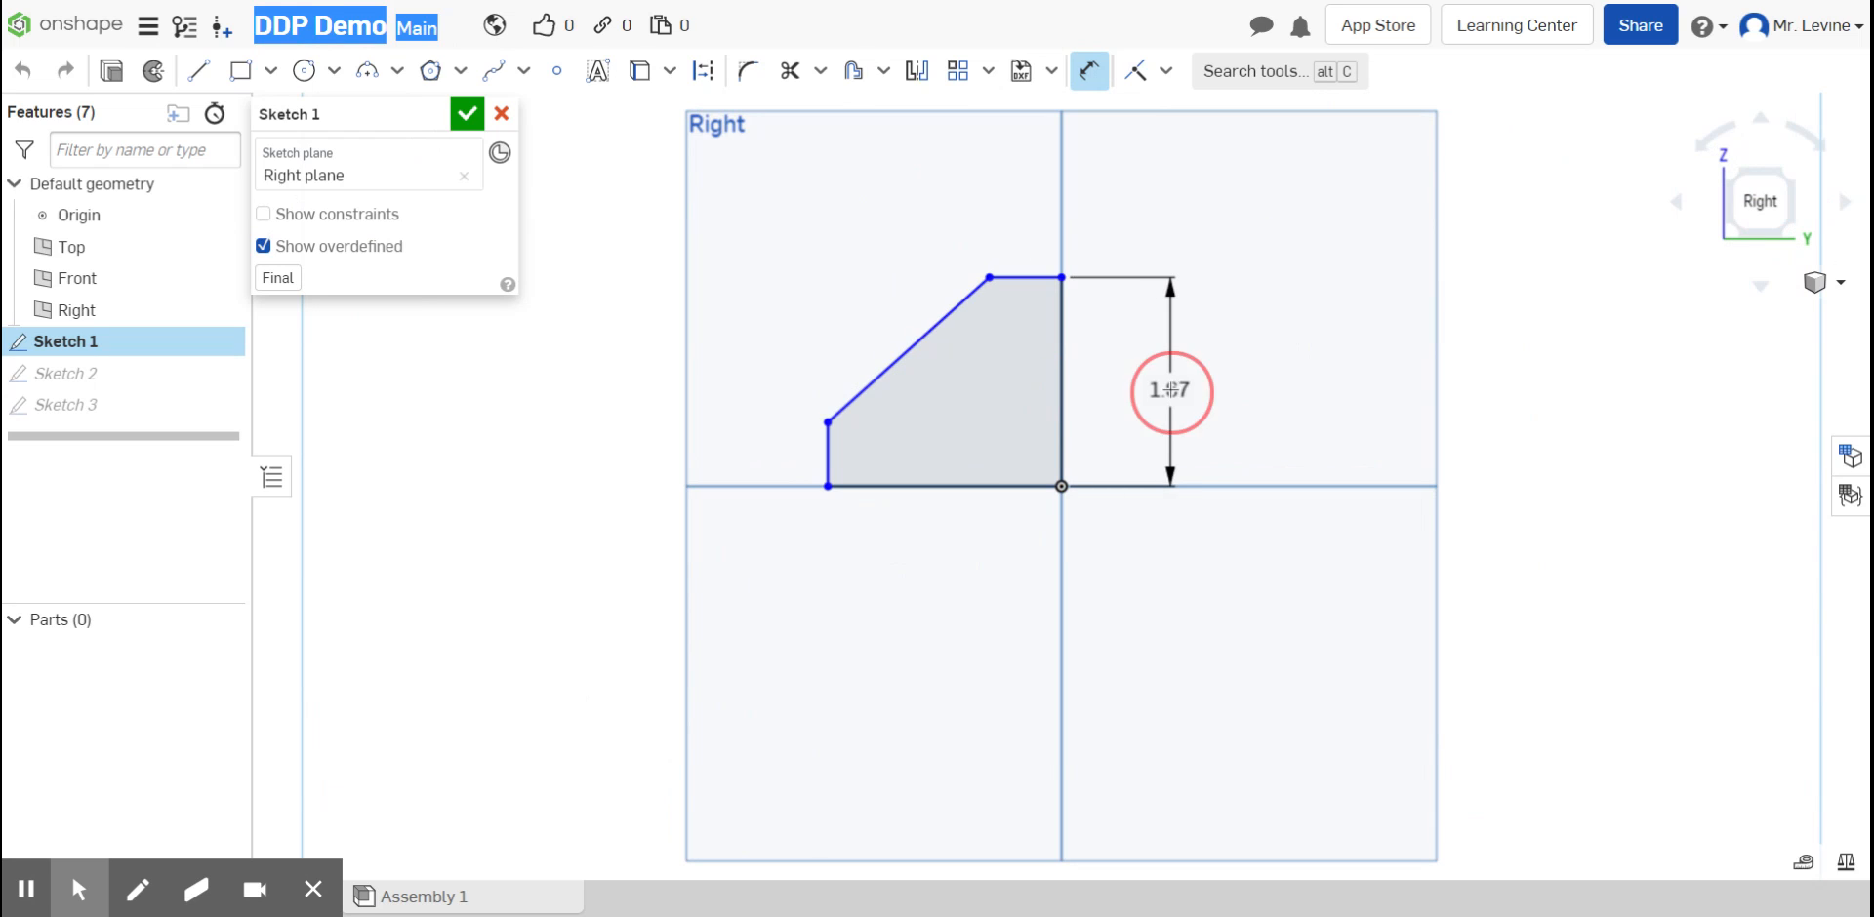
{"action": "type", "text": "1.5"}
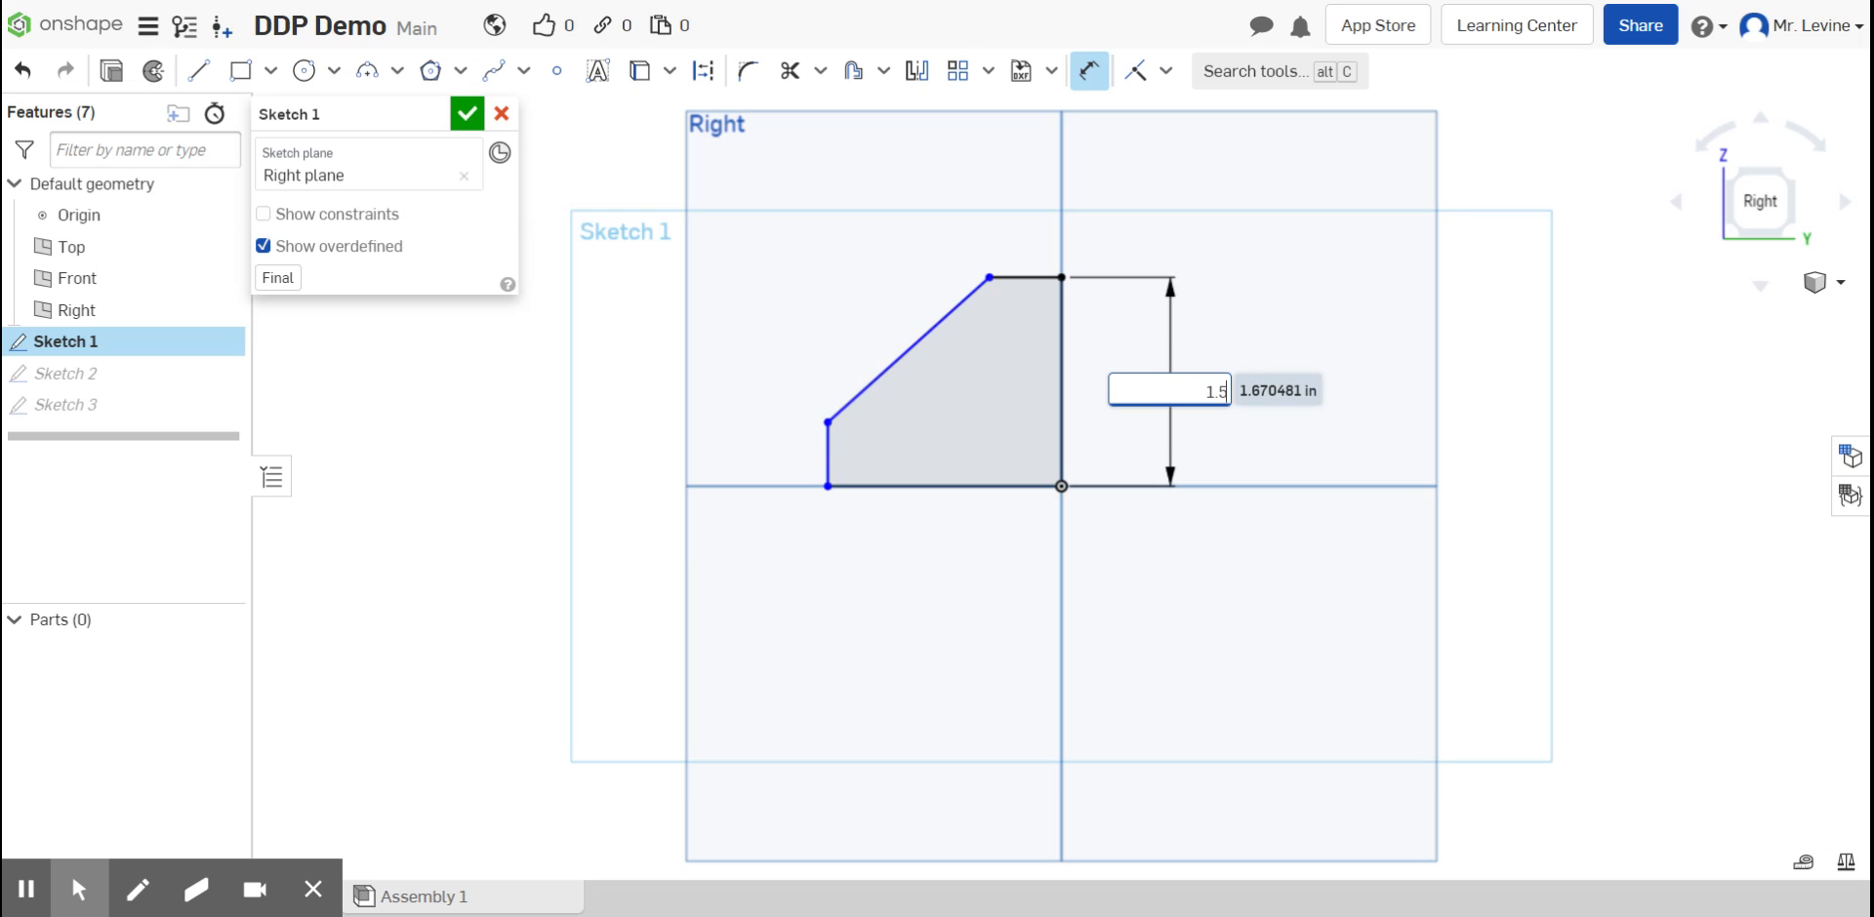
{"action": "key", "text": "Return"}
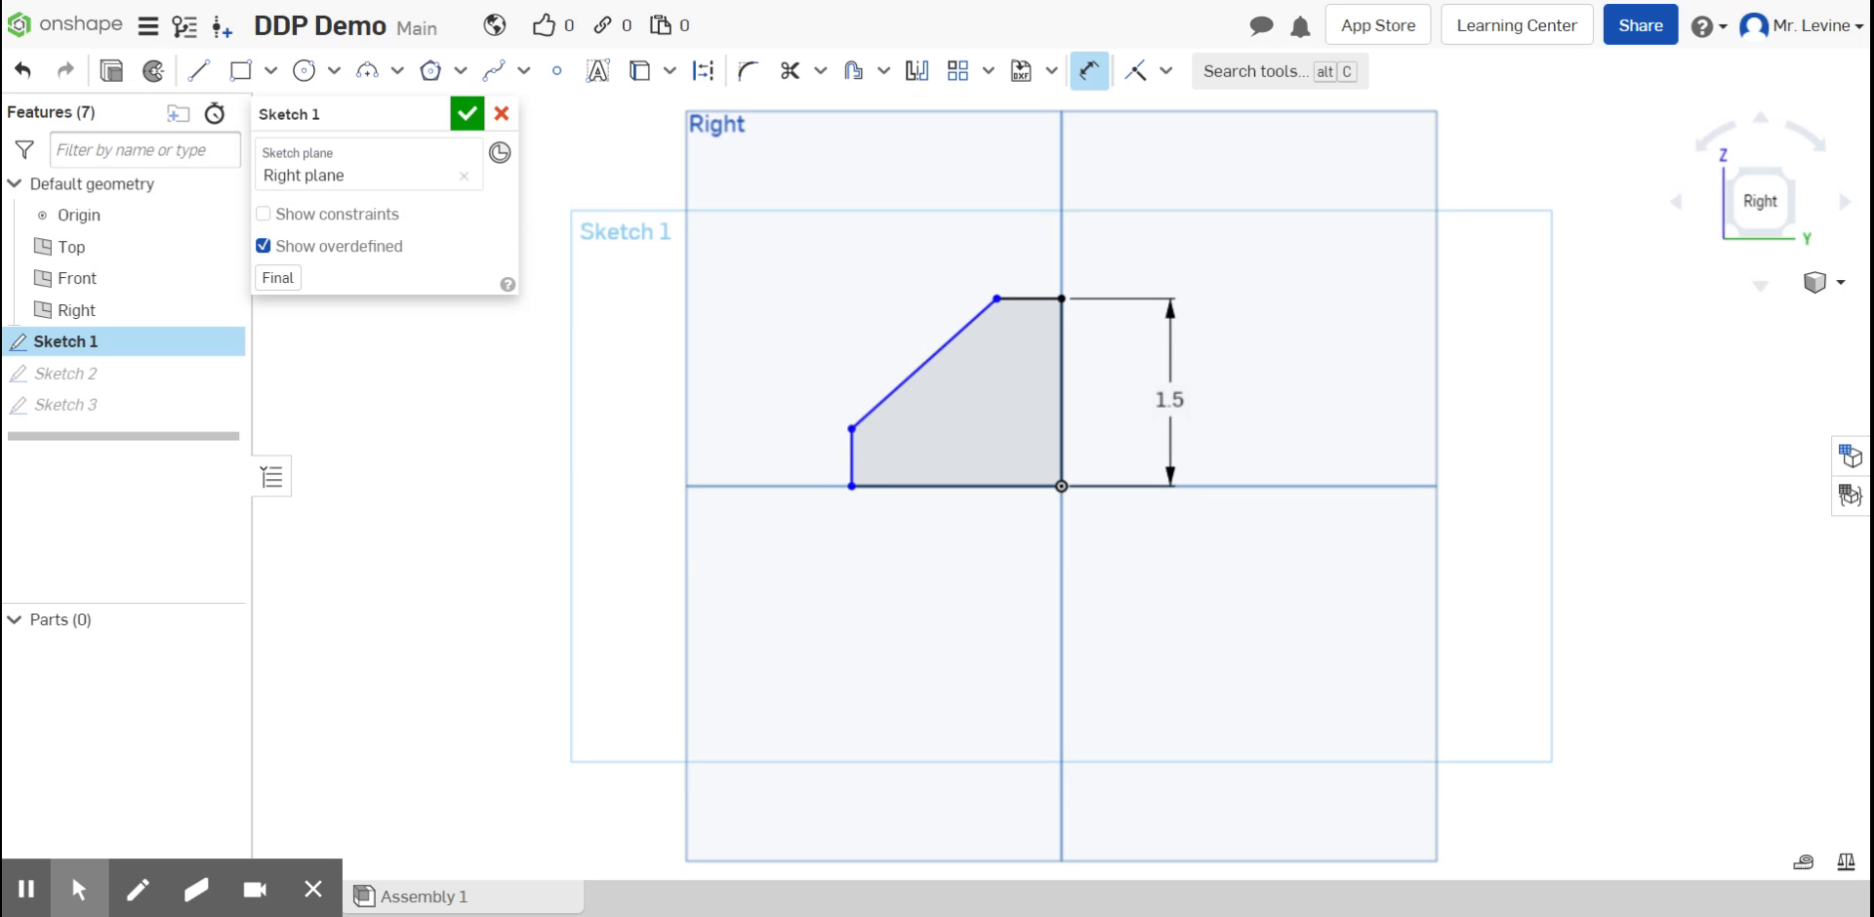